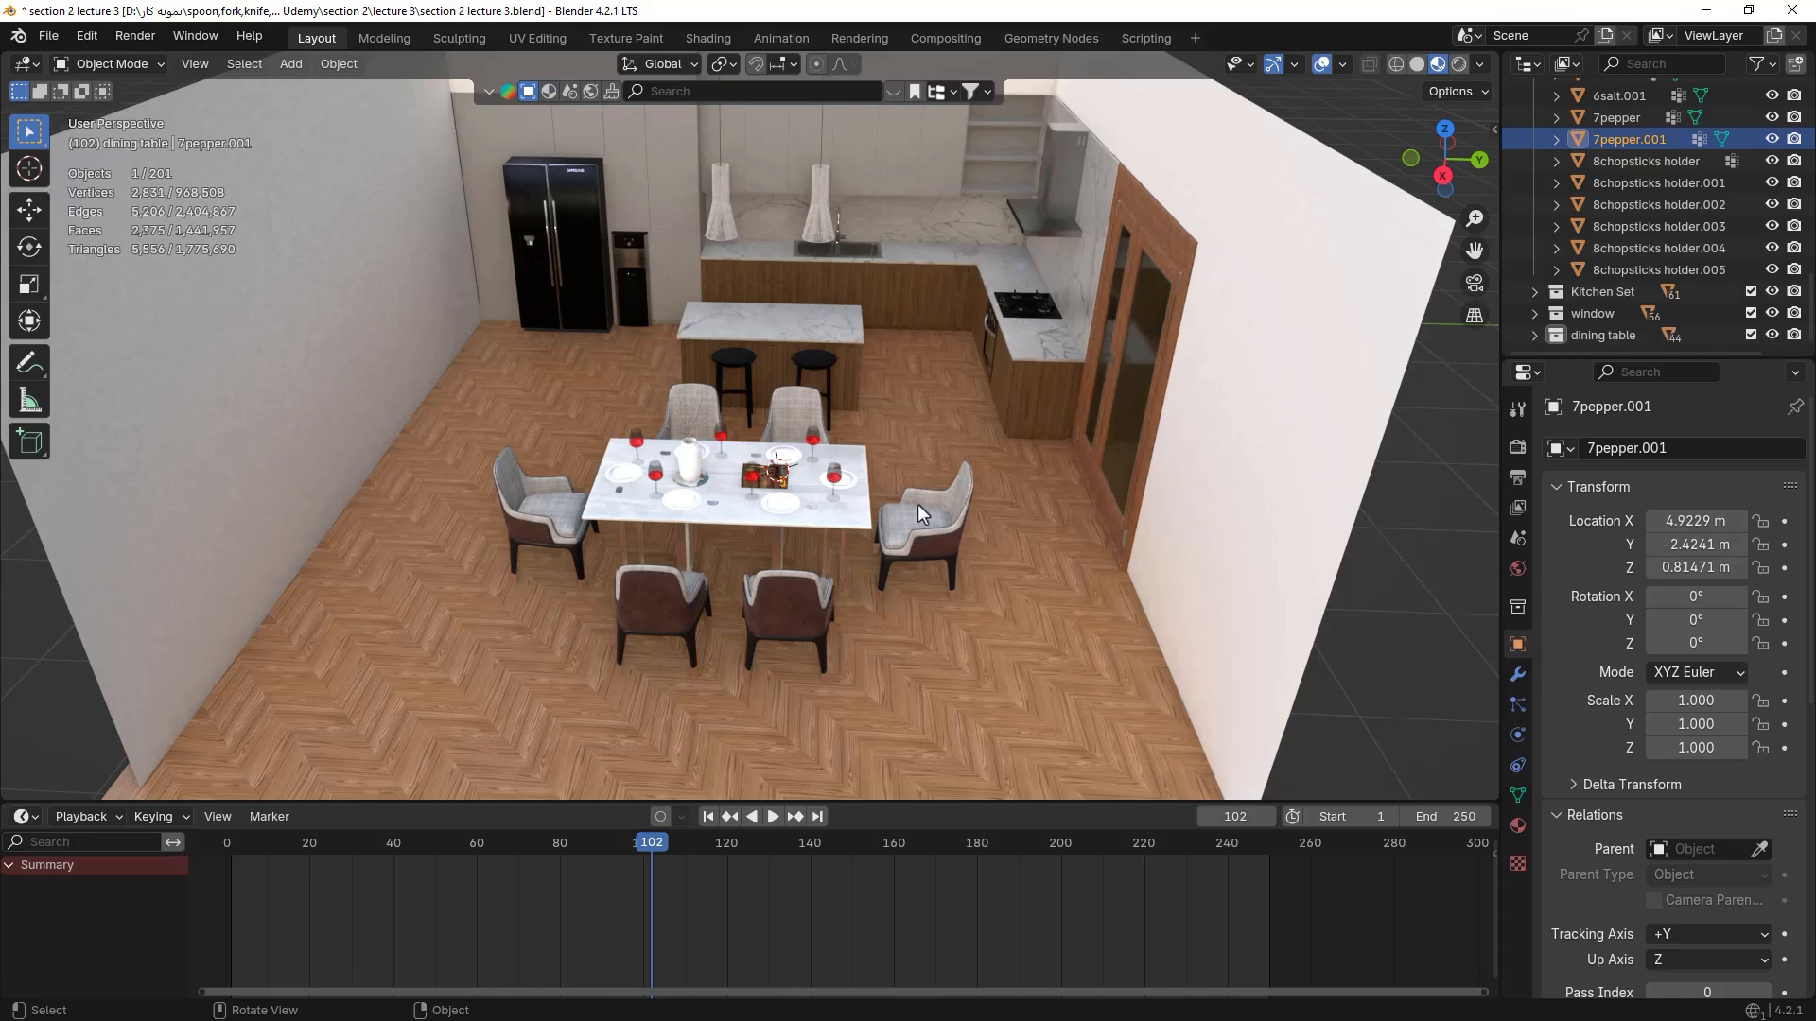
# - Hide the room walls, the herringbone wood floor and the base cabinet beneath the cooktop counter
pyautogui.scroll(-3, 918, 505)
pyautogui.click(1273, 404)
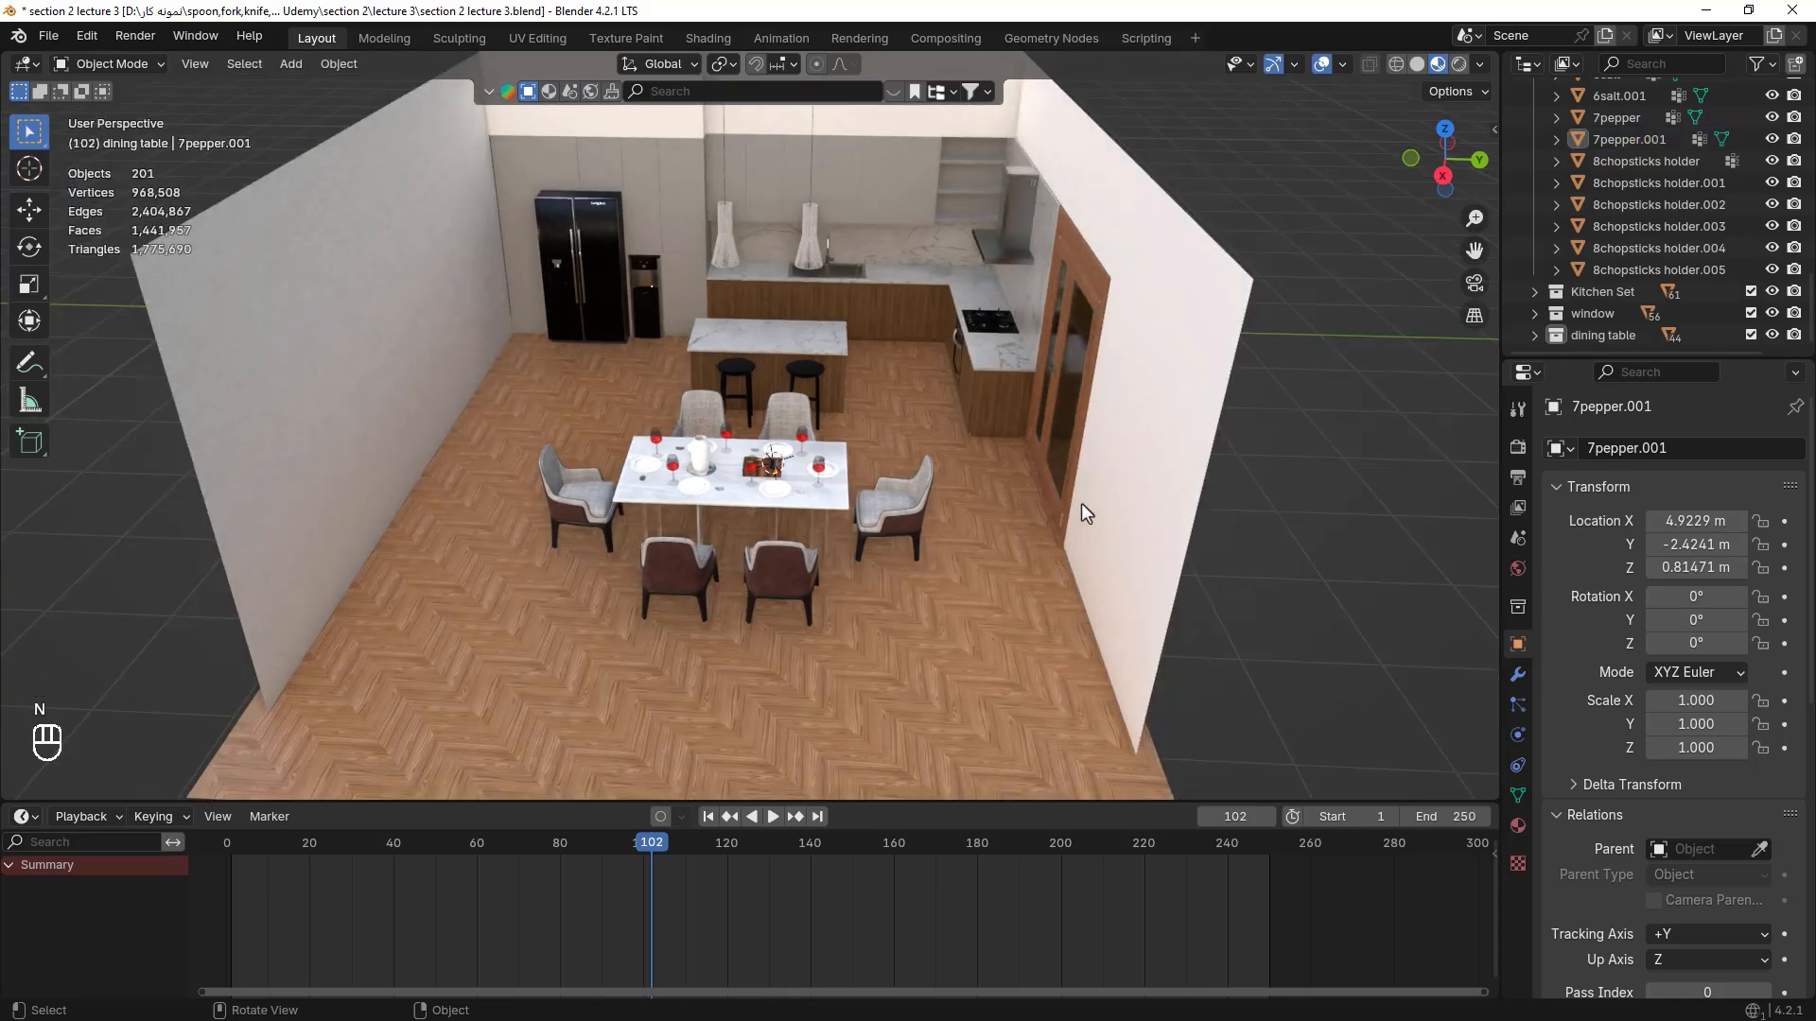
pyautogui.click(1131, 436)
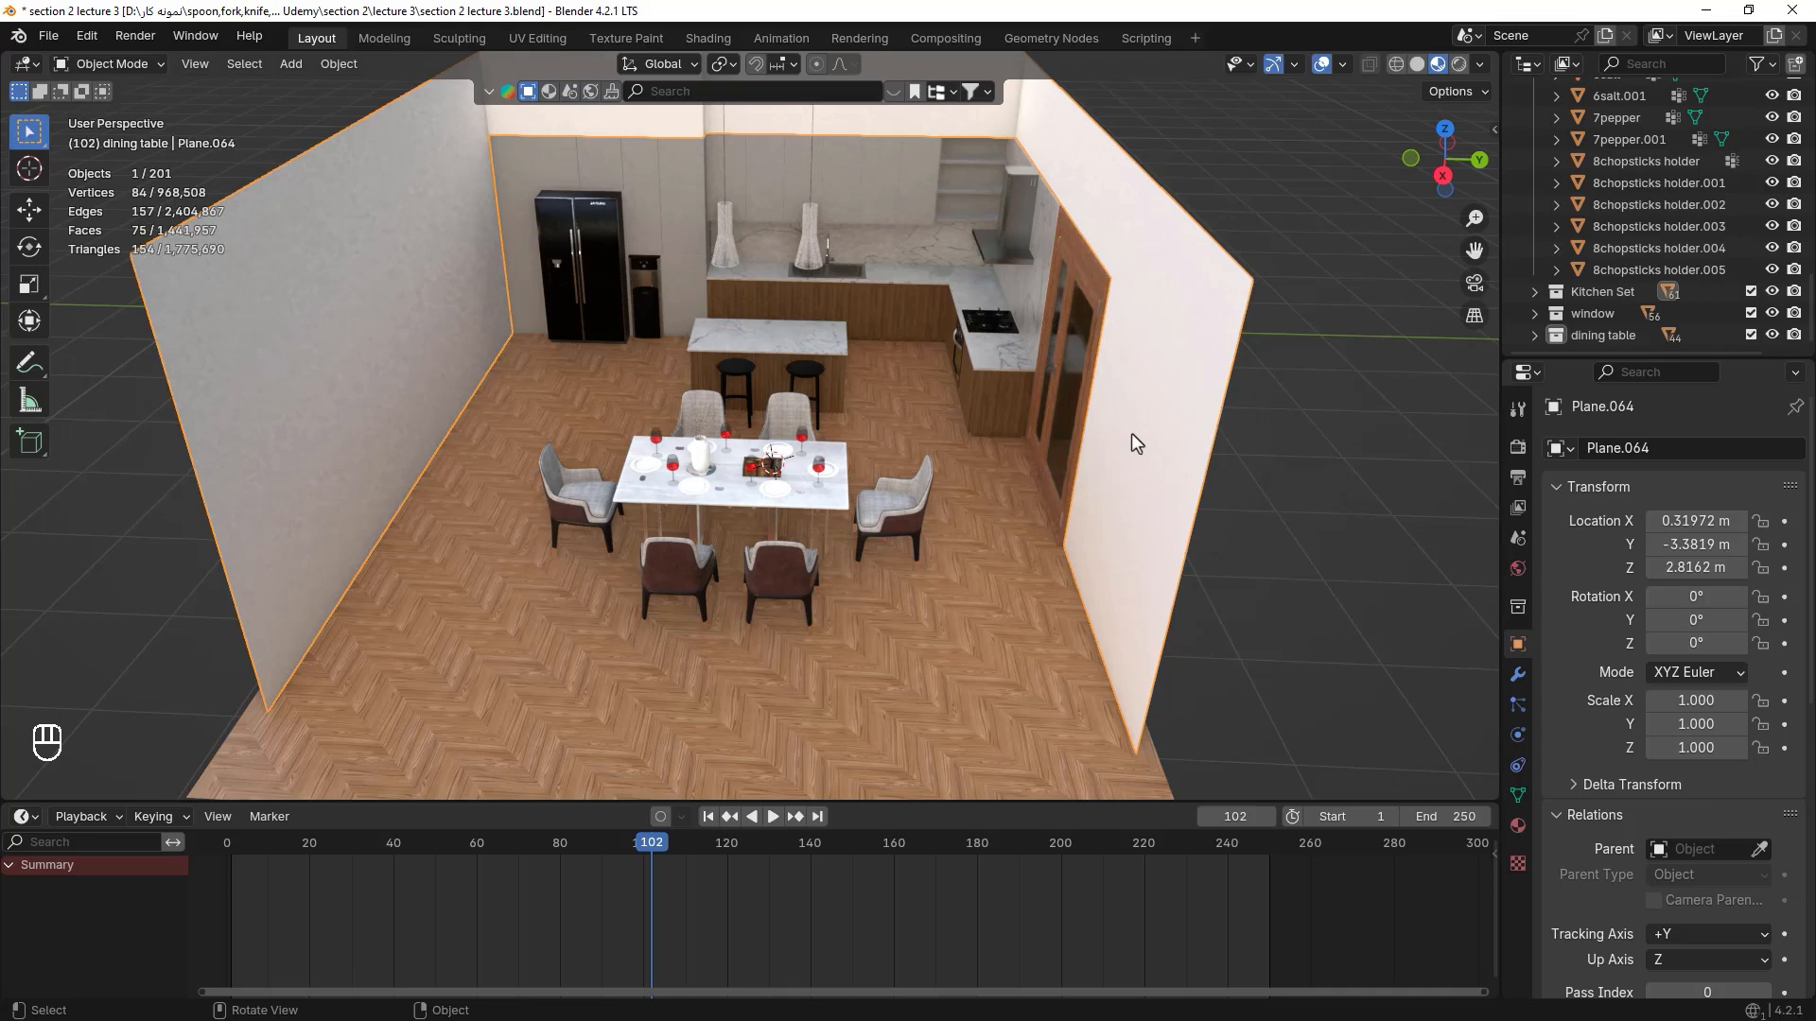
pyautogui.press('h')
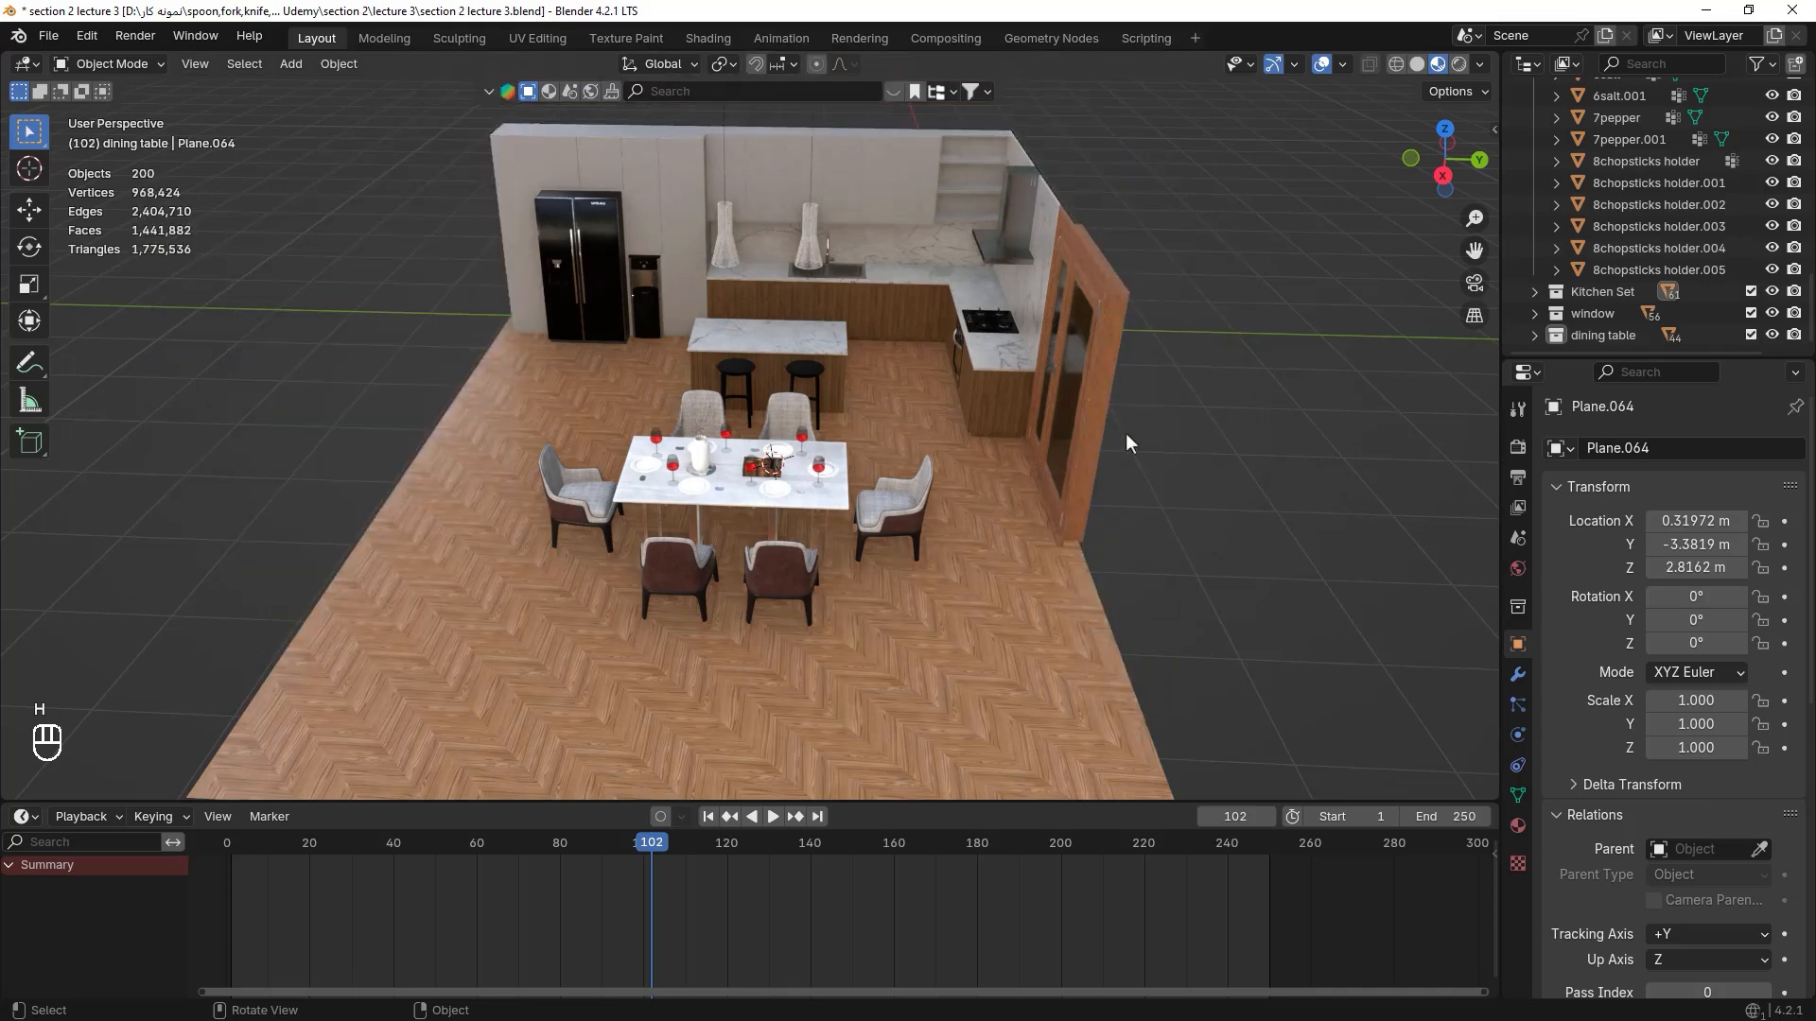
pyautogui.click(1025, 584)
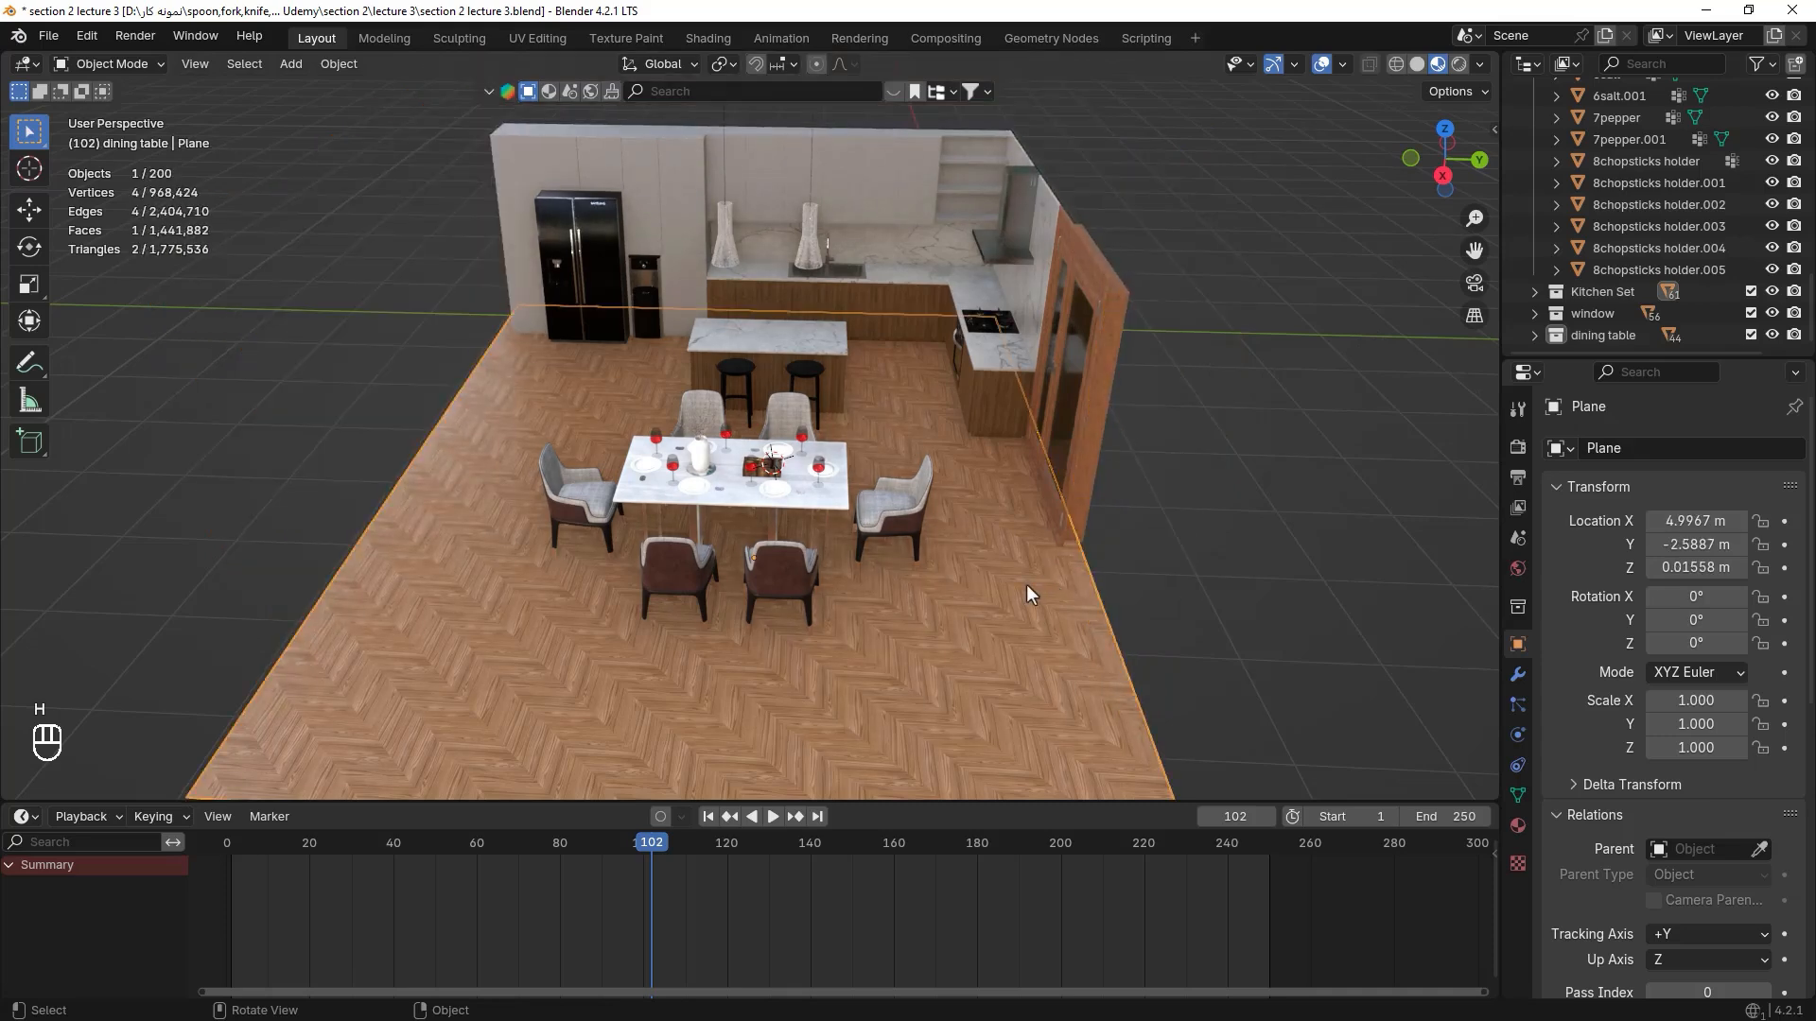
pyautogui.press('h')
pyautogui.click(997, 403)
pyautogui.press('h')
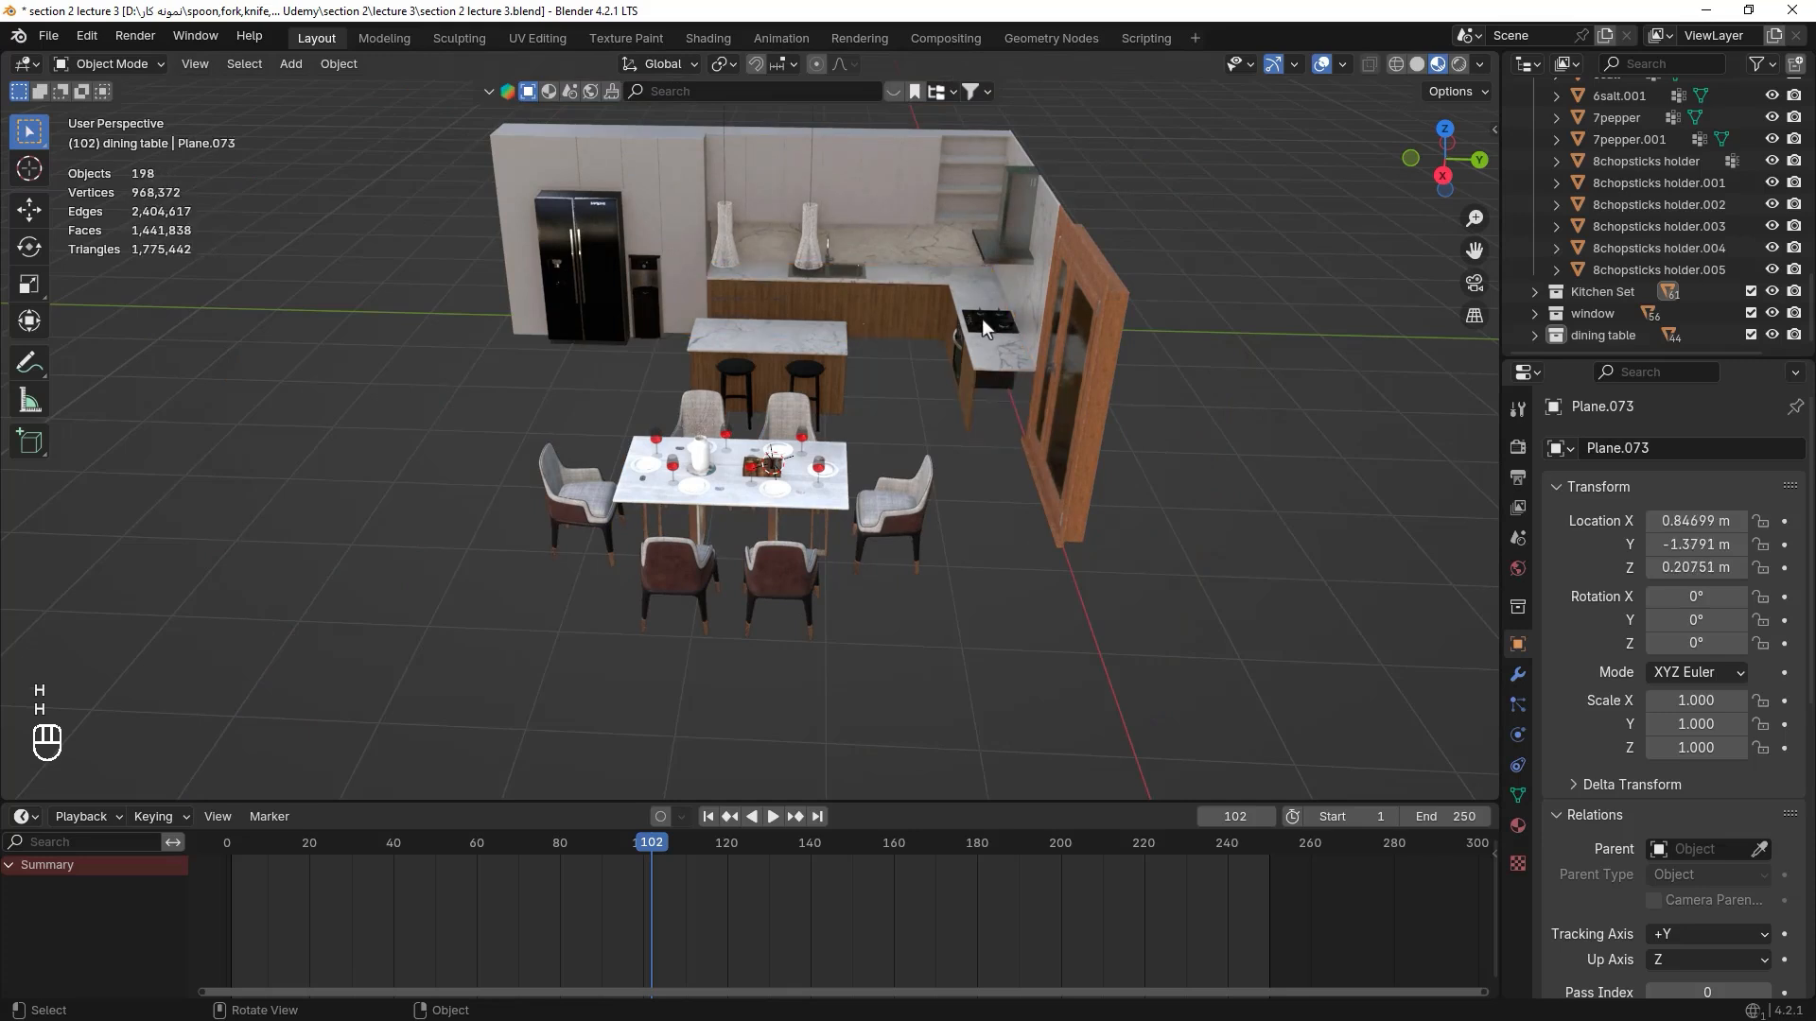
# - Hide the remaining kitchen cabinets, counters, appliances, pendant lights and wooden-framed window, but not the kitchen island
pyautogui.click(982, 317)
pyautogui.moveTo(383, 151); pyautogui.dragTo(1123, 246)
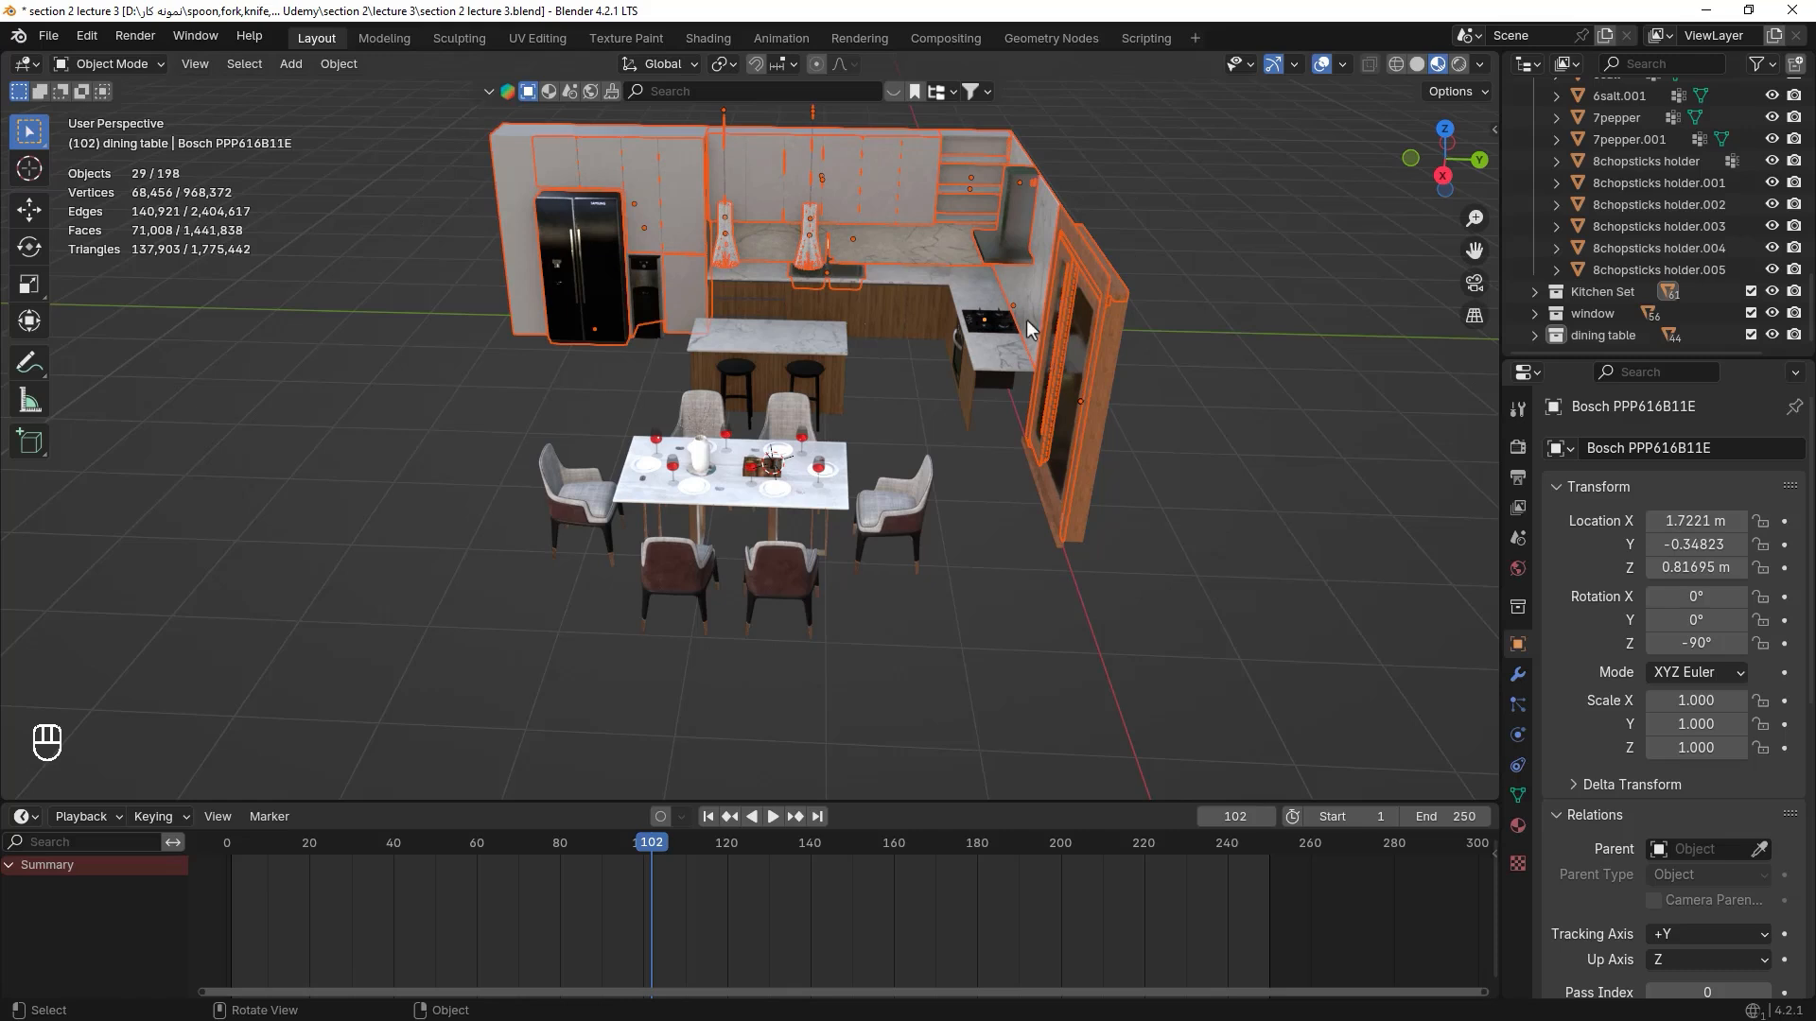
pyautogui.press('h')
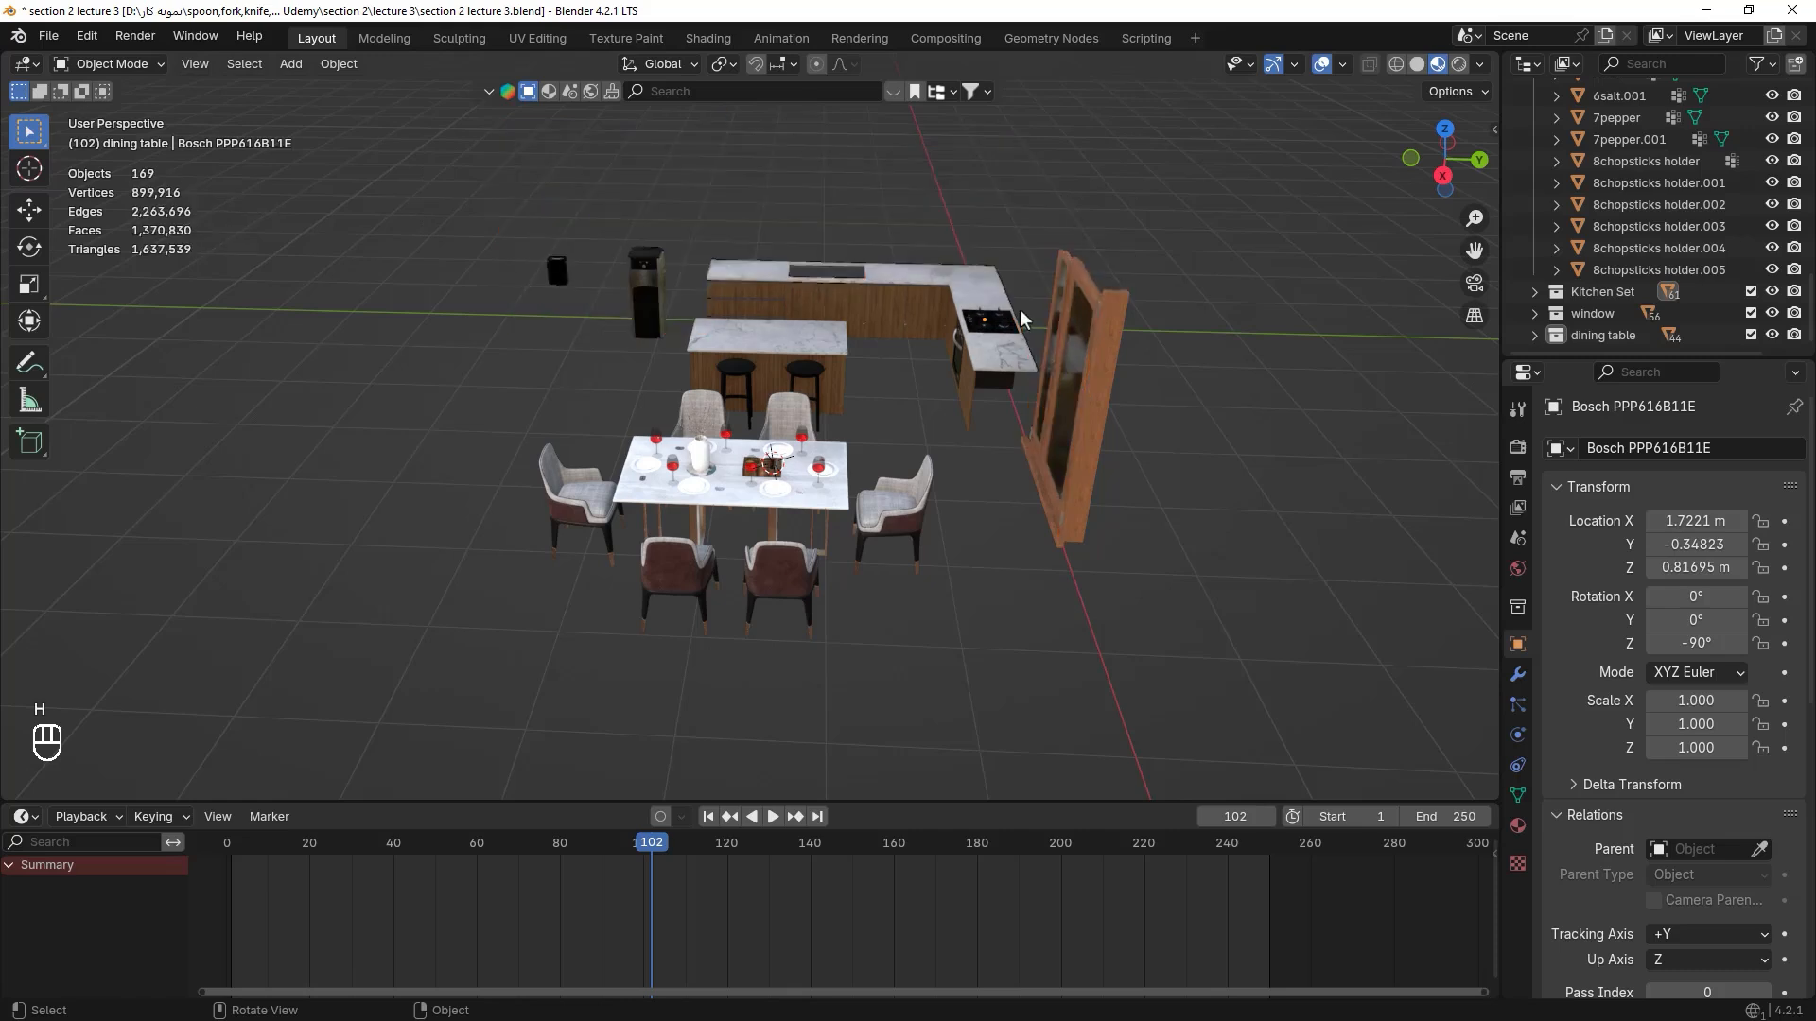
pyautogui.moveTo(432, 223); pyautogui.dragTo(938, 285)
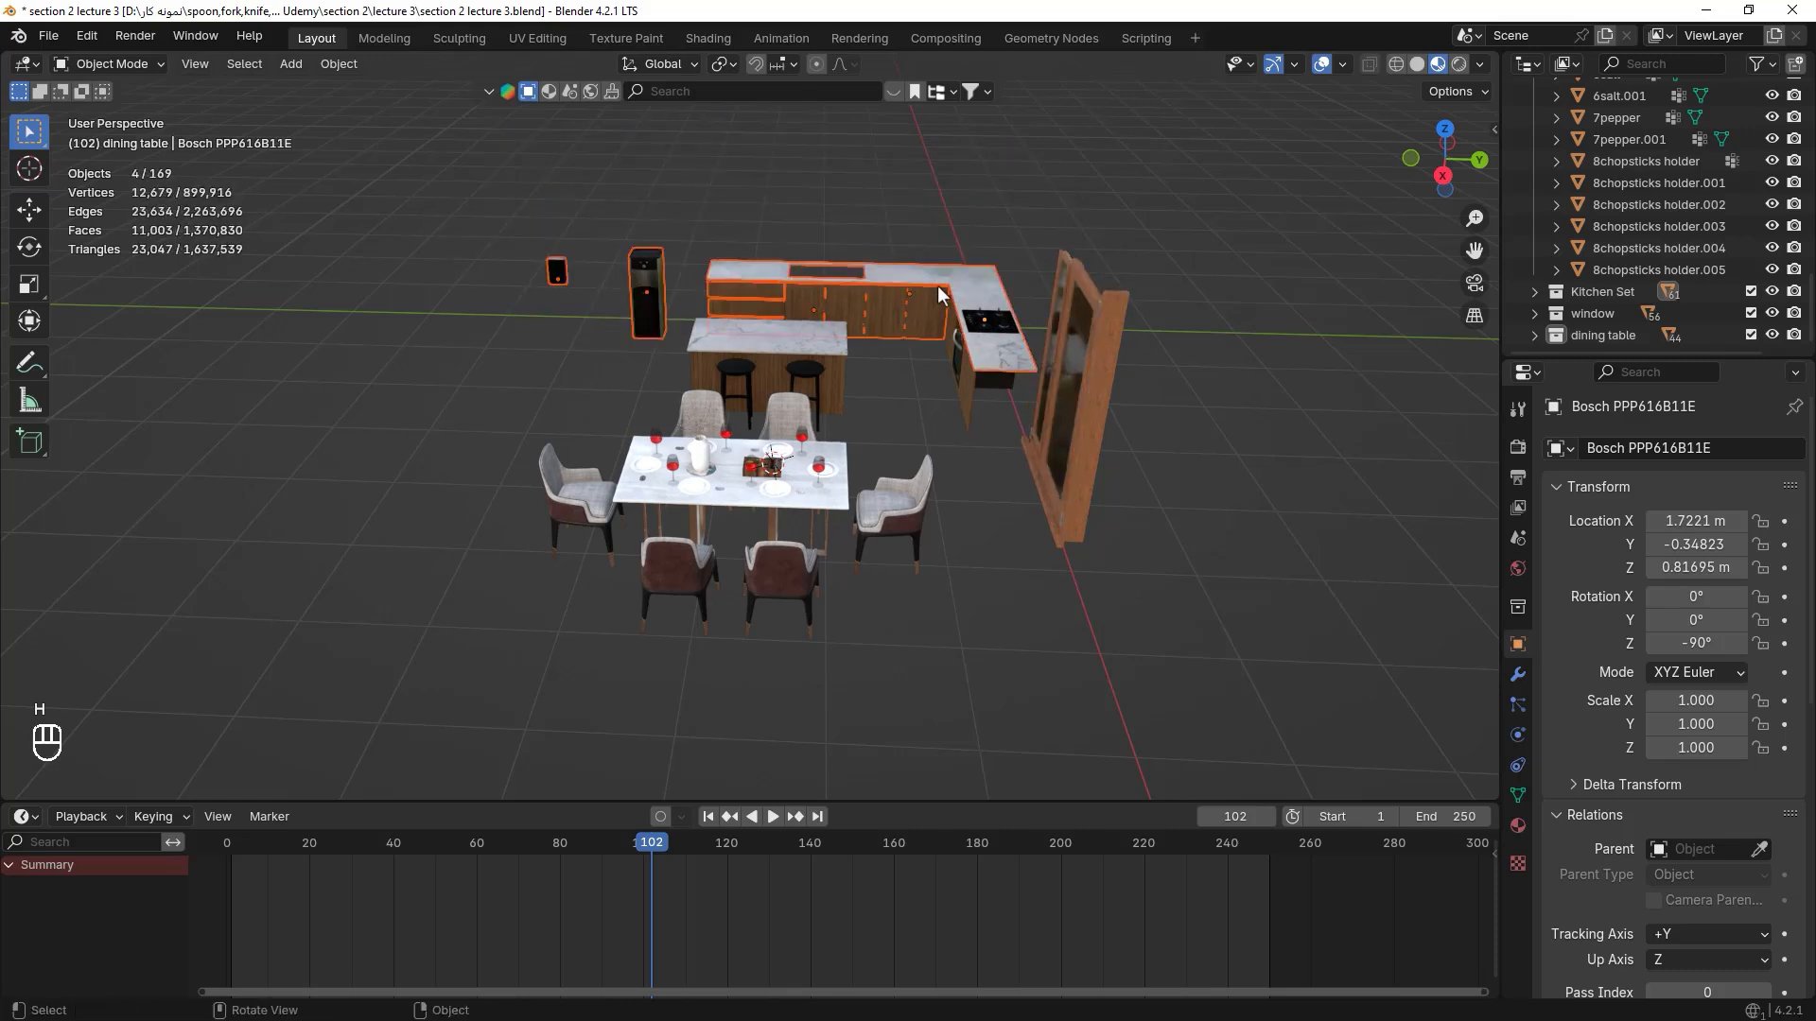
pyautogui.press('h')
pyautogui.moveTo(883, 209); pyautogui.dragTo(1169, 365)
pyautogui.press('h')
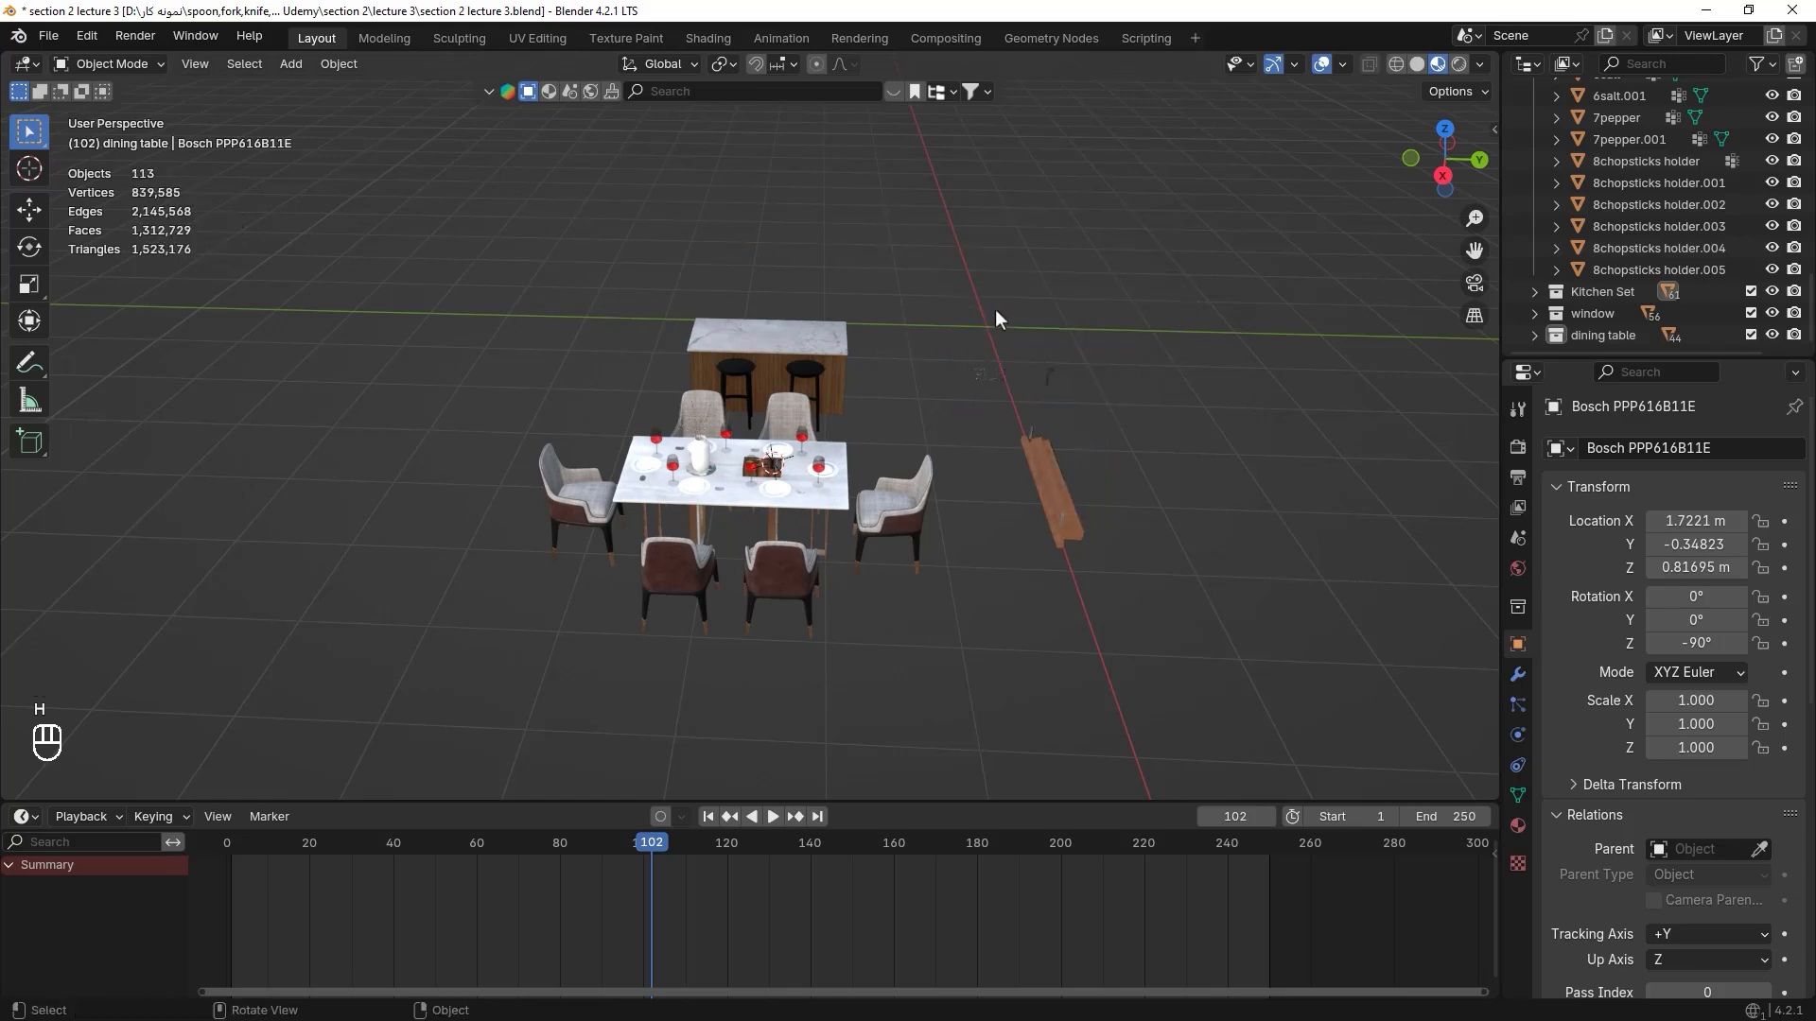
pyautogui.moveTo(995, 324); pyautogui.dragTo(1123, 546)
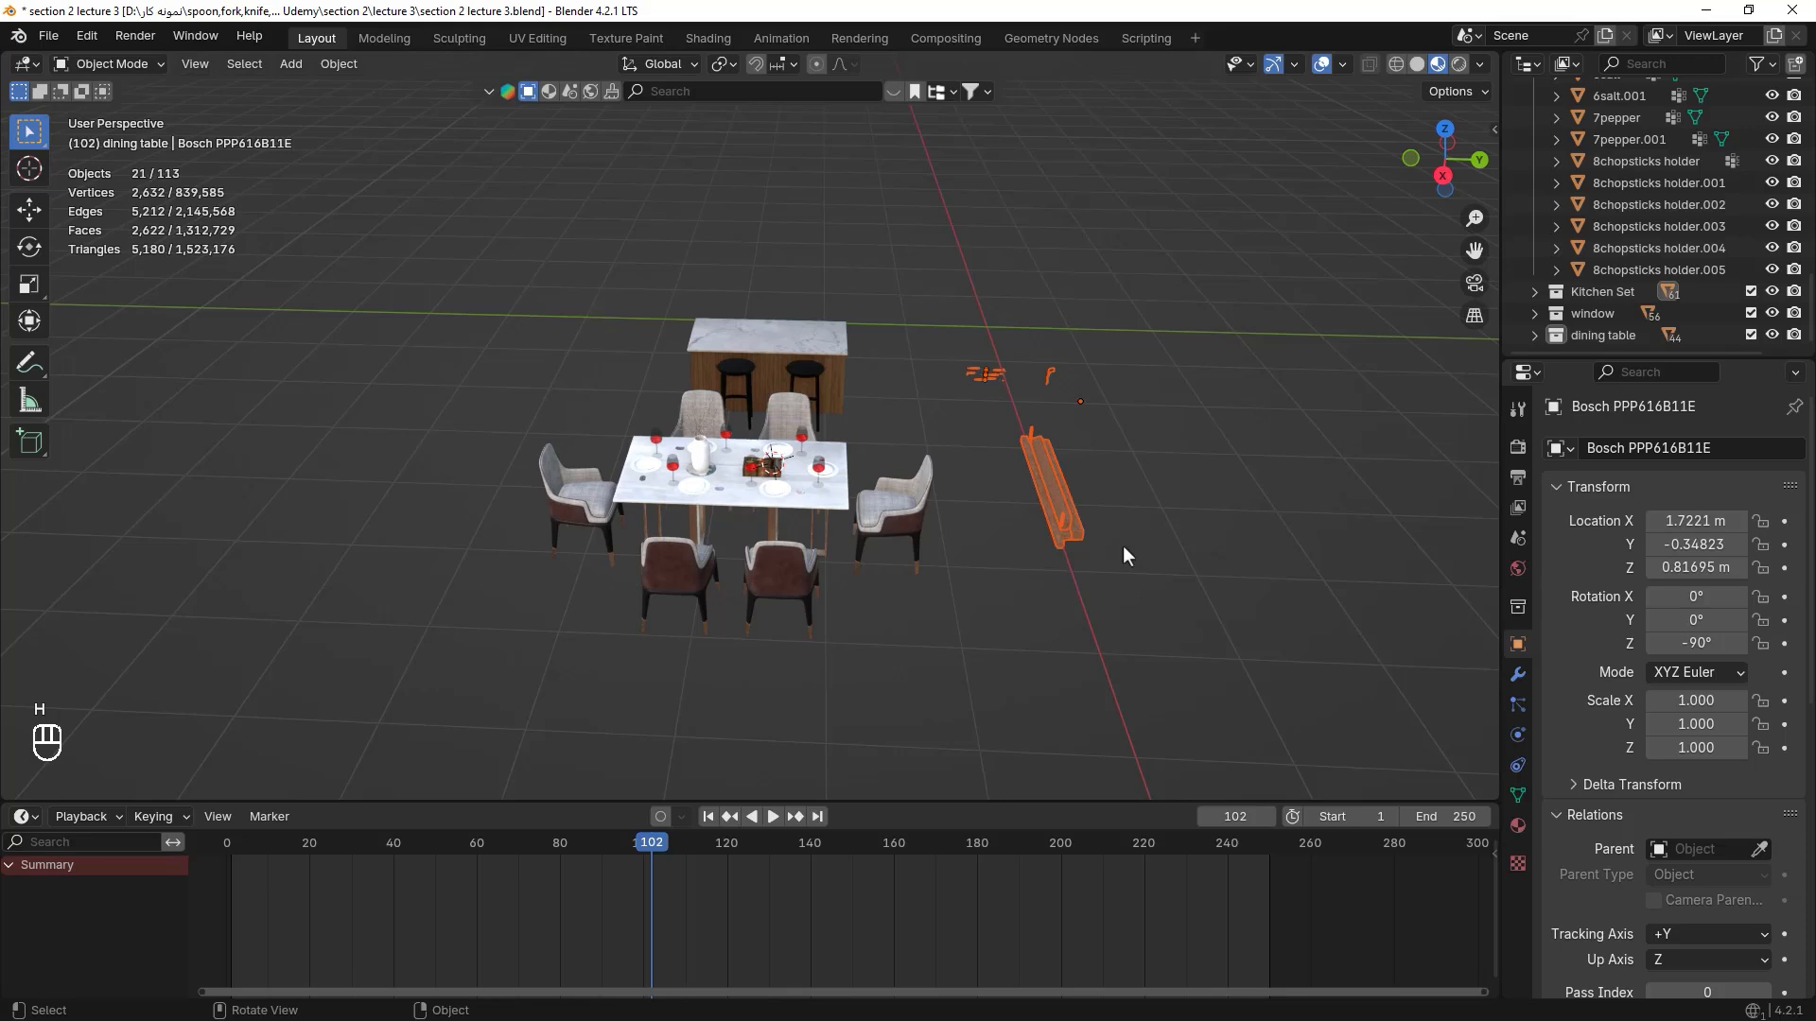
pyautogui.press('h')
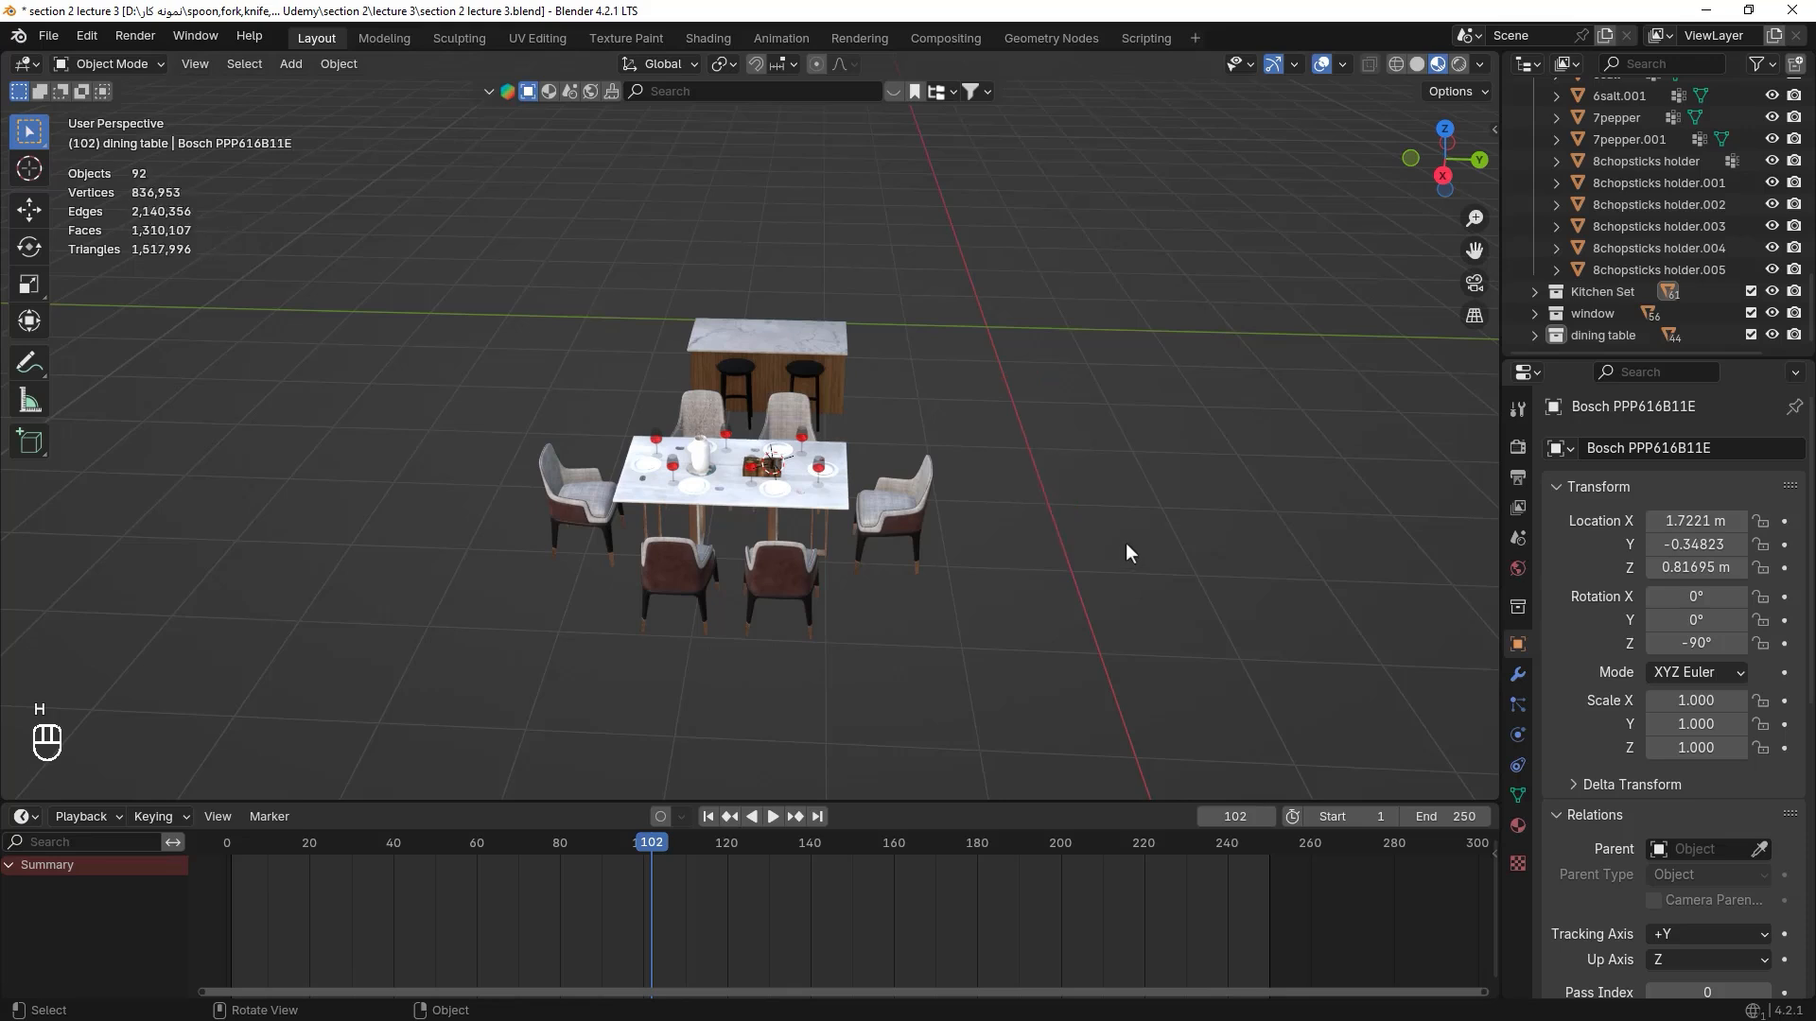
# - Reveal all hidden objects in the scene, and undo the reveal
pyautogui.press('alt')
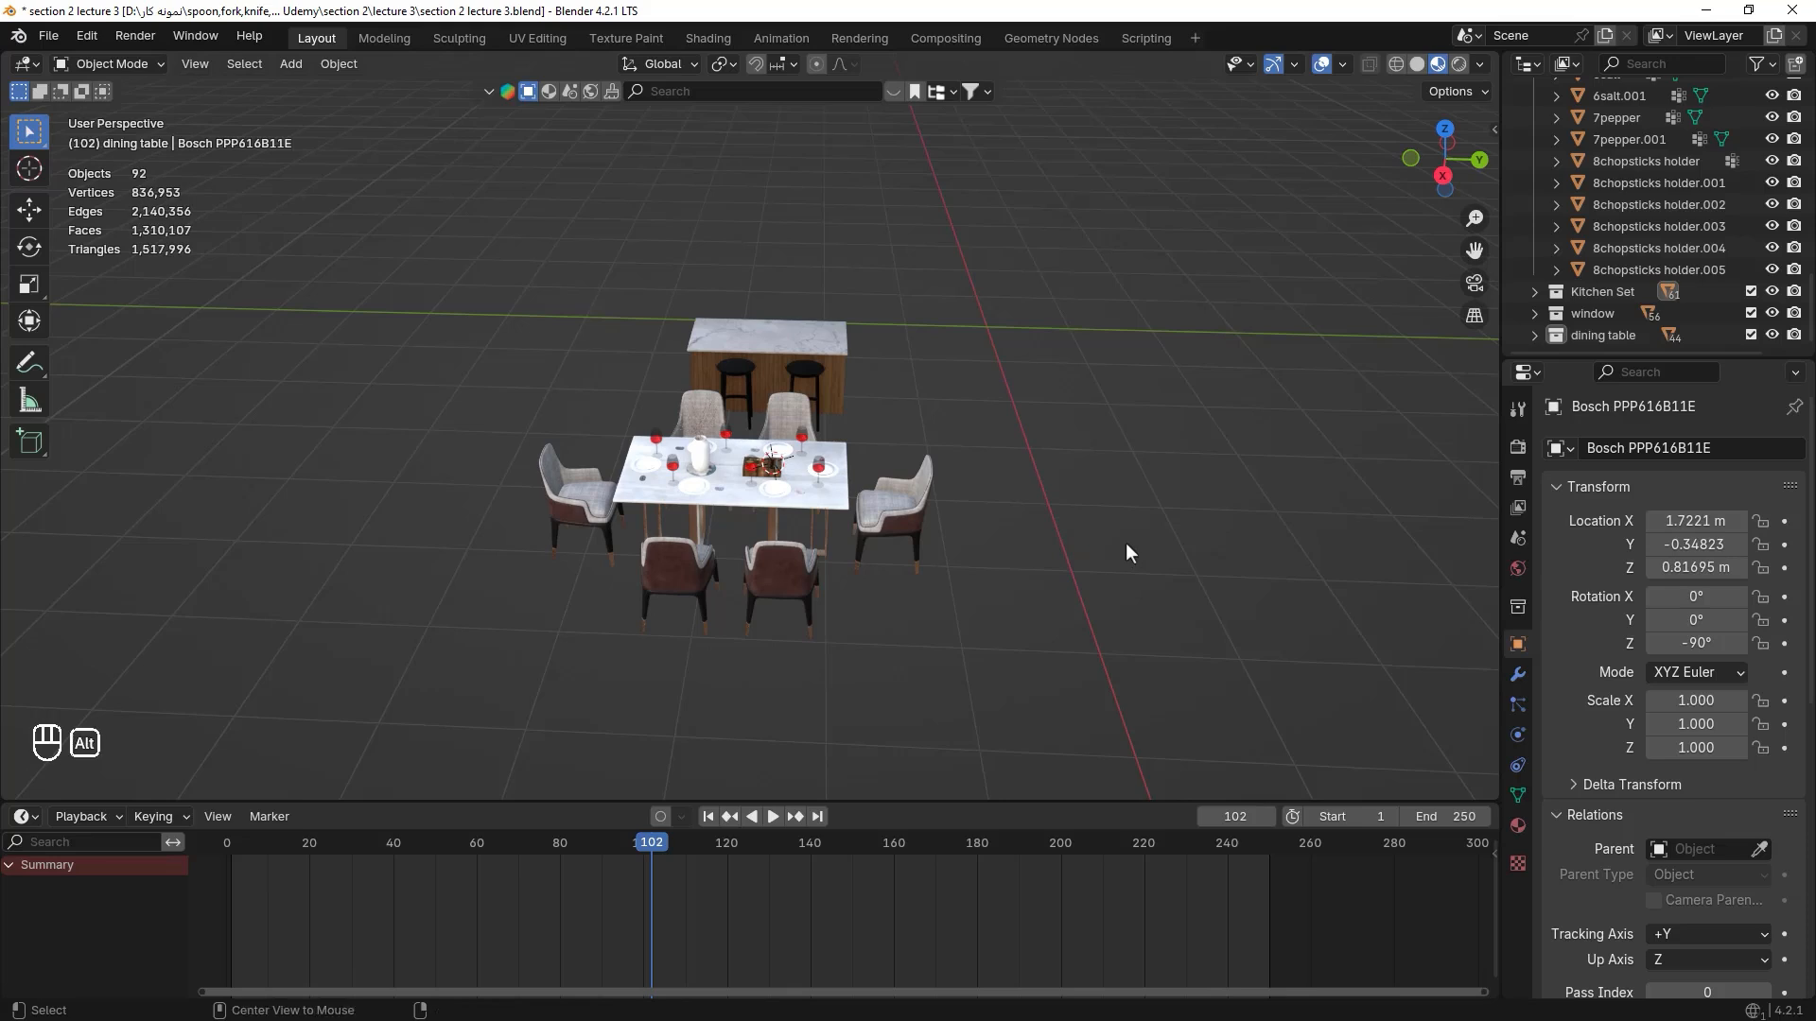
pyautogui.hotkey('alt', 'h')
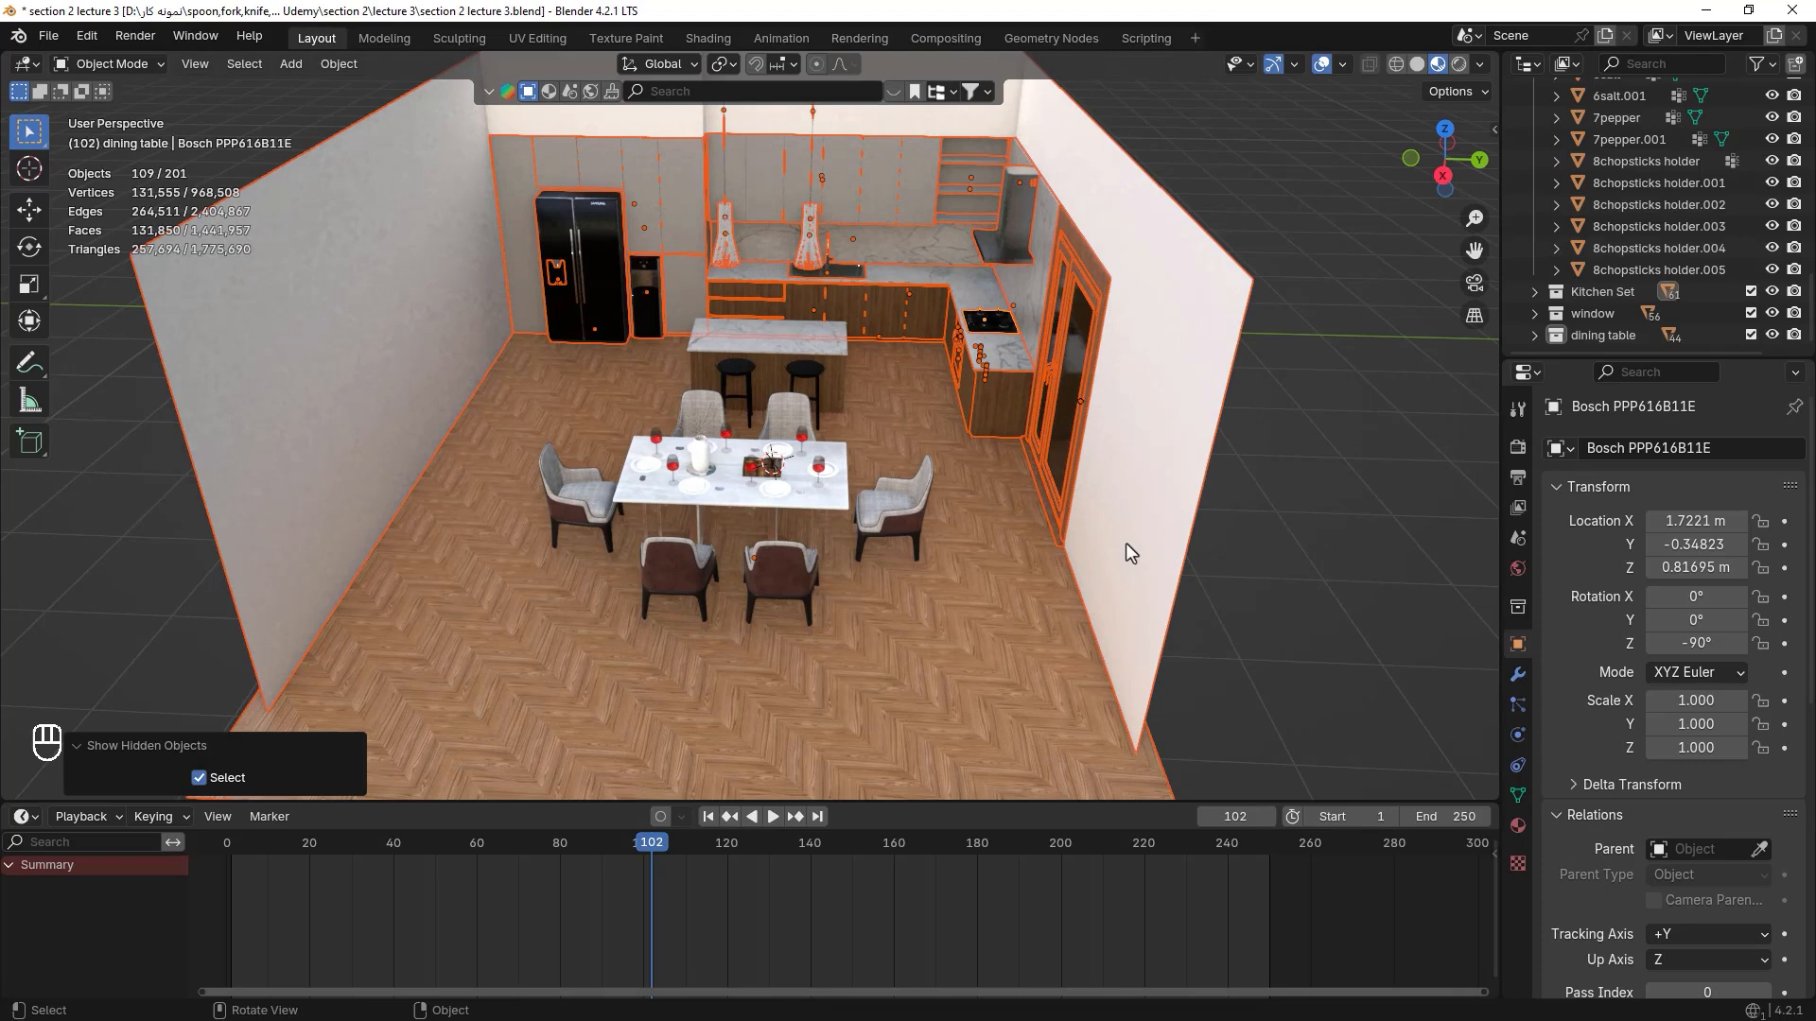
pyautogui.press('ctrl')
pyautogui.hotkey('ctrl', 'z')
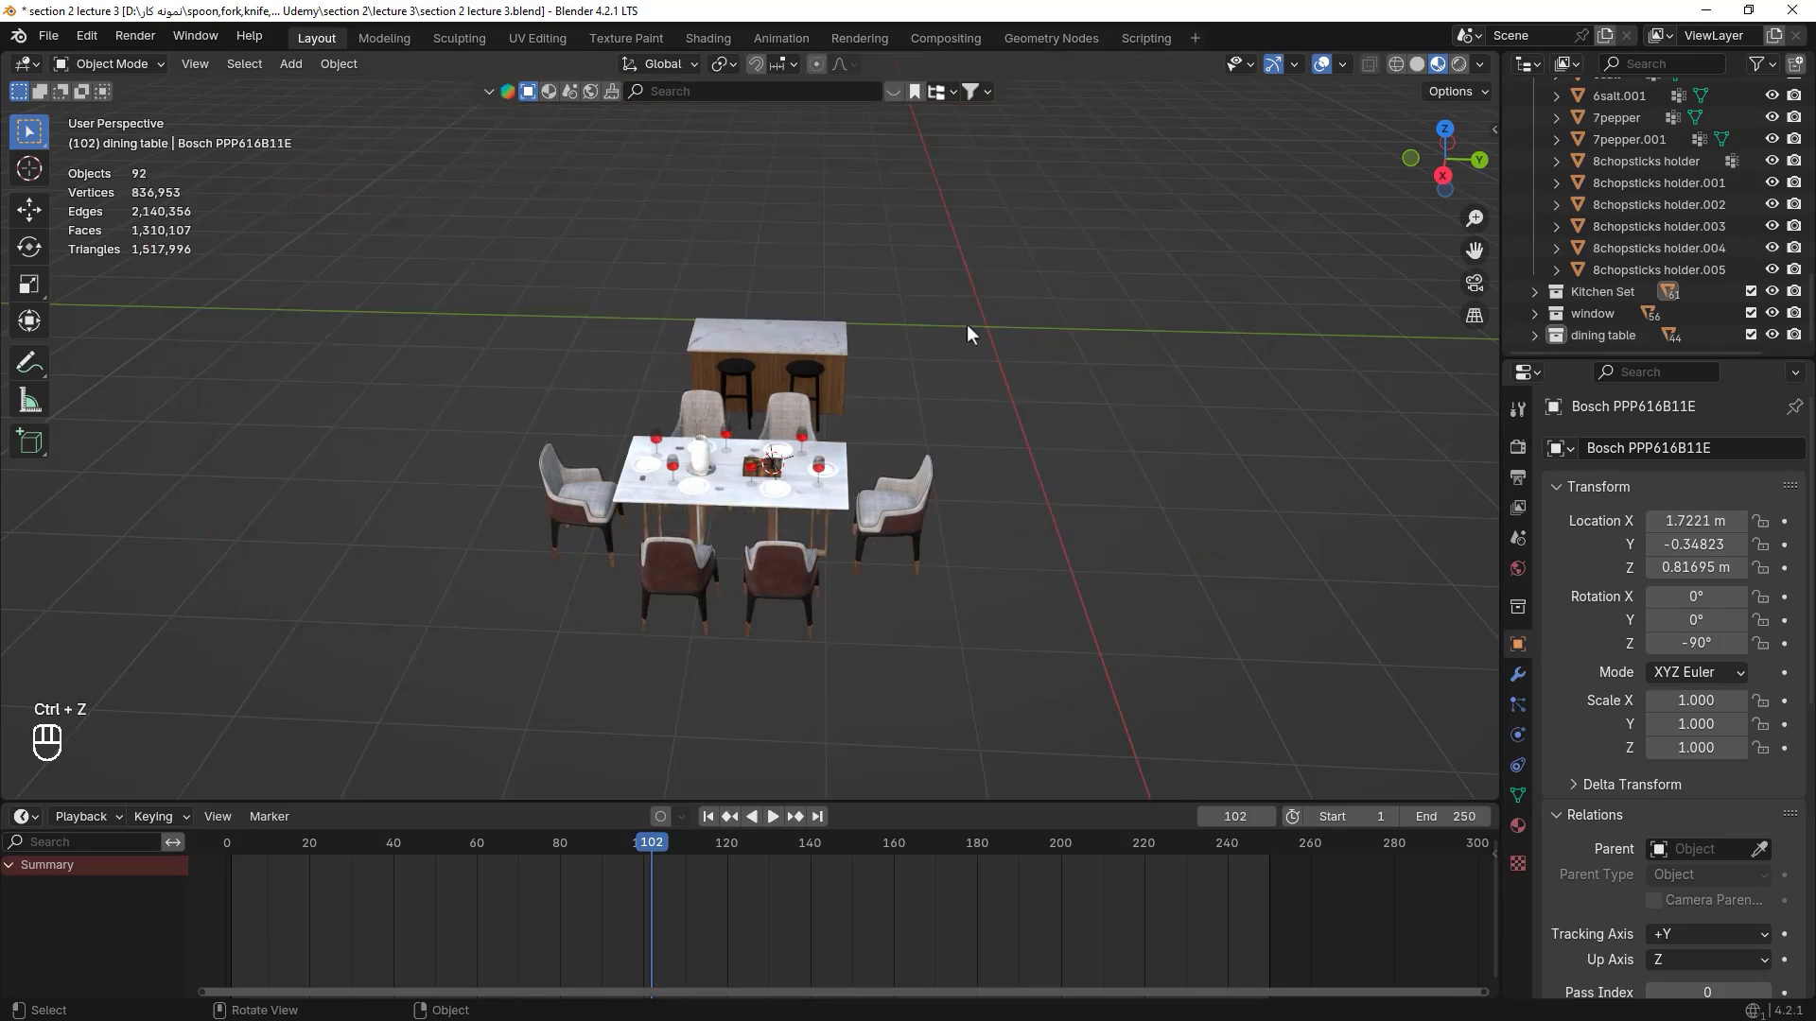
# - Hide the kitchen island and its two bar stools
pyautogui.moveTo(965, 324); pyautogui.dragTo(824, 317, button='middle')
pyautogui.moveTo(632, 264); pyautogui.dragTo(870, 364)
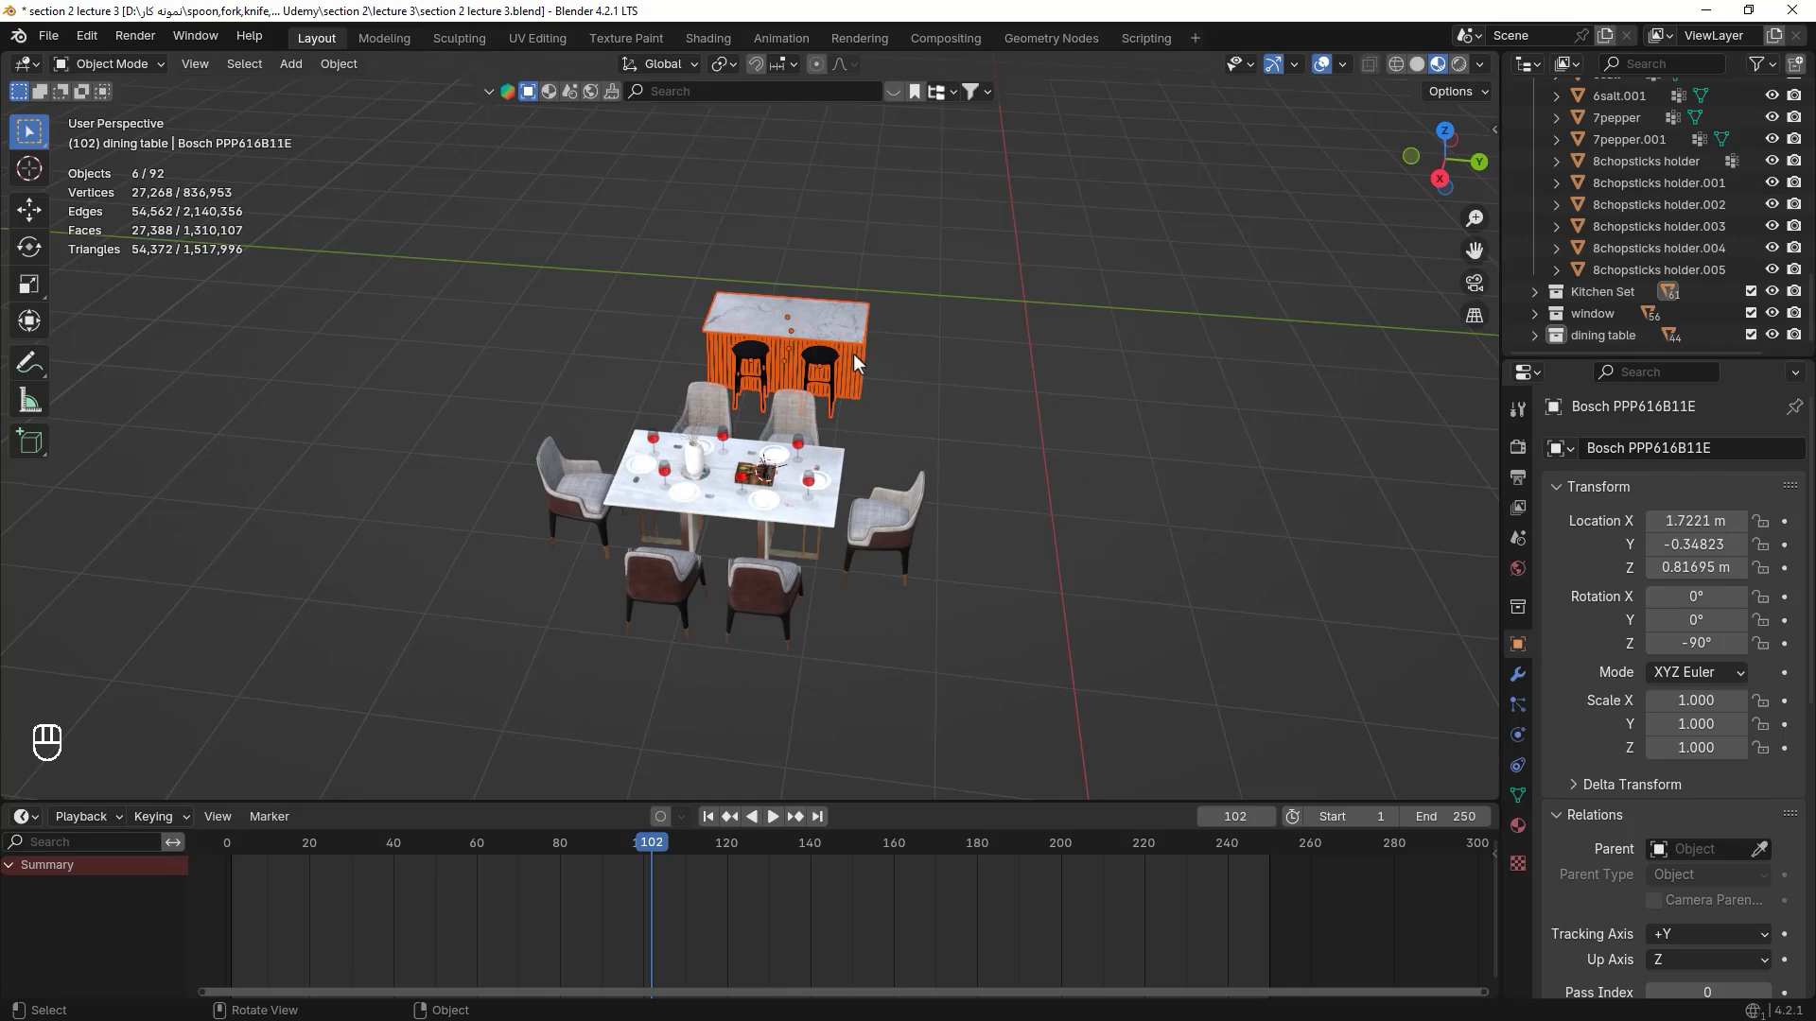
pyautogui.press('h')
# - Hide the two dining chairs on the long side of the table nearest the kitchen island's former place
pyautogui.scroll(2, 853, 356)
pyautogui.moveTo(853, 357); pyautogui.dragTo(529, 409, button='middle')
pyautogui.moveTo(520, 371); pyautogui.dragTo(699, 711)
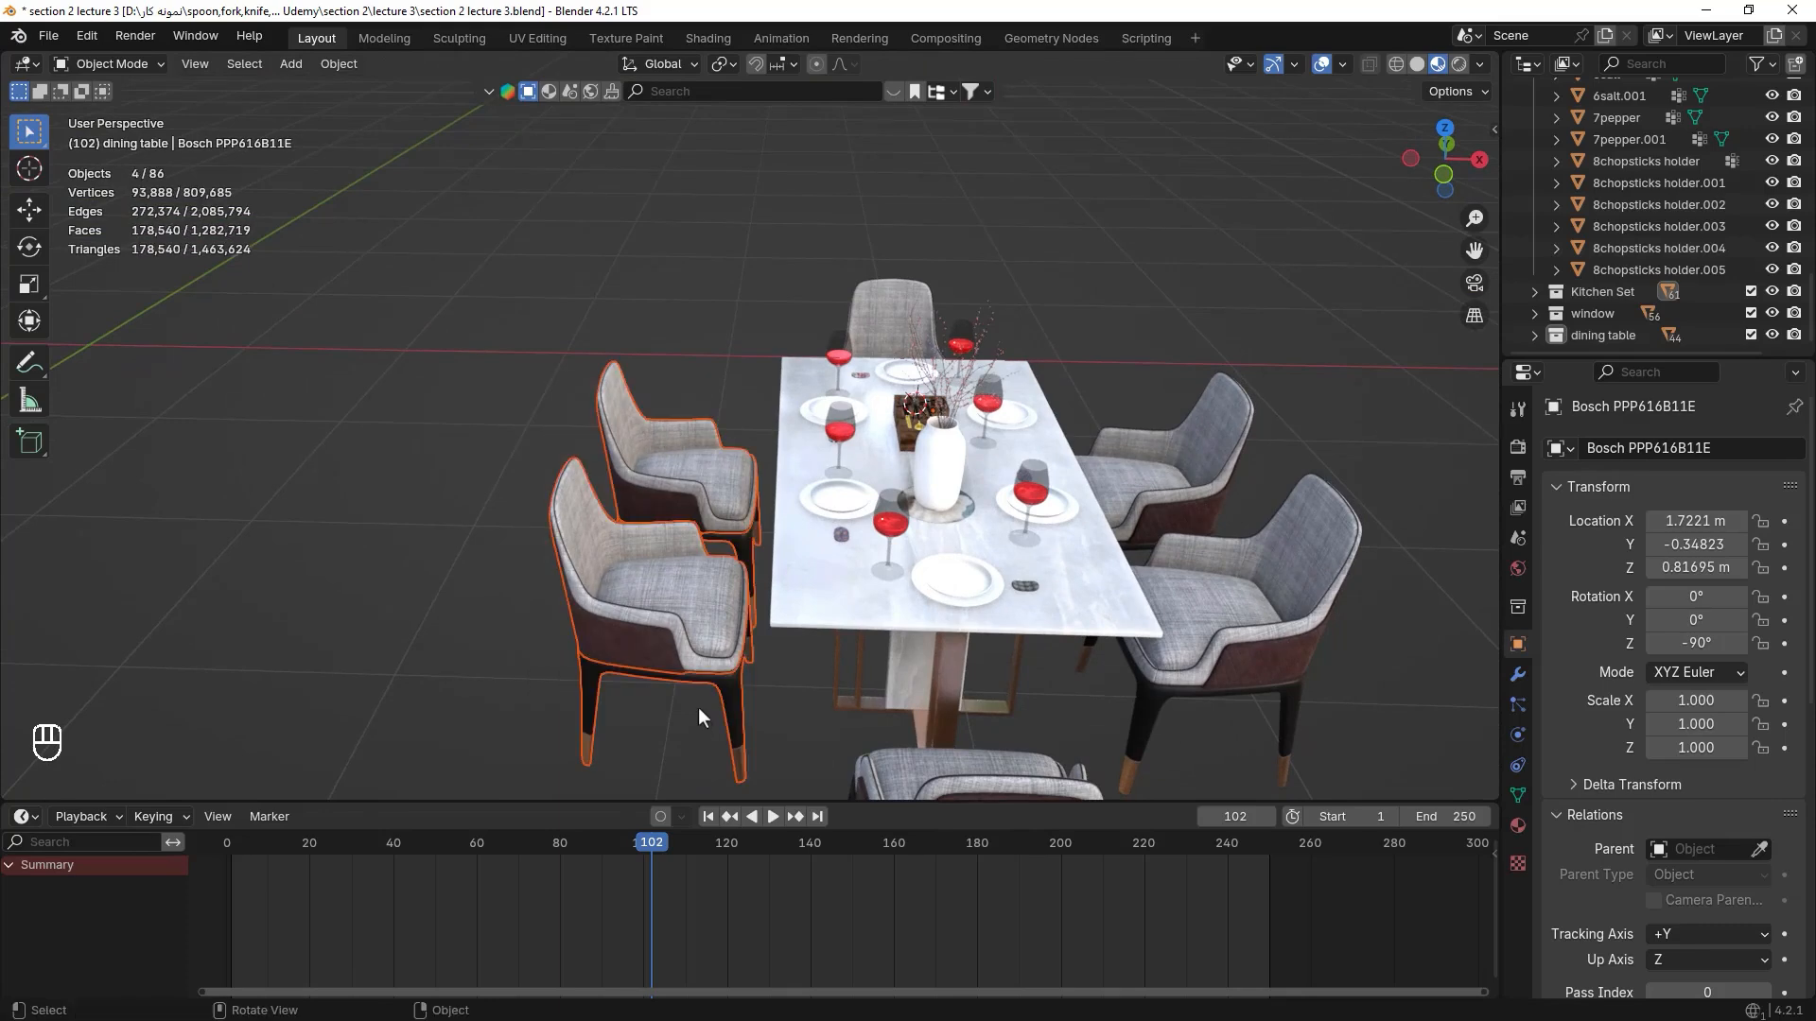
pyautogui.press('h')
# - Hide the four remaining dining chairs: the two on the other long side and the one at each end
pyautogui.scroll(-4, 743, 493)
pyautogui.moveTo(722, 571); pyautogui.dragTo(971, 708)
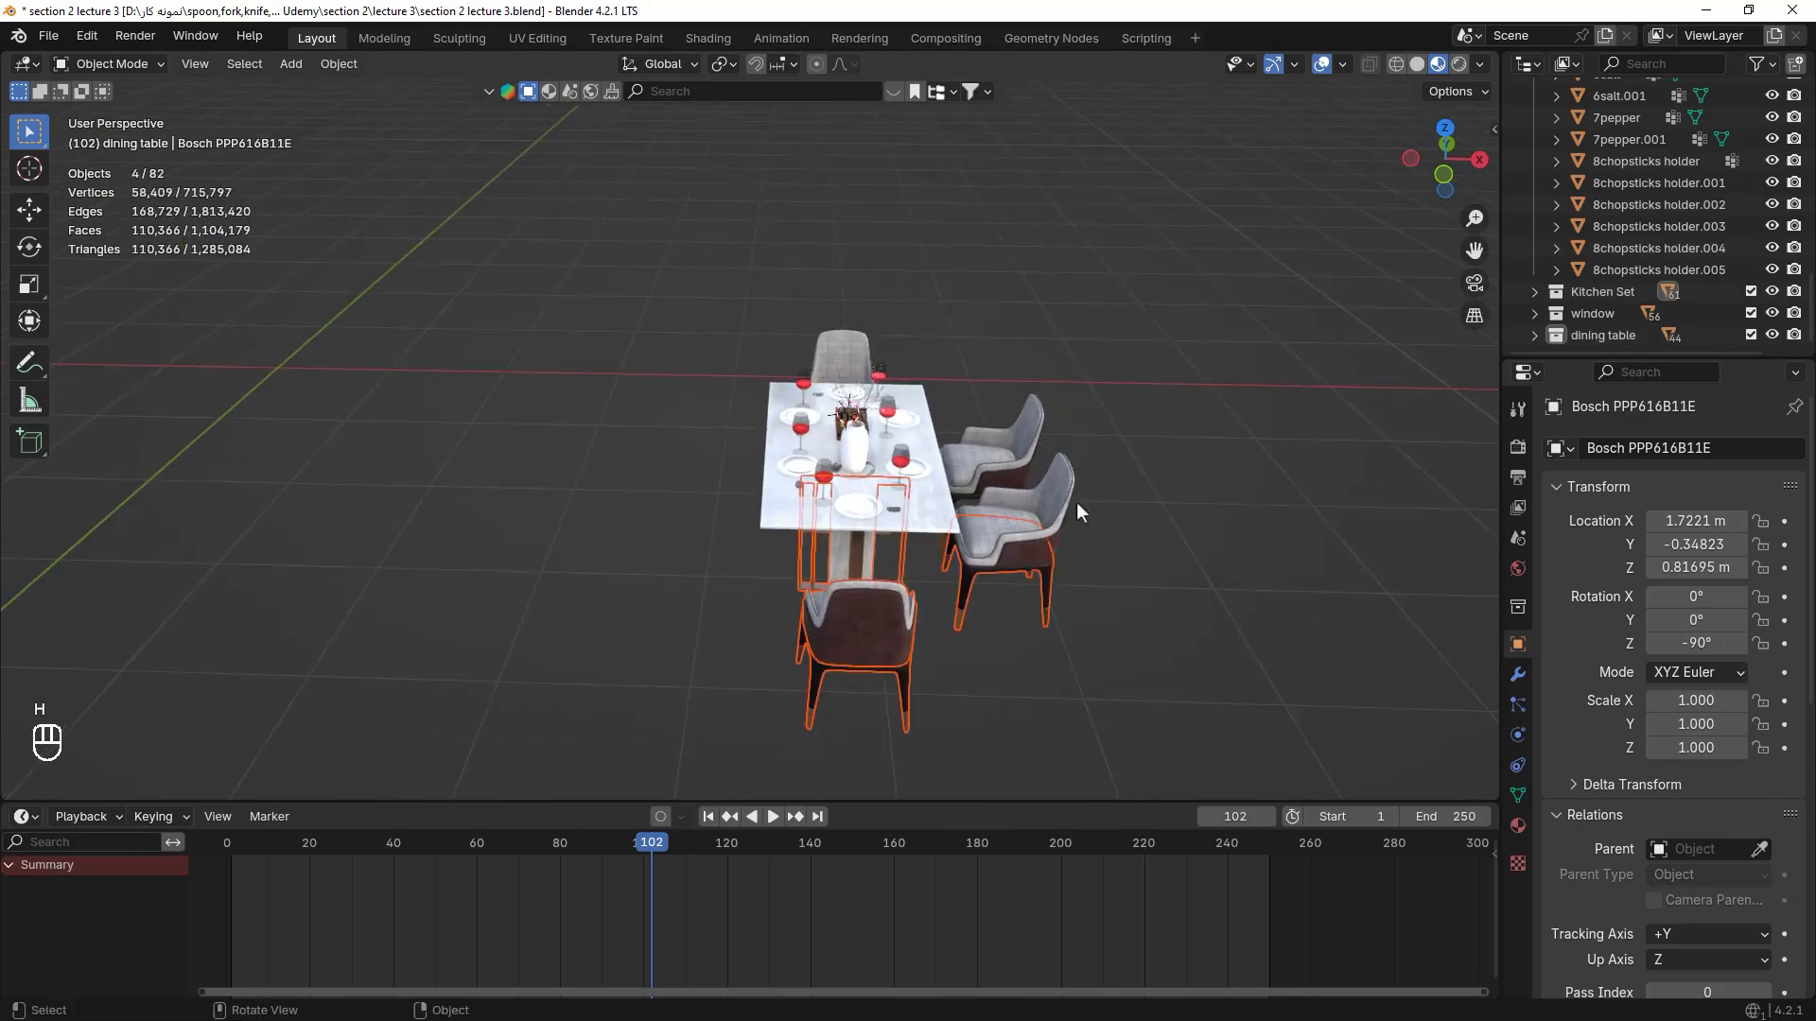
pyautogui.click(972, 713)
pyautogui.moveTo(1095, 342); pyautogui.dragTo(992, 660)
pyautogui.press('h')
pyautogui.moveTo(719, 636); pyautogui.dragTo(923, 728)
pyautogui.press('h')
pyautogui.moveTo(1036, 519)
pyautogui.mouseDown(button='middle')
pyautogui.moveTo(827, 581)
pyautogui.moveTo(983, 572)
pyautogui.moveTo(1003, 508)
pyautogui.mouseUp(button='middle')
pyautogui.scroll(3, 871, 569)
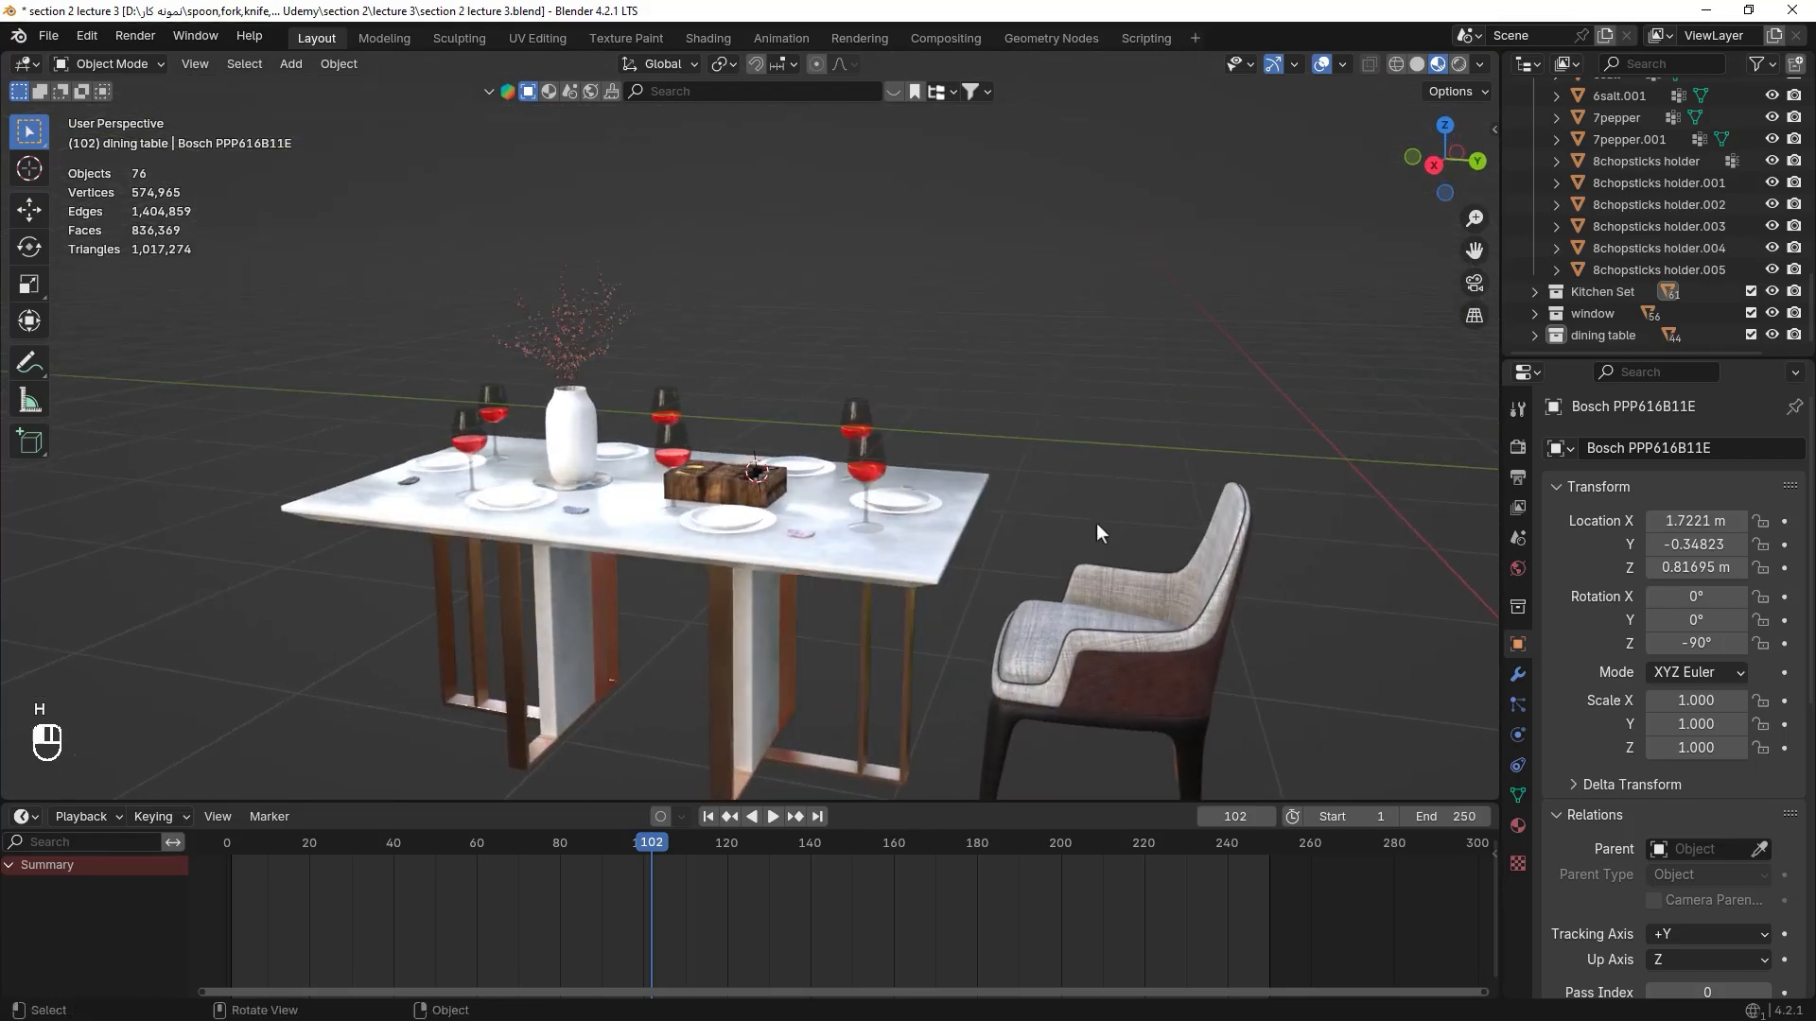
pyautogui.moveTo(1097, 524); pyautogui.dragTo(1178, 725)
pyautogui.press('h')
# - Hide the white vase standing on the dining table
pyautogui.moveTo(1160, 707); pyautogui.dragTo(850, 446, button='middle')
pyautogui.scroll(3, 979, 692)
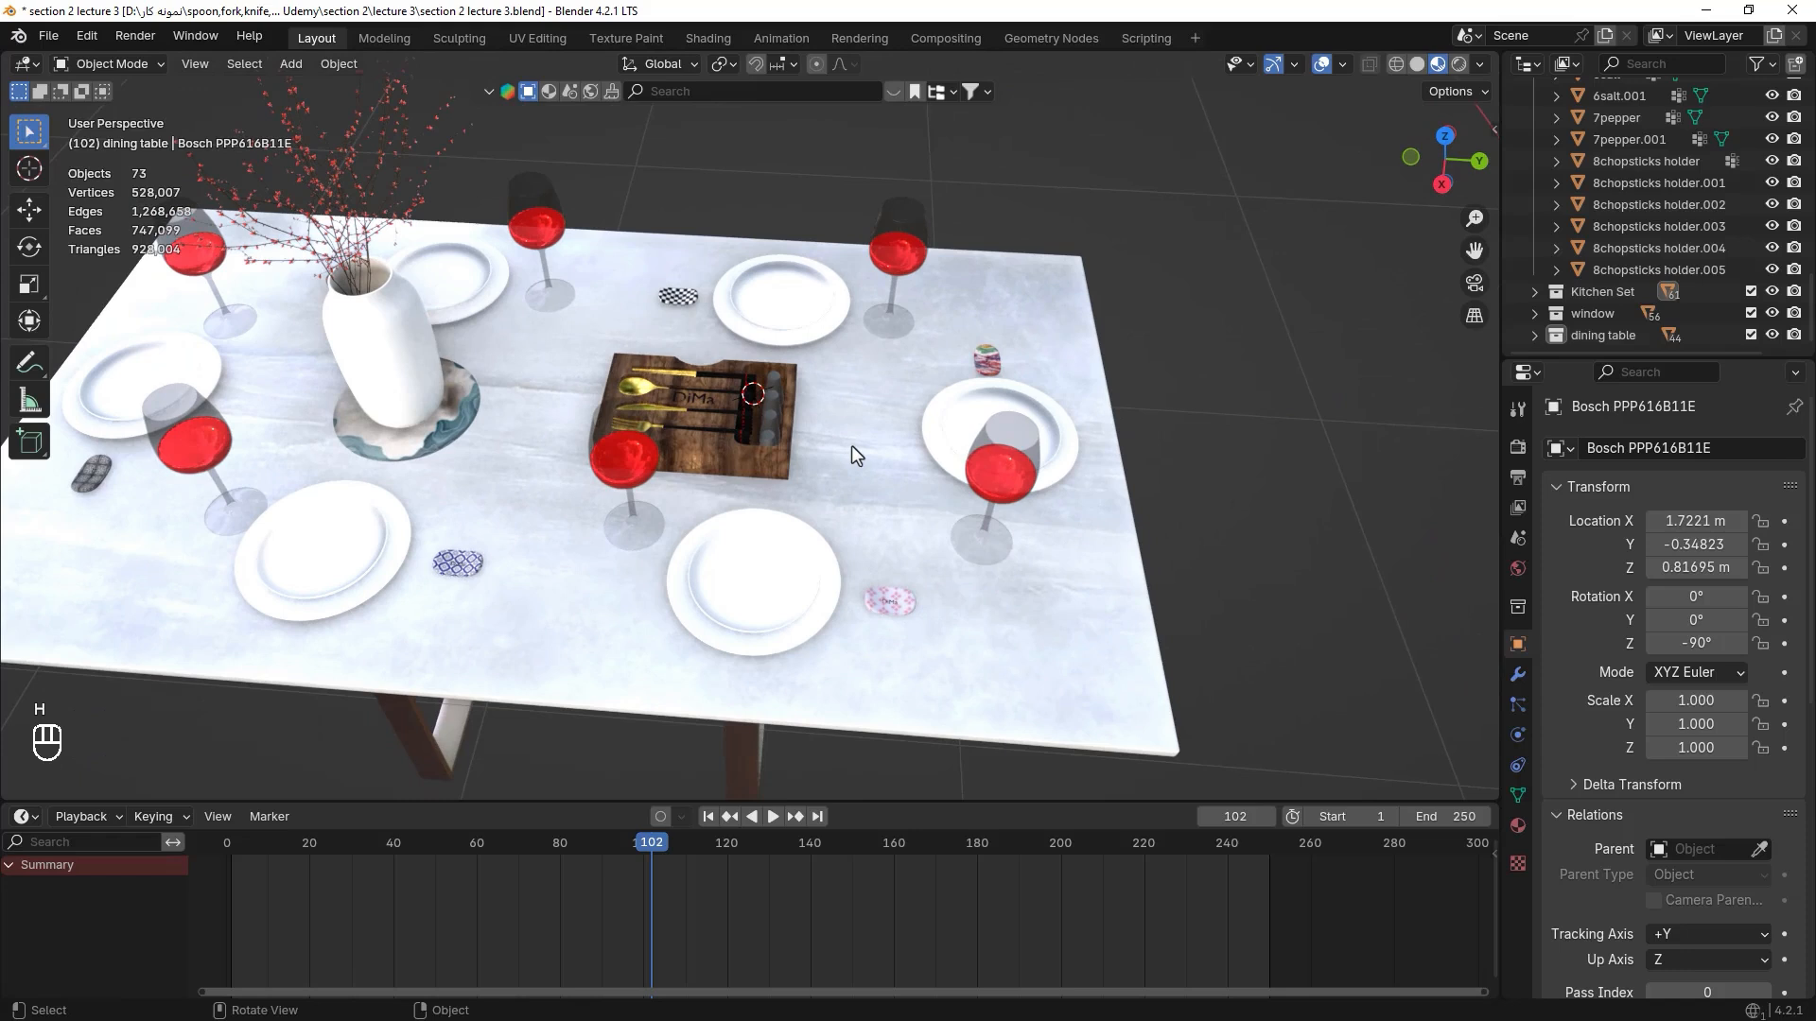
pyautogui.click(387, 335)
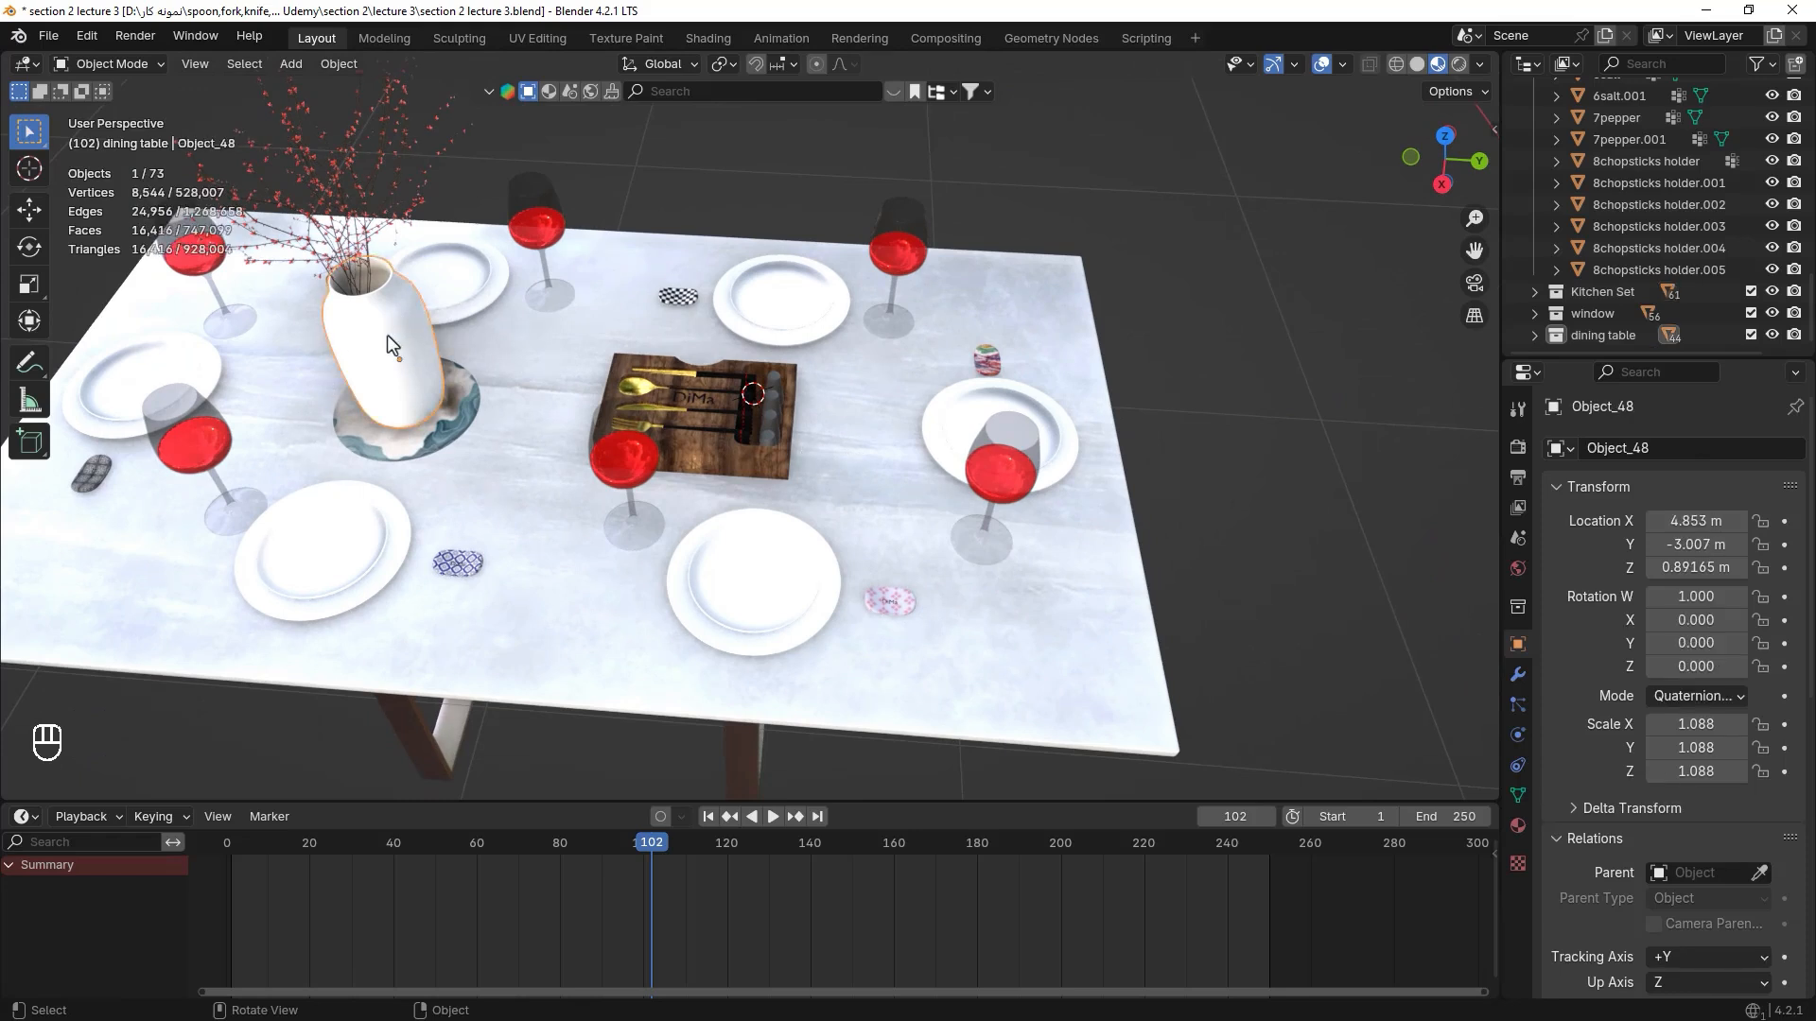
pyautogui.press('h')
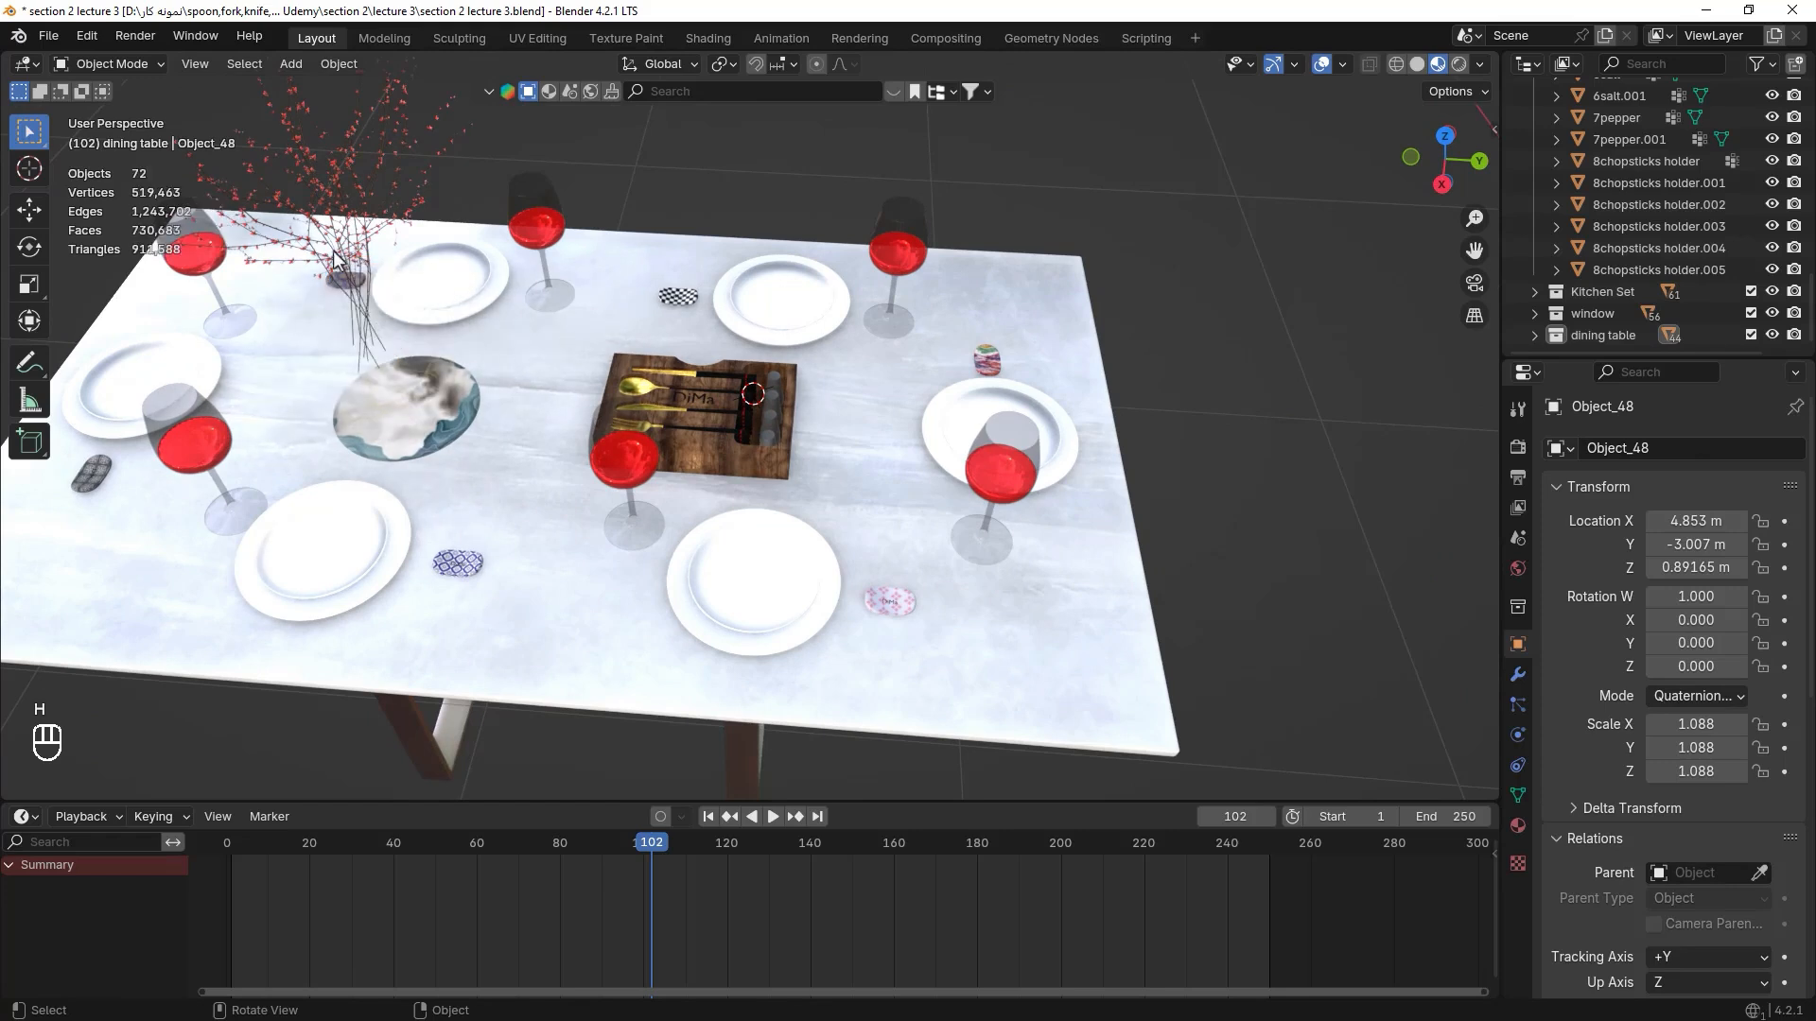
# - Hide every red-berried branch of the vase arrangement one after another
pyautogui.click(343, 187)
pyautogui.press('h')
pyautogui.click(359, 174)
pyautogui.press('h')
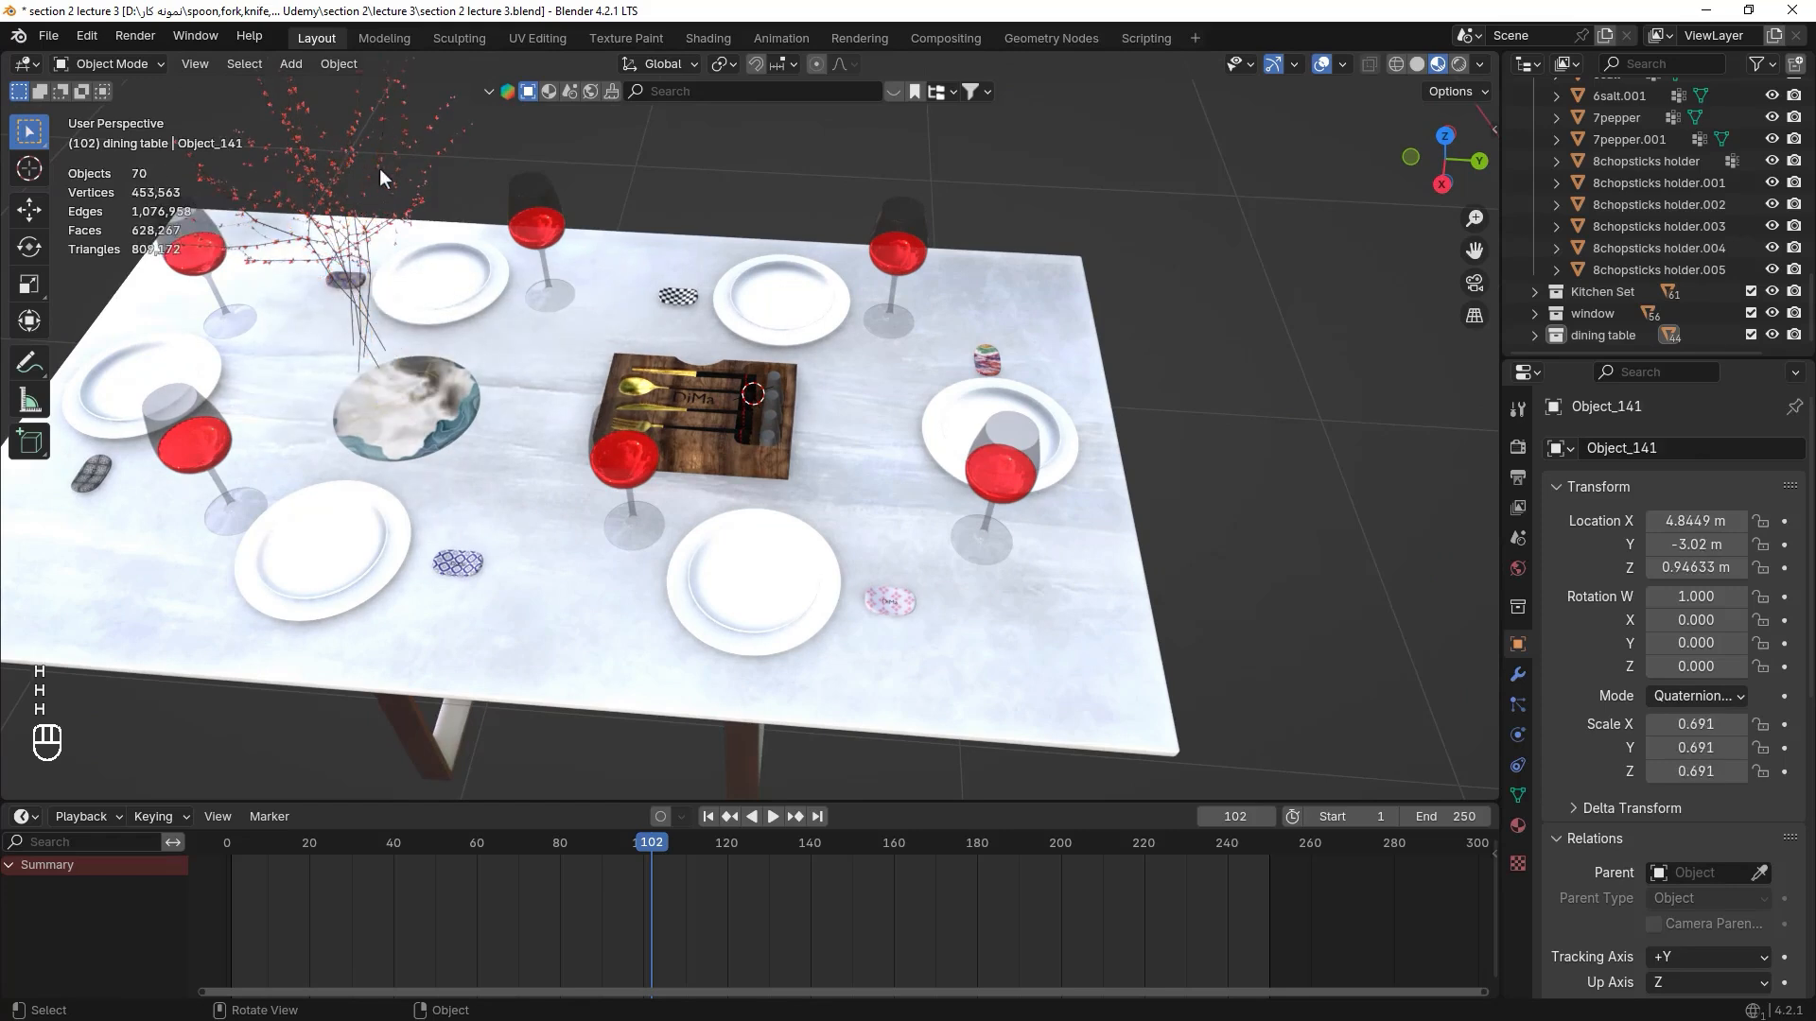
pyautogui.click(381, 169)
pyautogui.press('h')
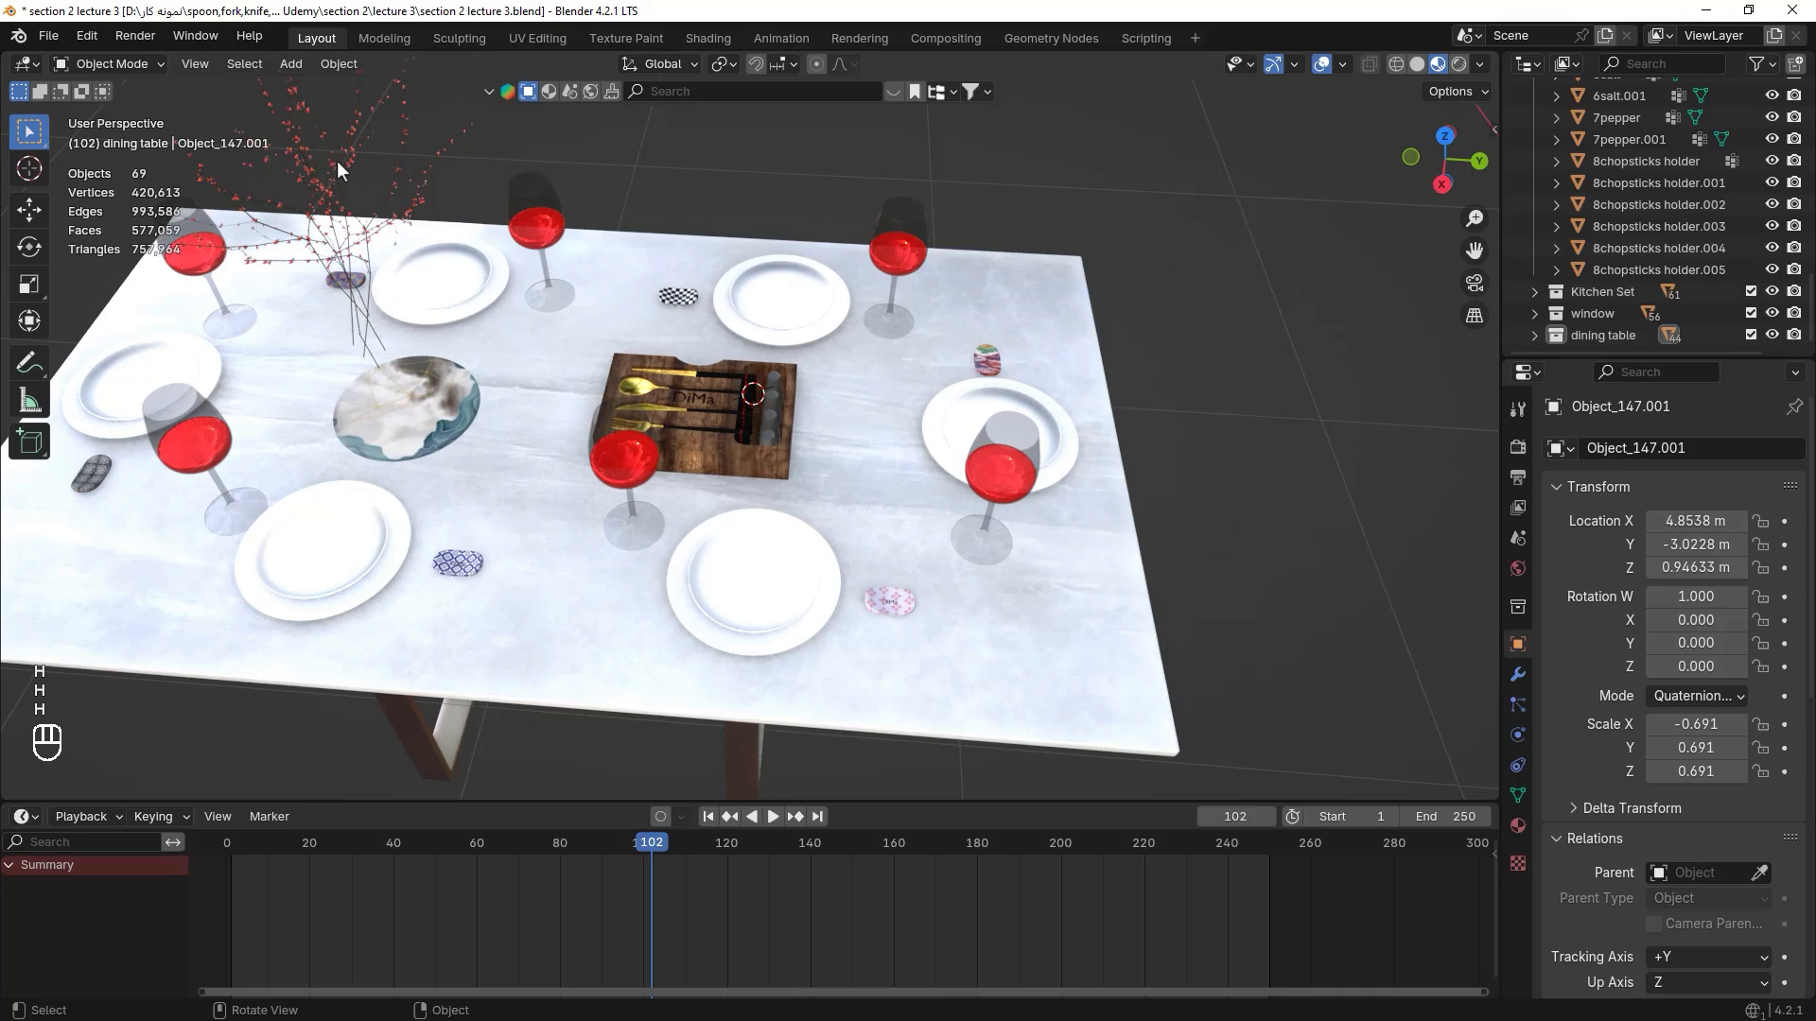
pyautogui.click(335, 161)
pyautogui.press('h')
pyautogui.click(354, 163)
pyautogui.press('h')
pyautogui.click(340, 152)
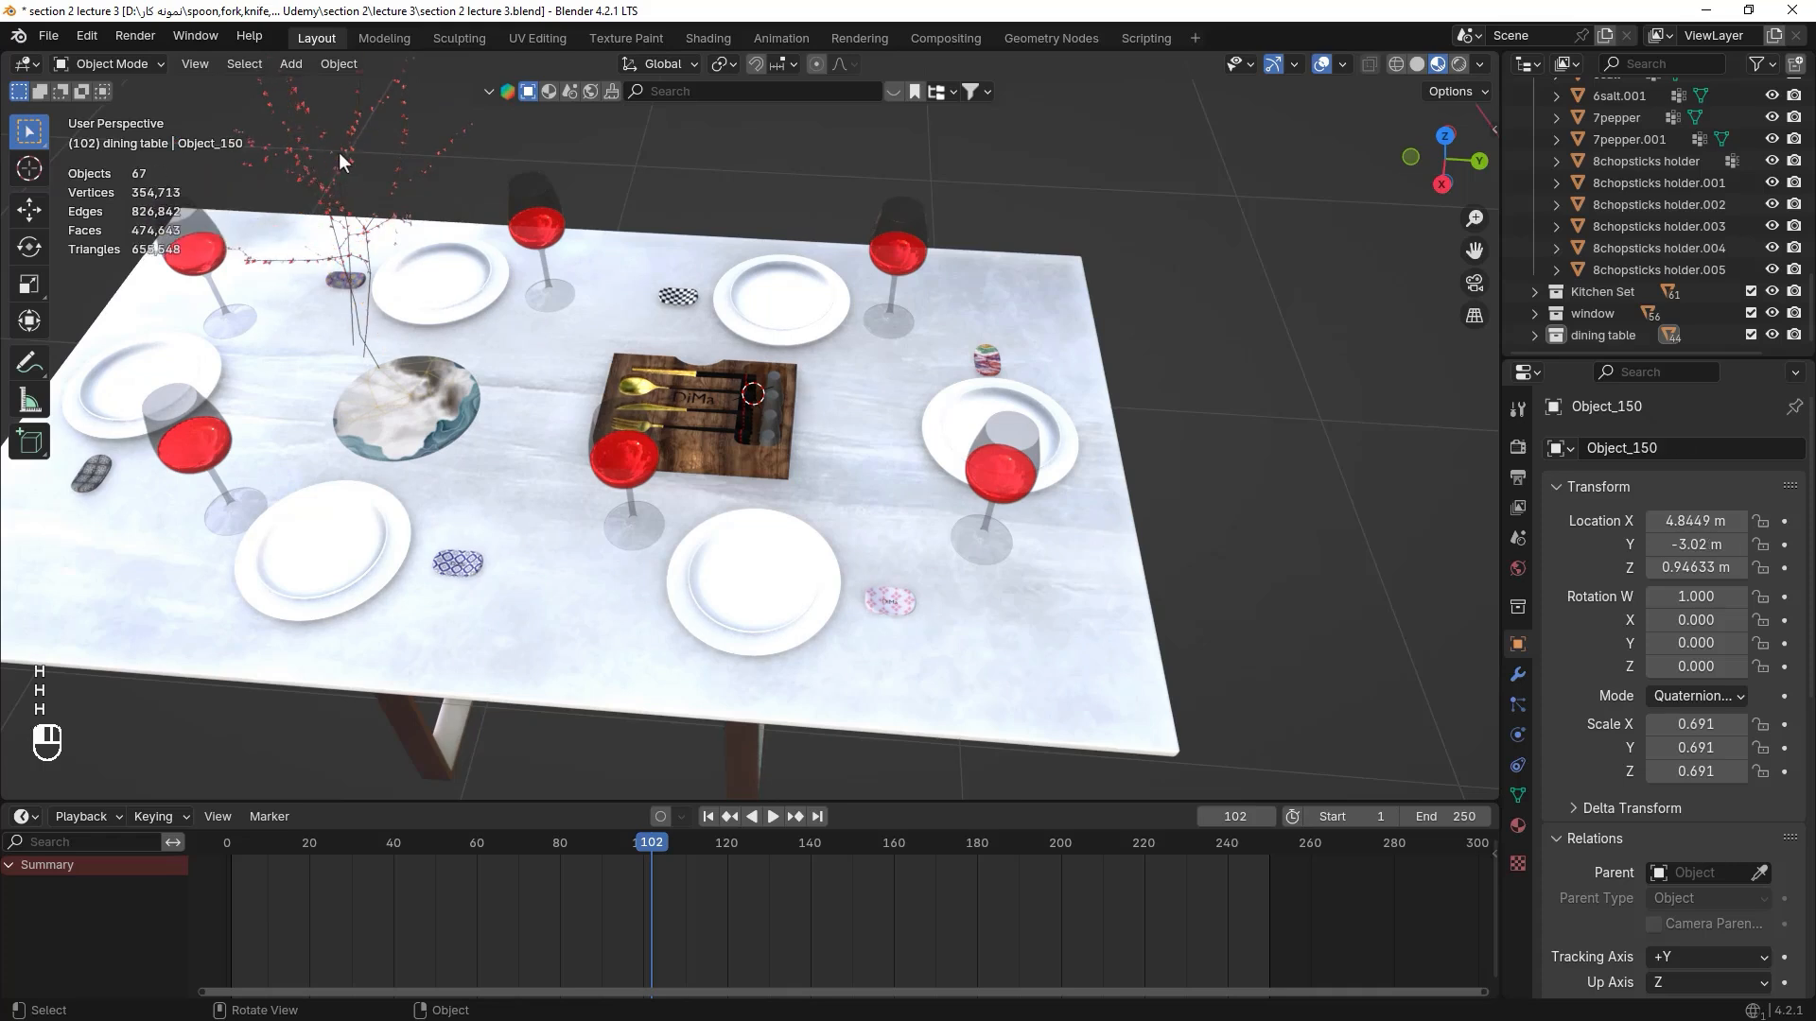
pyautogui.press('h')
pyautogui.click(347, 152)
pyautogui.press('h')
pyautogui.click(398, 158)
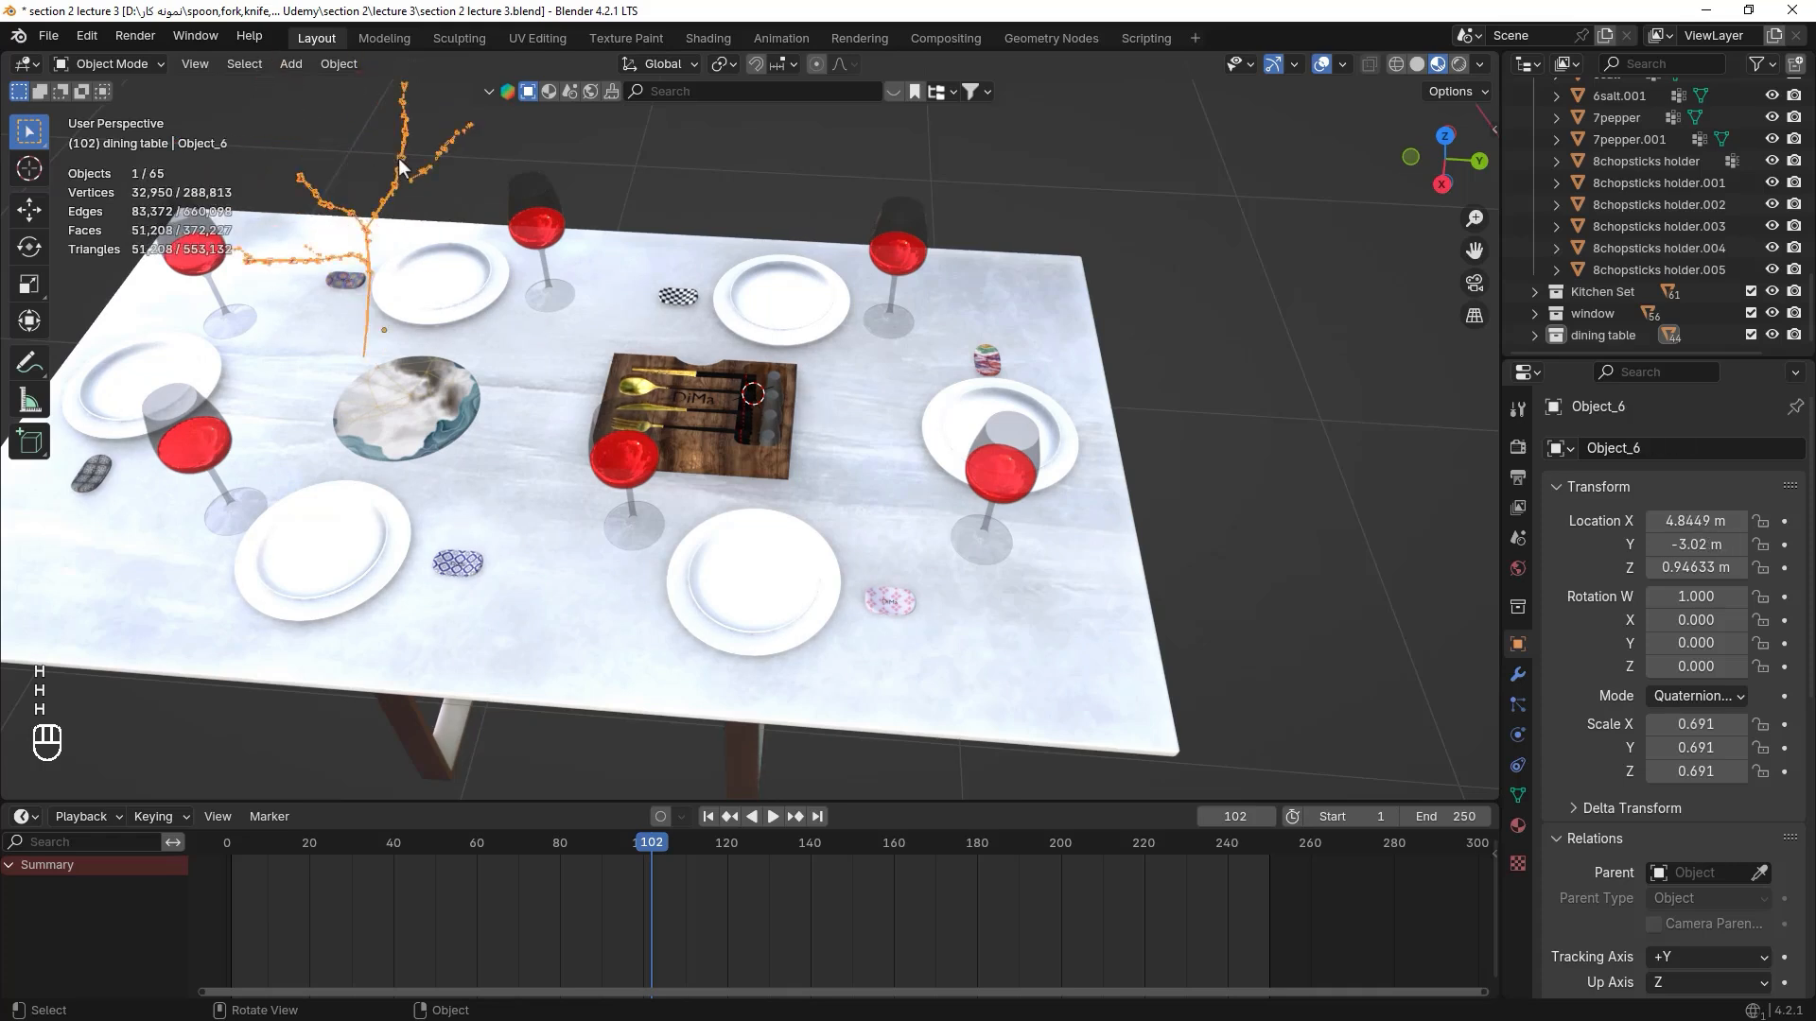
pyautogui.press('h')
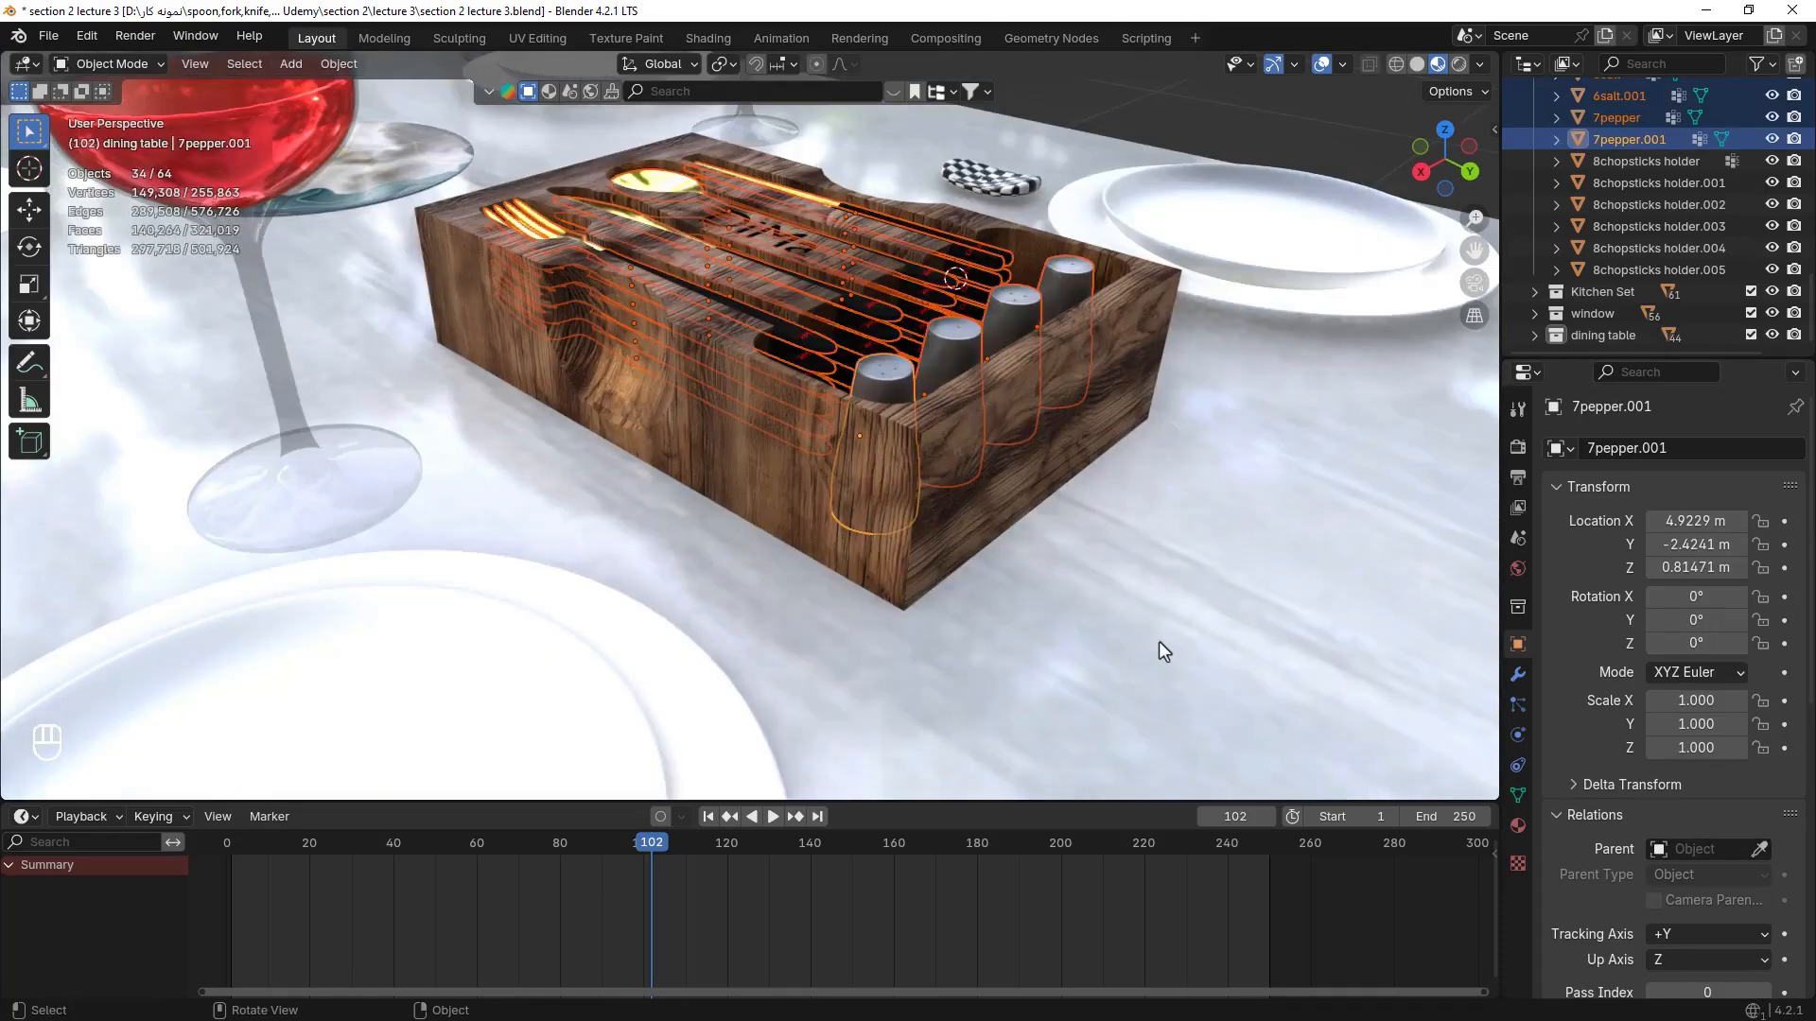
# - Add a Plain Axes empty at the 3D cursor in the cutlery box
pyautogui.hotkey('shift', 'a')
pyautogui.moveTo(1158, 642)
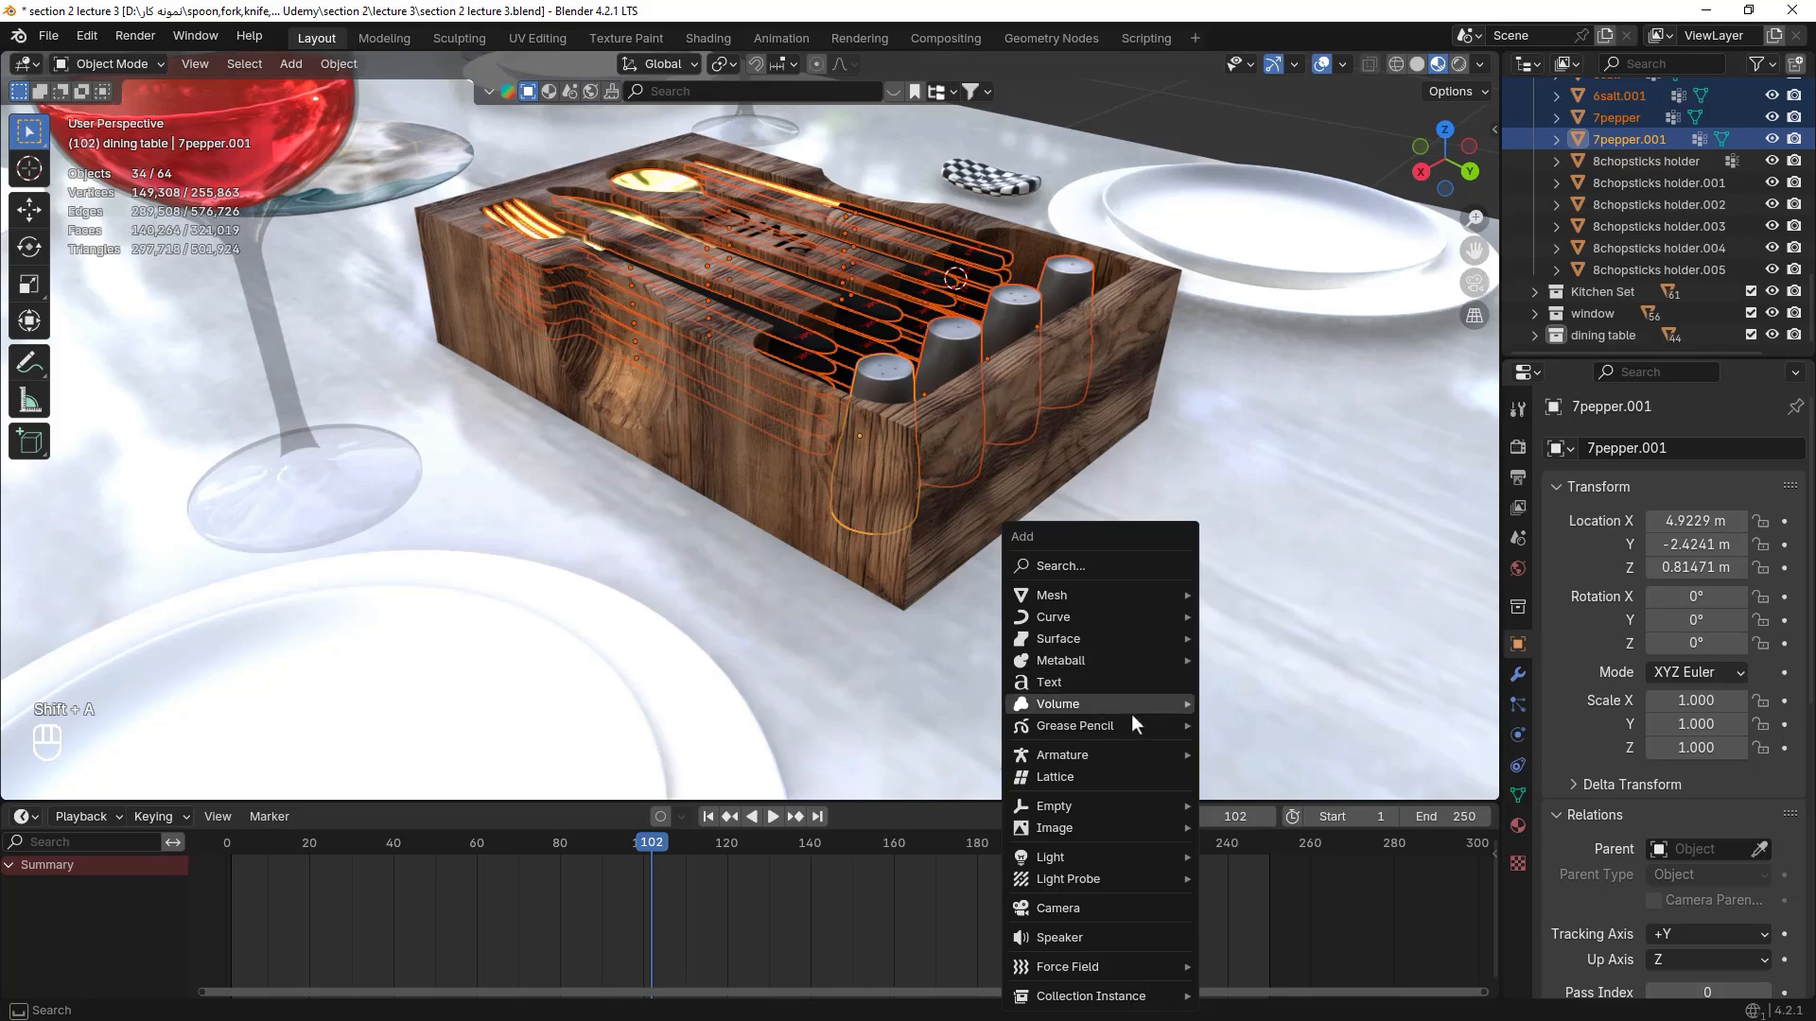
pyautogui.moveTo(1125, 811)
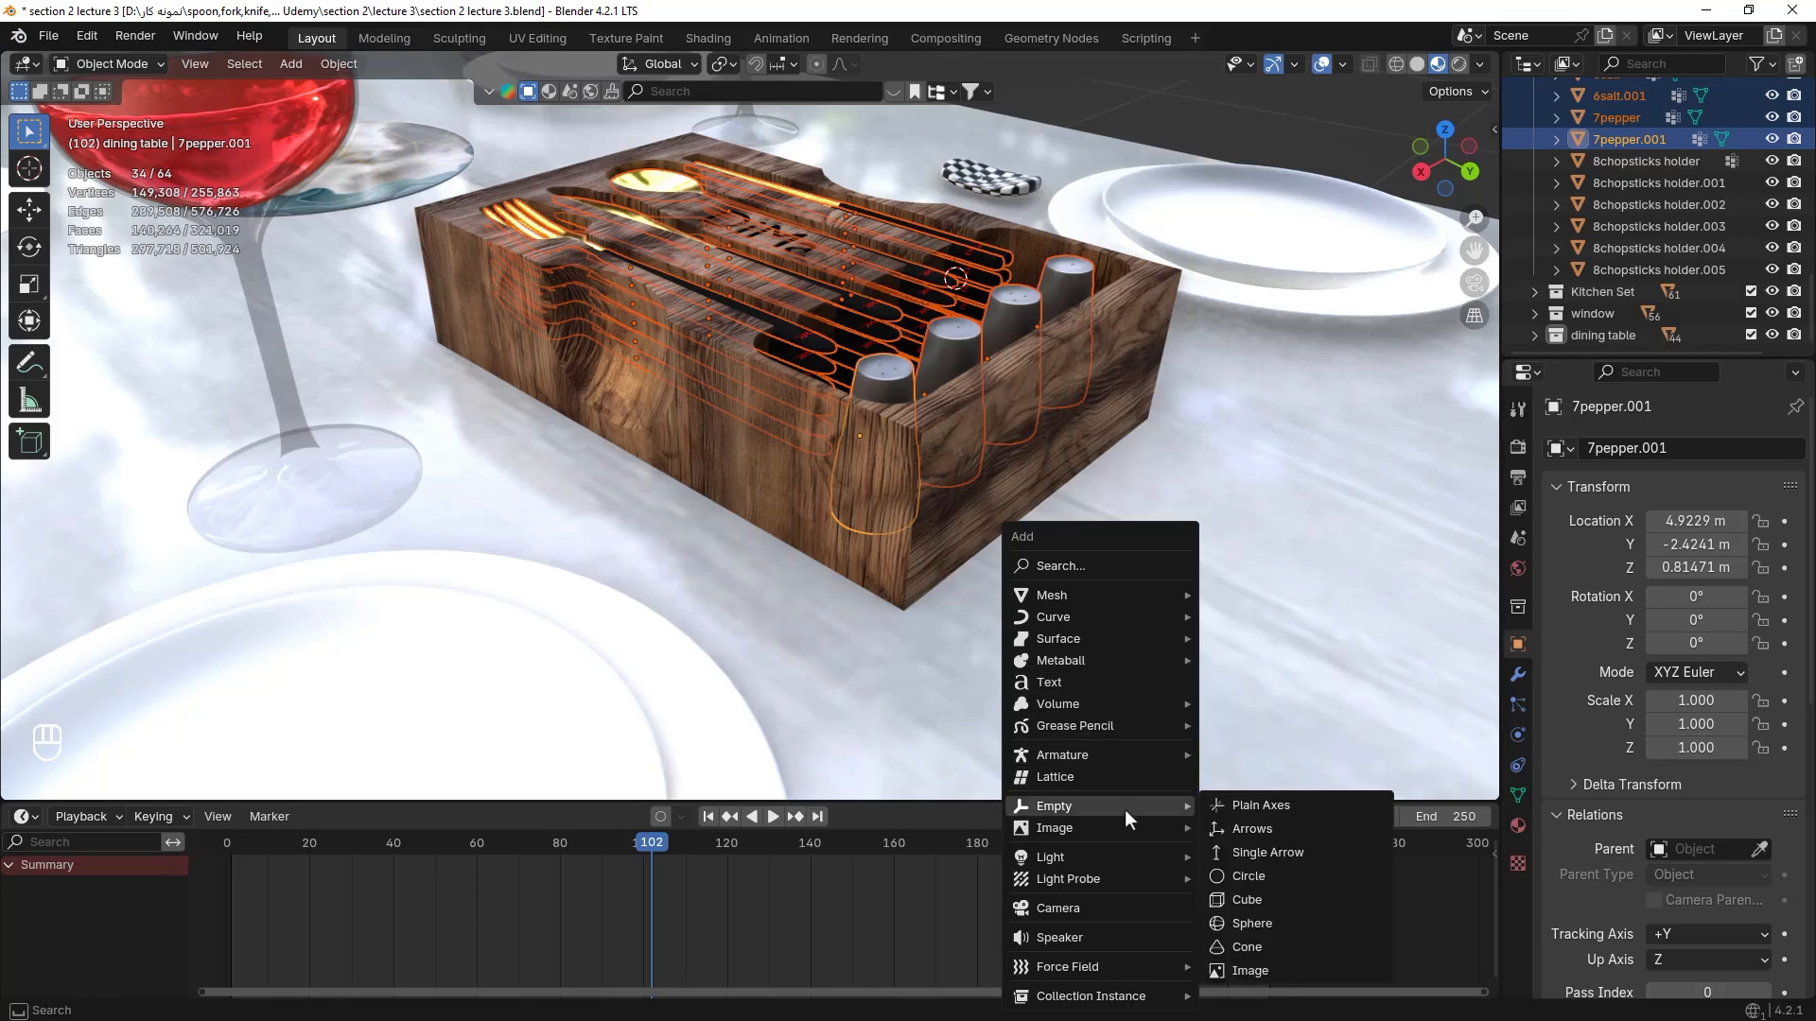
pyautogui.click(1255, 811)
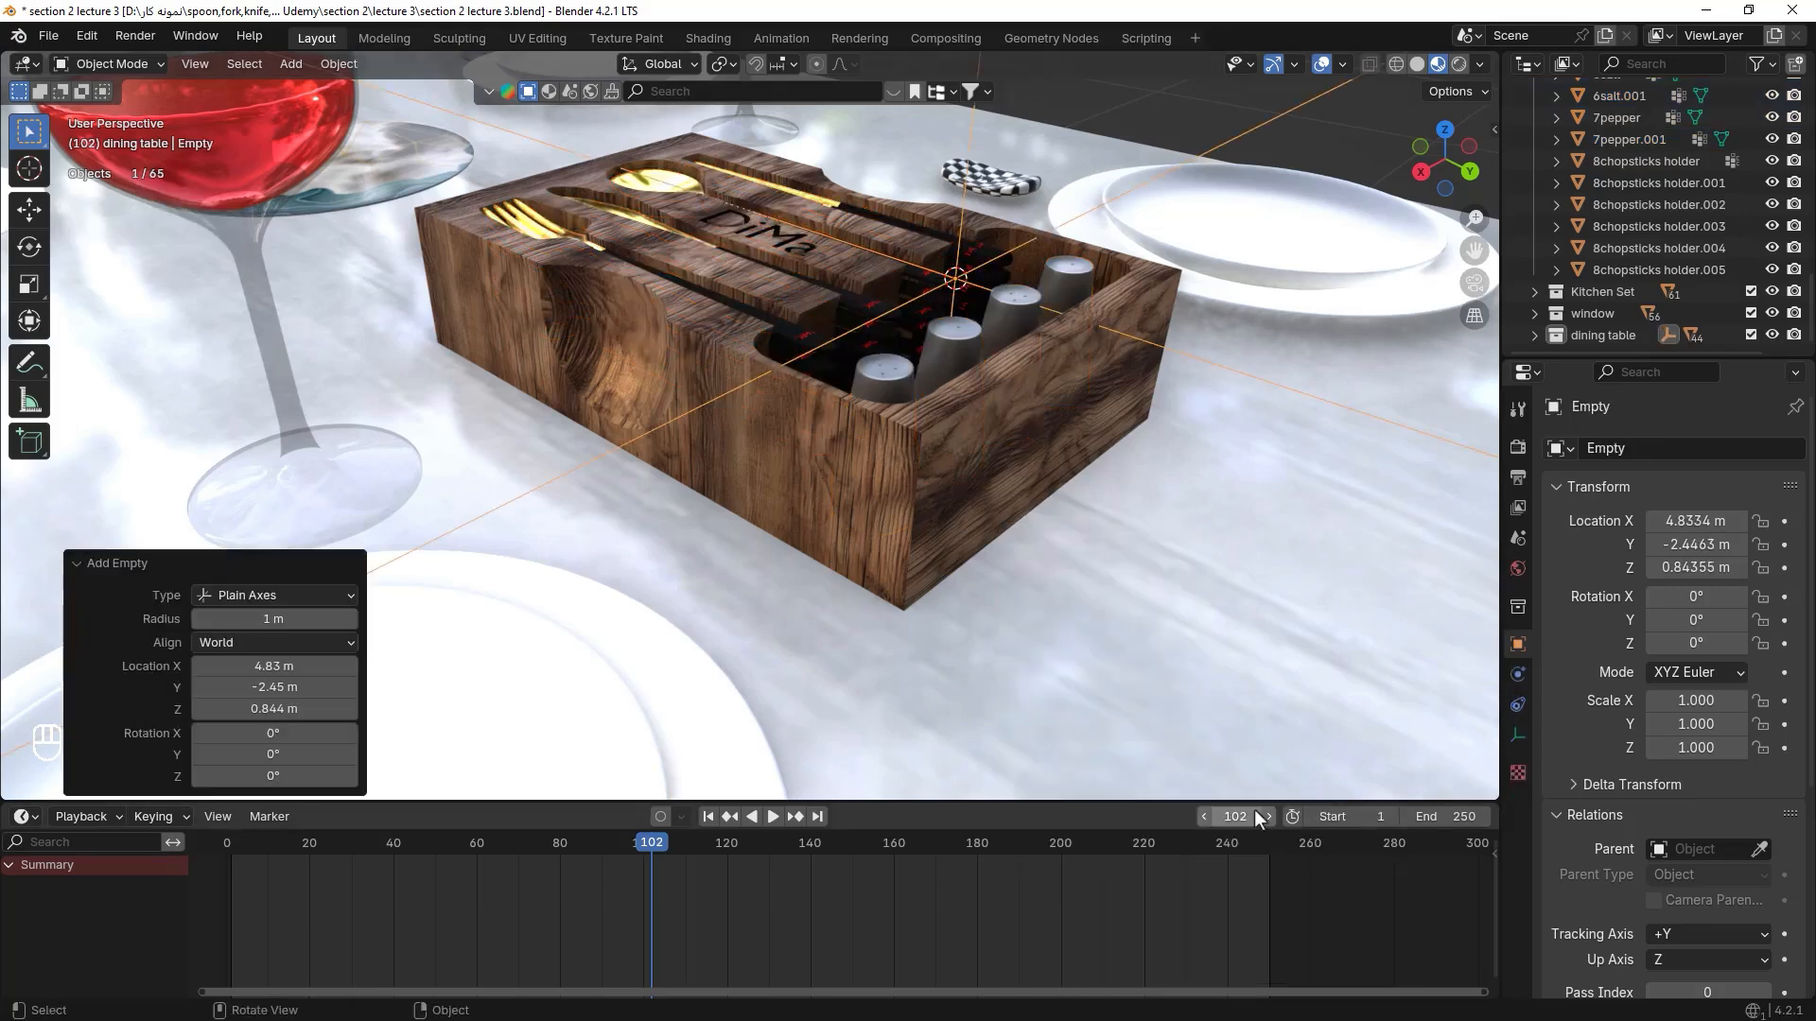
# - In top view, move the empty about 0.024 m in X and -0.070 m in Y over the cutlery box, and scale it
pyautogui.press('KP_3')
pyautogui.press('KP_1')
pyautogui.press('KP_7')
pyautogui.keyDown('shift'); pyautogui.moveTo(1074, 246); pyautogui.dragTo(949, 427, button='middle'); pyautogui.keyUp('shift')
pyautogui.press('g')
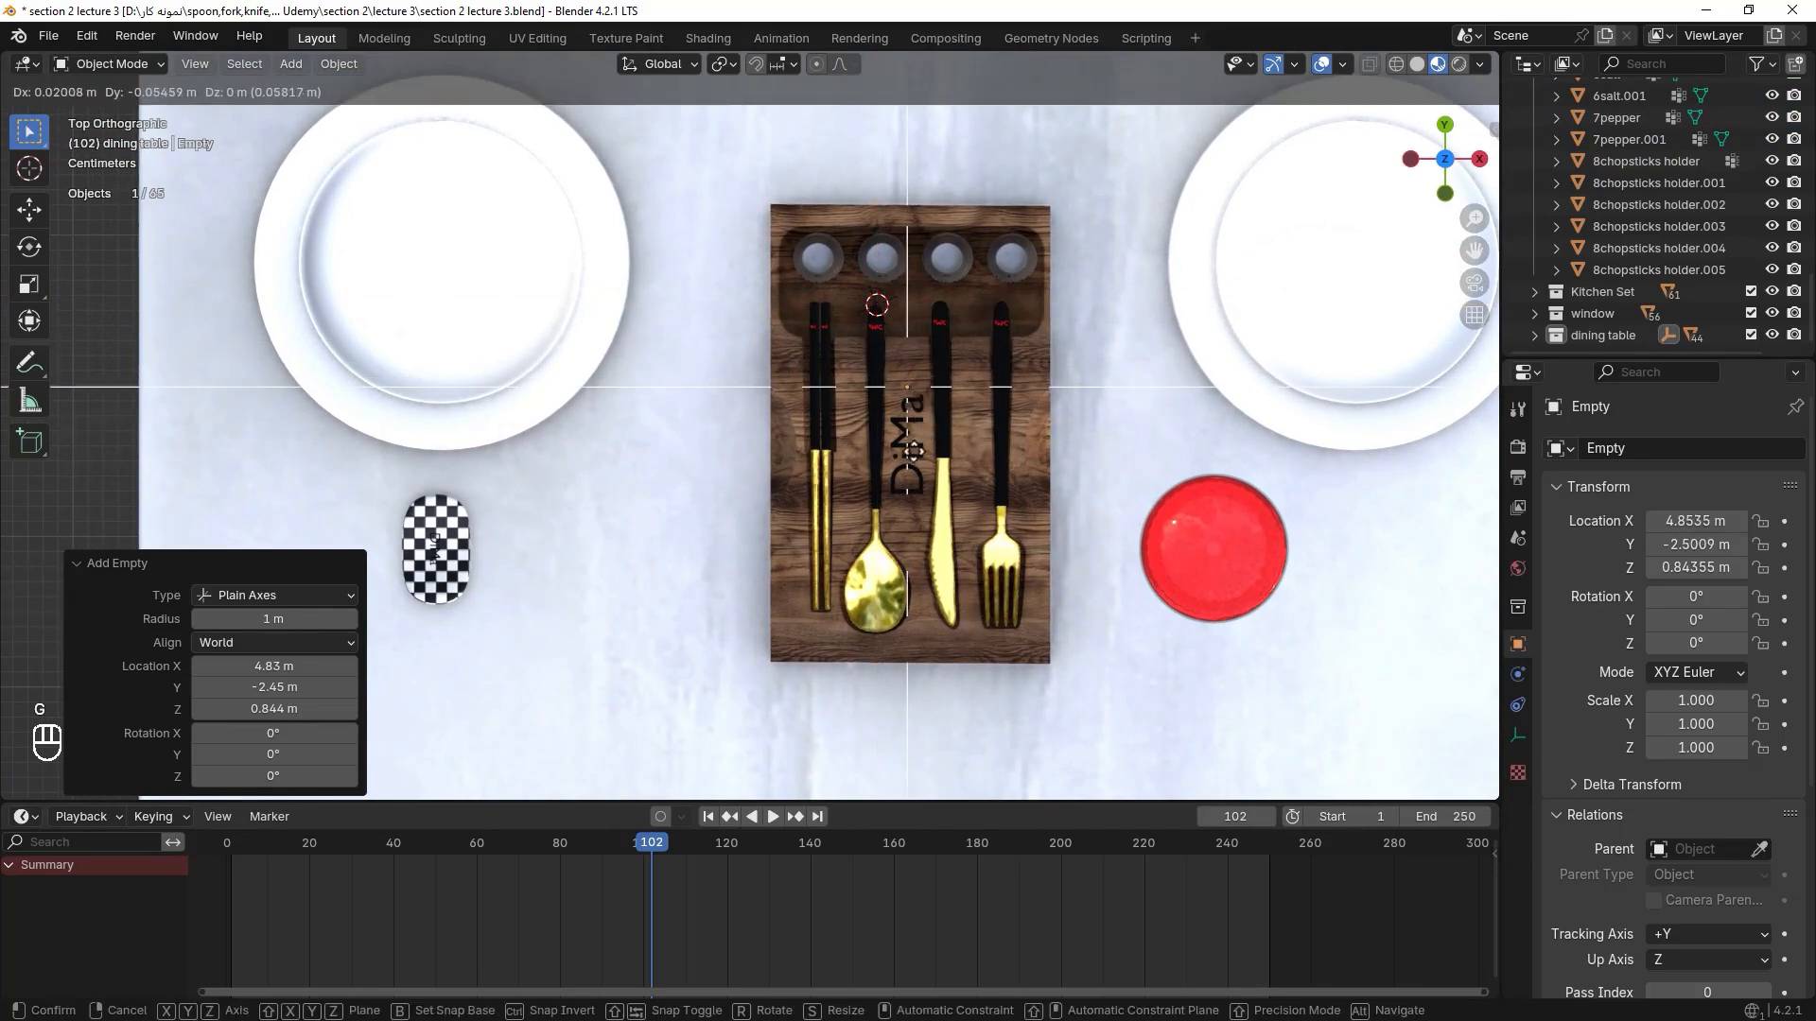
pyautogui.click(918, 473)
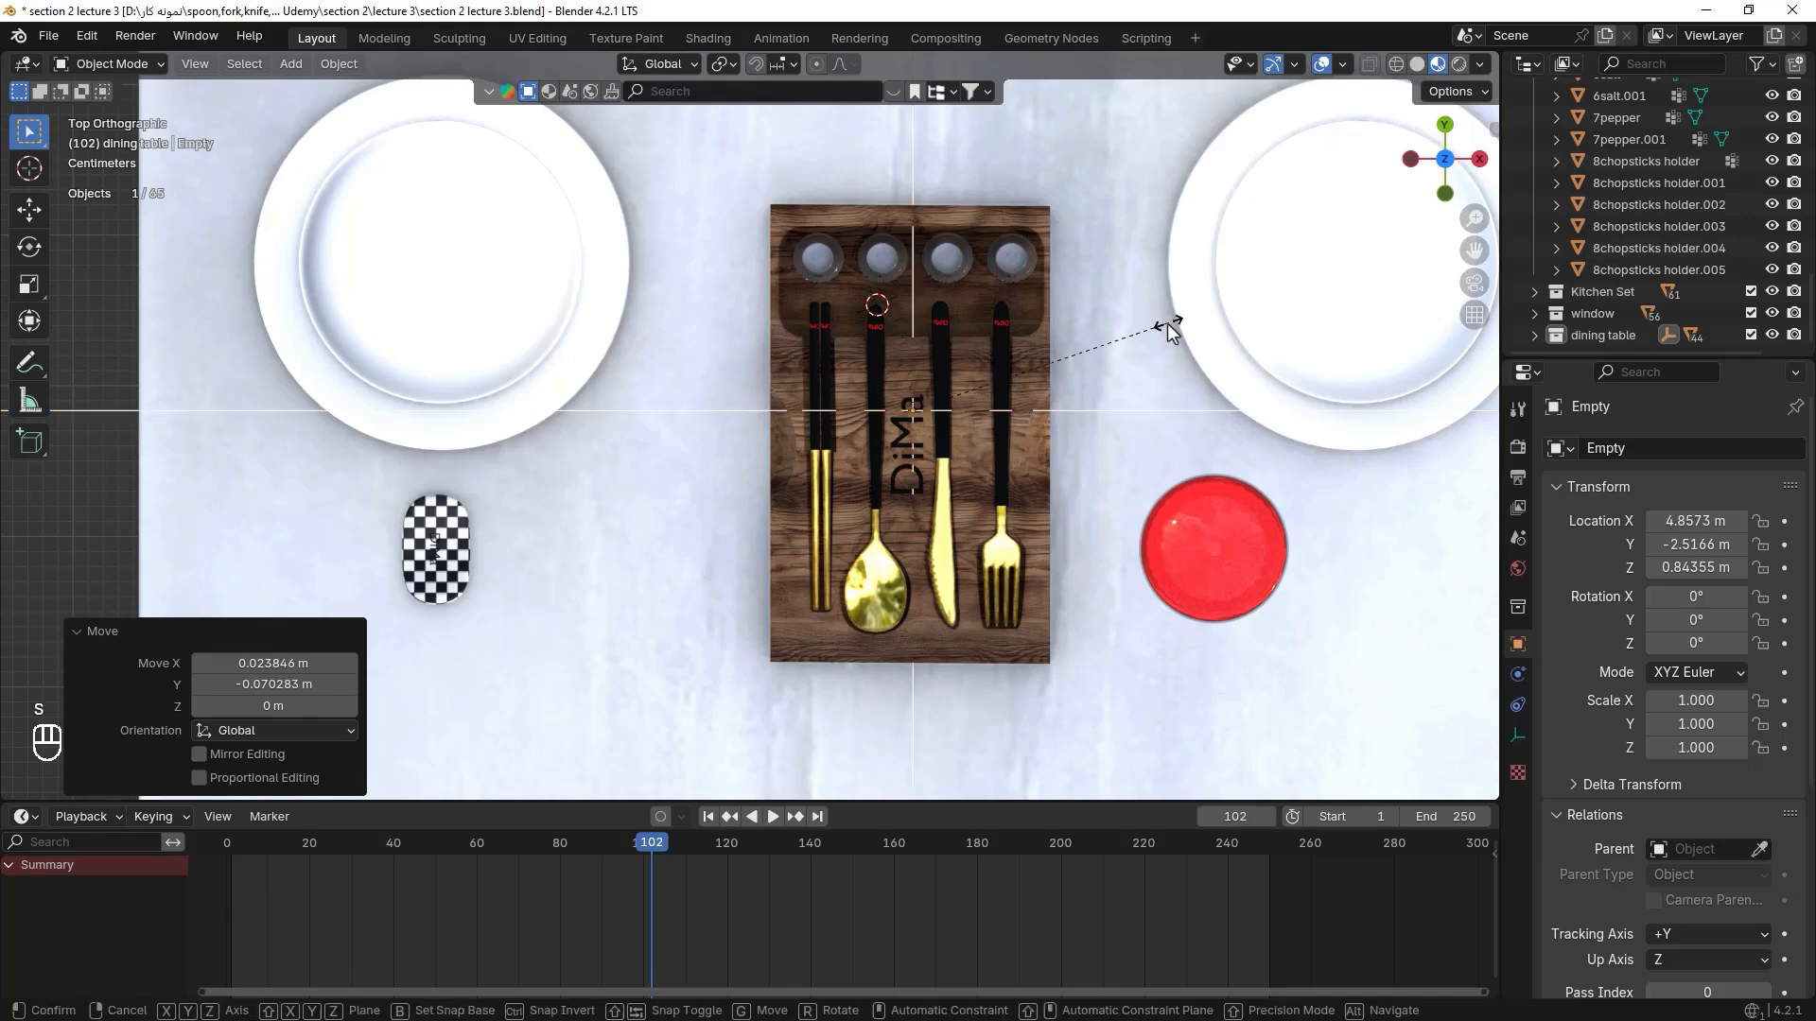
pyautogui.press('s')
pyautogui.click(979, 393)
pyautogui.press('s')
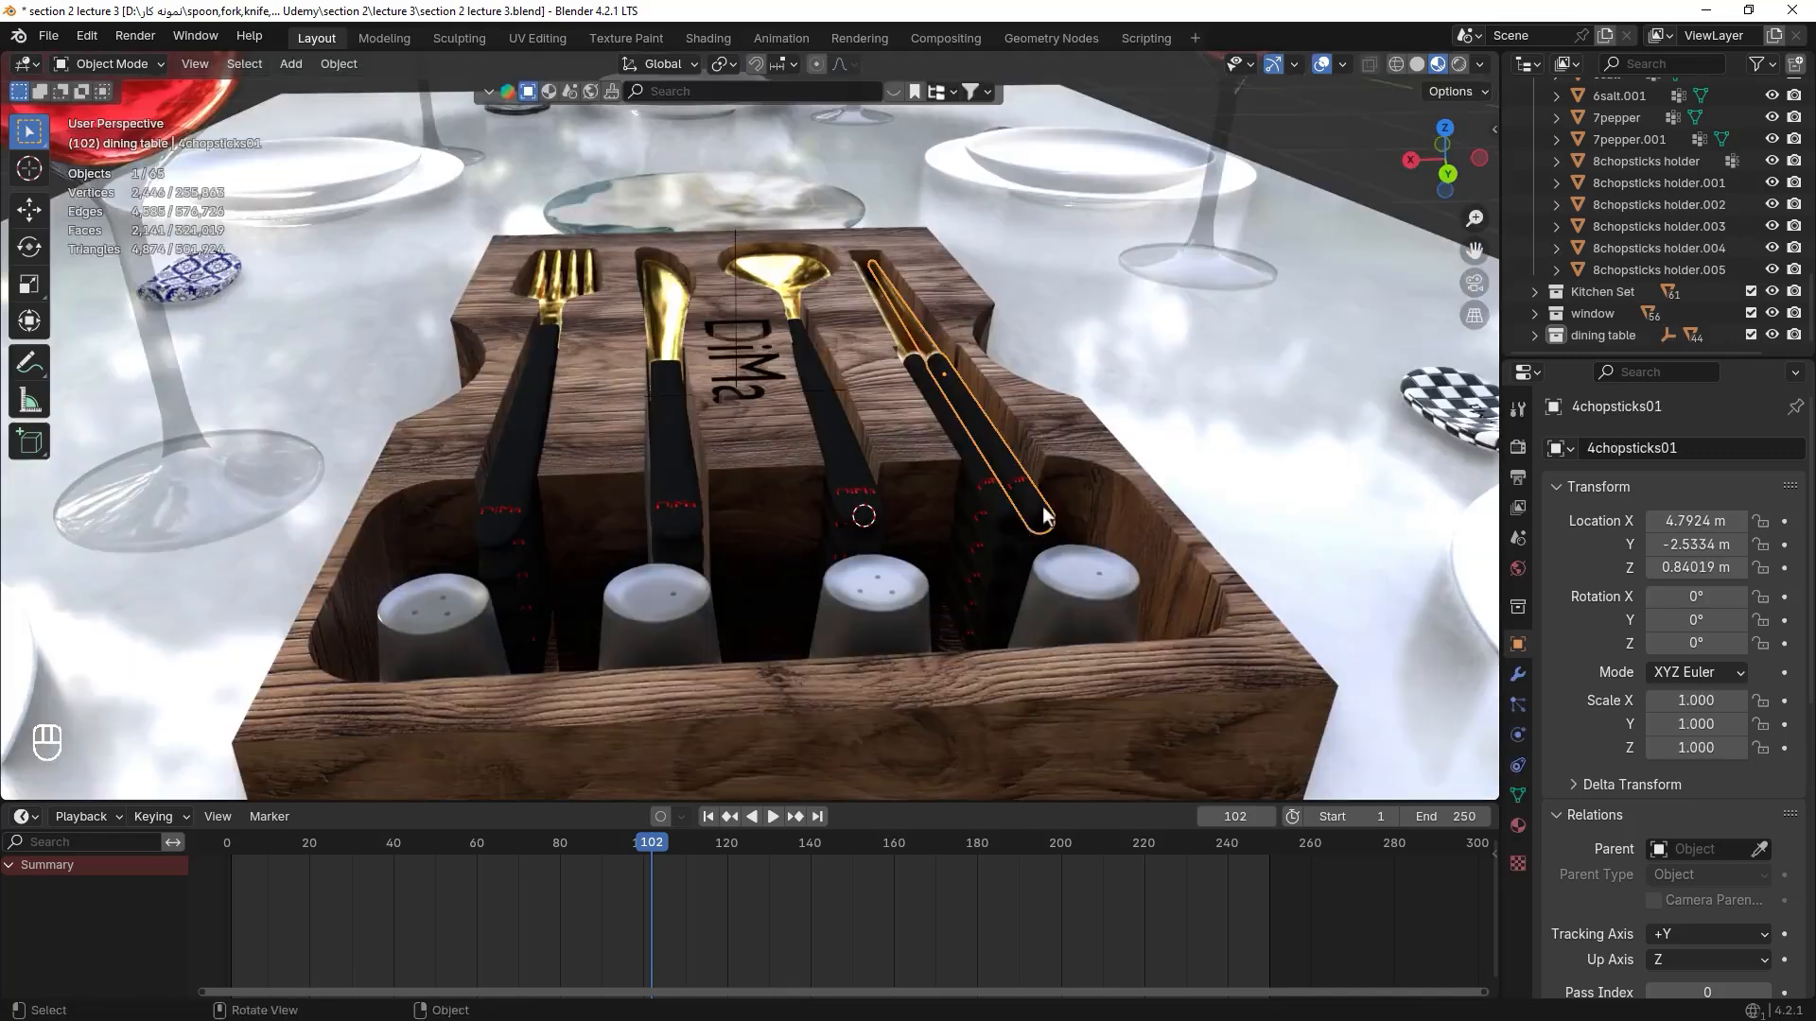
# - Select all the chopsticks stacked in the cutlery box together, undoing any wrong picks
pyautogui.keyDown('shift'); pyautogui.click(1039, 524); pyautogui.keyUp('shift')
pyautogui.moveTo(1038, 525); pyautogui.dragTo(858, 422, button='middle')
pyautogui.scroll(3, 859, 422)
pyautogui.keyDown('shift'); pyautogui.click(1068, 364); pyautogui.keyUp('shift')
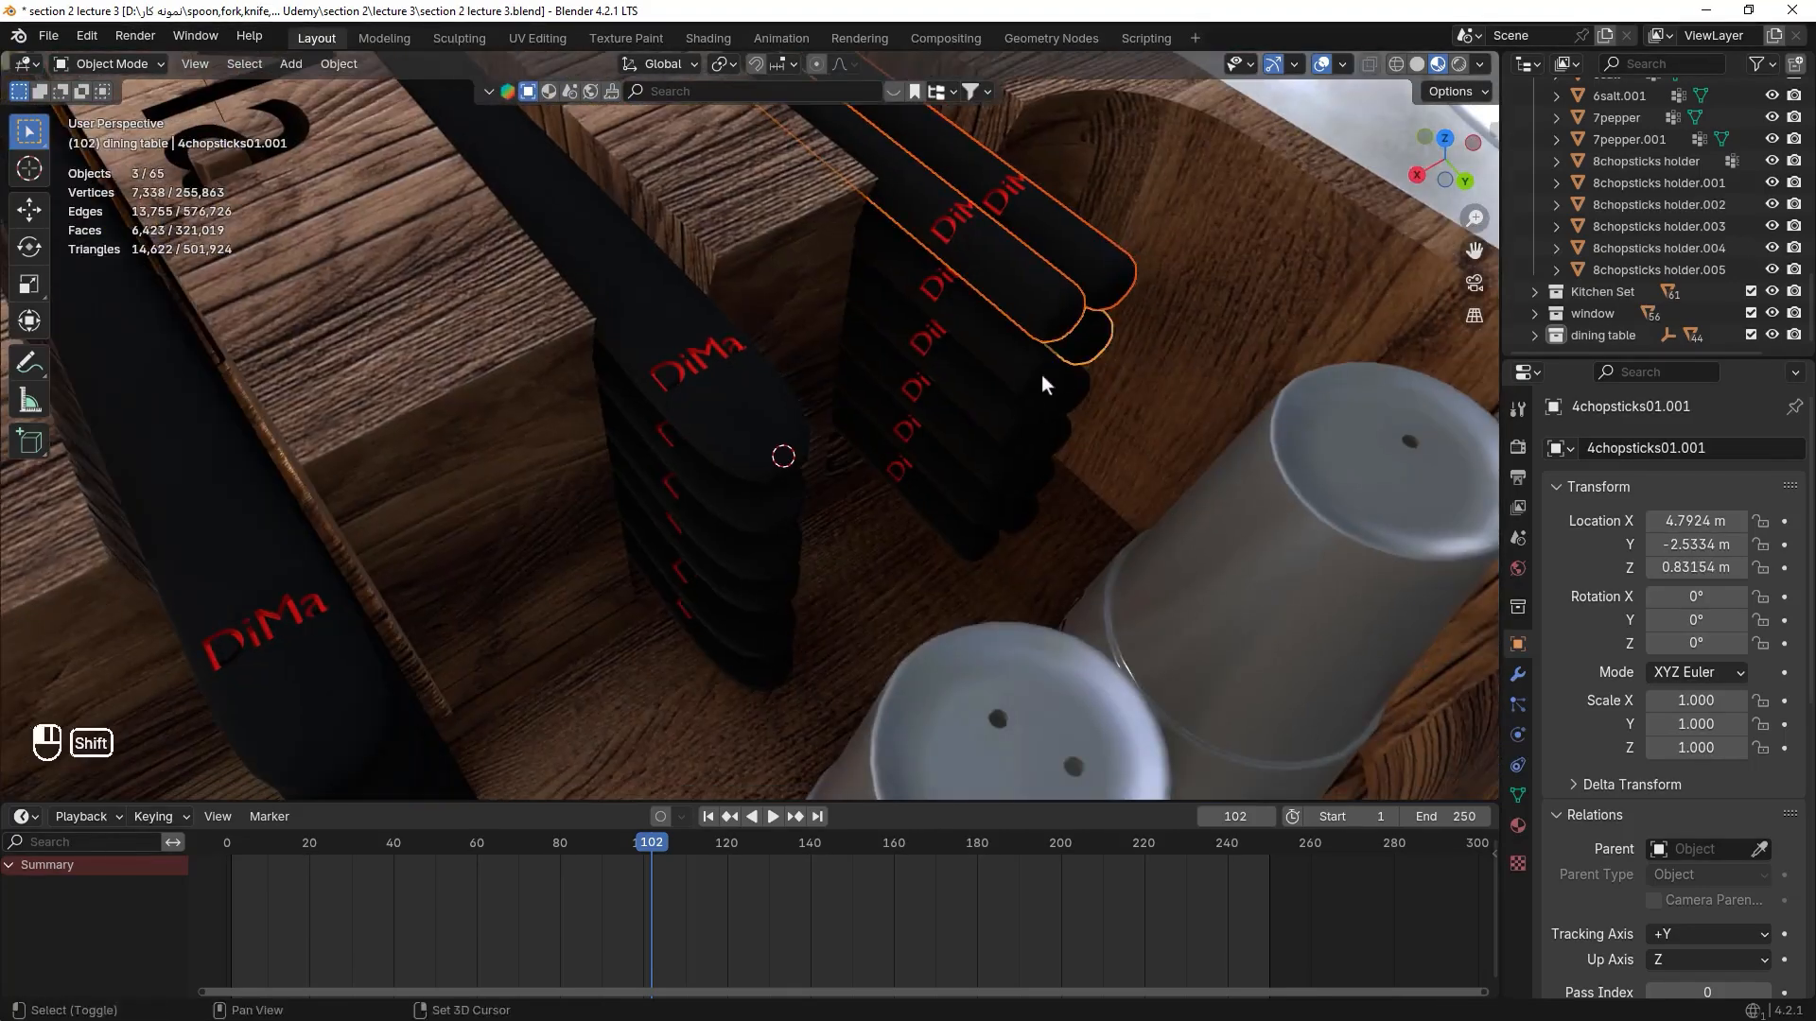
pyautogui.keyDown('shift'); pyautogui.click(1041, 375); pyautogui.keyUp('shift')
pyautogui.moveTo(1068, 473); pyautogui.dragTo(921, 300, button='middle')
pyautogui.hotkey('ctrl', 'z')
pyautogui.hotkey('ctrl', 'z')
pyautogui.keyDown('shift'); pyautogui.click(921, 299); pyautogui.keyUp('shift')
pyautogui.keyDown('shift'); pyautogui.click(940, 413); pyautogui.keyUp('shift')
pyautogui.keyDown('shift'); pyautogui.click(941, 441); pyautogui.keyUp('shift')
pyautogui.keyDown('shift'); pyautogui.click(904, 454); pyautogui.keyUp('shift')
pyautogui.keyDown('shift'); pyautogui.click(832, 346); pyautogui.keyUp('shift')
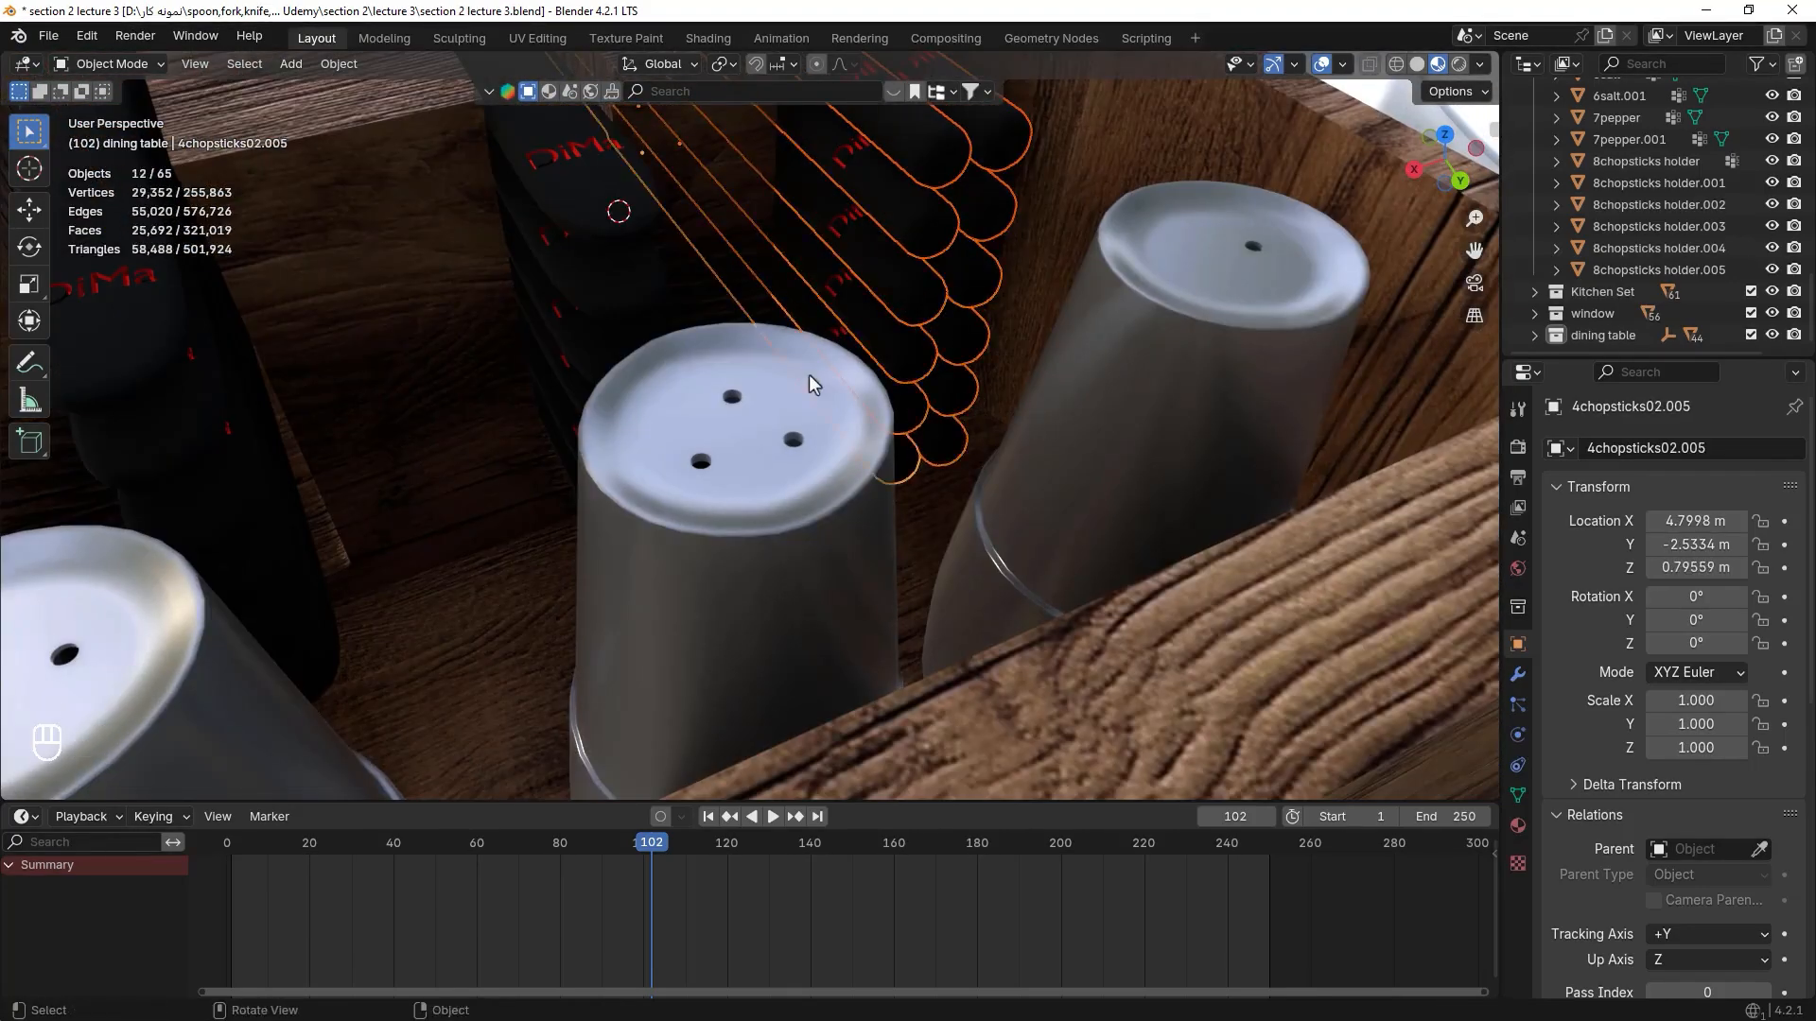
# - Add the stacked spoons in the cutlery box to the selection
pyautogui.moveTo(810, 376); pyautogui.dragTo(747, 322, button='middle')
pyautogui.keyDown('shift'); pyautogui.click(716, 285); pyautogui.keyUp('shift')
pyautogui.keyDown('shift'); pyautogui.click(720, 355); pyautogui.keyUp('shift')
pyautogui.keyDown('shift'); pyautogui.click(720, 416); pyautogui.keyUp('shift')
# - Add all the knives stacked in the cutlery box to the selection
pyautogui.keyDown('shift'); pyautogui.moveTo(697, 538); pyautogui.dragTo(1115, 399, button='middle'); pyautogui.keyUp('shift')
pyautogui.keyDown('shift'); pyautogui.click(811, 294); pyautogui.keyUp('shift')
pyautogui.keyDown('shift'); pyautogui.click(812, 397); pyautogui.keyUp('shift')
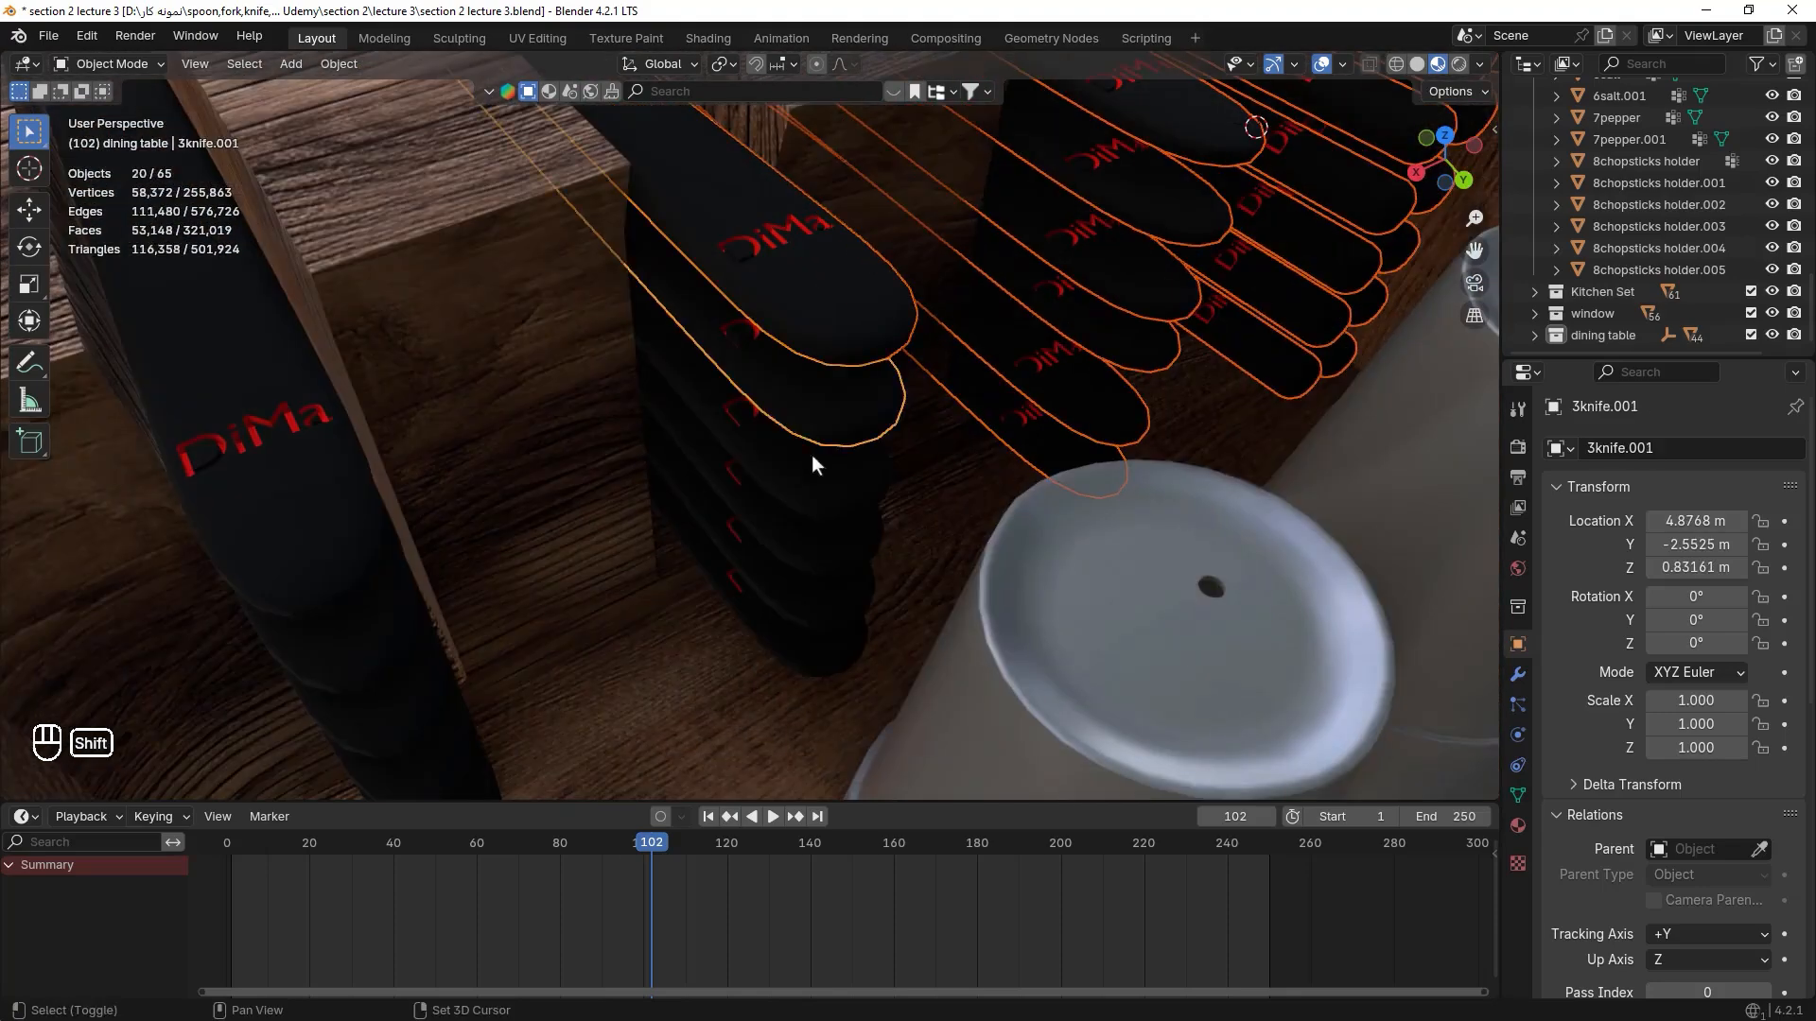
pyautogui.keyDown('shift'); pyautogui.click(814, 468); pyautogui.keyUp('shift')
pyautogui.keyDown('shift'); pyautogui.click(814, 536); pyautogui.keyUp('shift')
pyautogui.keyDown('shift'); pyautogui.click(812, 597); pyautogui.keyUp('shift')
pyautogui.keyDown('shift'); pyautogui.click(813, 635); pyautogui.keyUp('shift')
# - Add all the forks stacked in the cutlery box to the selection
pyautogui.keyDown('shift'); pyautogui.moveTo(813, 636); pyautogui.dragTo(1087, 502, button='middle'); pyautogui.keyUp('shift')
pyautogui.keyDown('shift'); pyautogui.click(723, 469); pyautogui.keyUp('shift')
pyautogui.keyDown('shift'); pyautogui.click(719, 539); pyautogui.keyUp('shift')
pyautogui.keyDown('shift'); pyautogui.click(714, 606); pyautogui.keyUp('shift')
pyautogui.keyDown('shift'); pyautogui.click(708, 660); pyautogui.keyUp('shift')
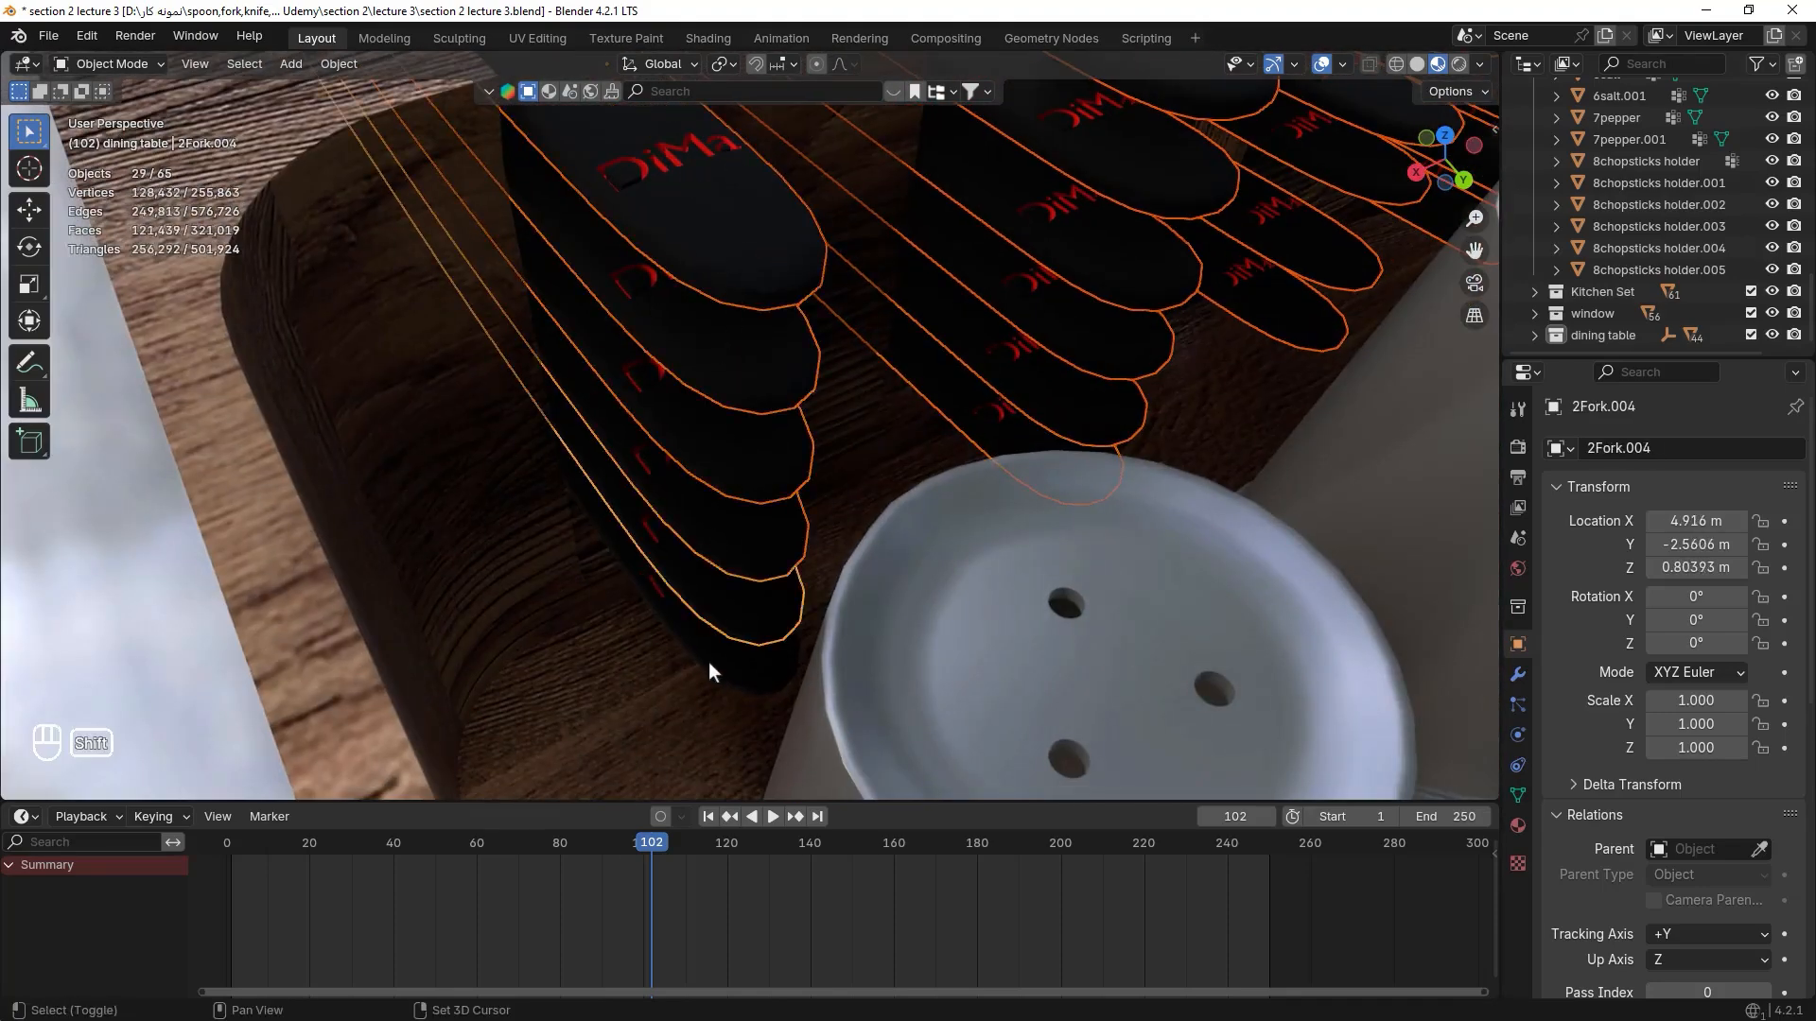
# - Add the four salt and pepper shakers to the selection, with the empty picked last as the active object
pyautogui.scroll(-4, 707, 663)
pyautogui.keyDown('shift'); pyautogui.click(795, 599); pyautogui.keyUp('shift')
pyautogui.keyDown('shift'); pyautogui.moveTo(754, 592); pyautogui.dragTo(152, 756, button='middle'); pyautogui.keyUp('shift')
pyautogui.keyDown('shift'); pyautogui.click(681, 512); pyautogui.keyUp('shift')
pyautogui.scroll(-2, 710, 404)
pyautogui.keyDown('shift'); pyautogui.moveTo(652, 254); pyautogui.dragTo(798, 429, button='middle'); pyautogui.keyUp('shift')
pyautogui.keyDown('shift'); pyautogui.click(799, 430); pyautogui.keyUp('shift')
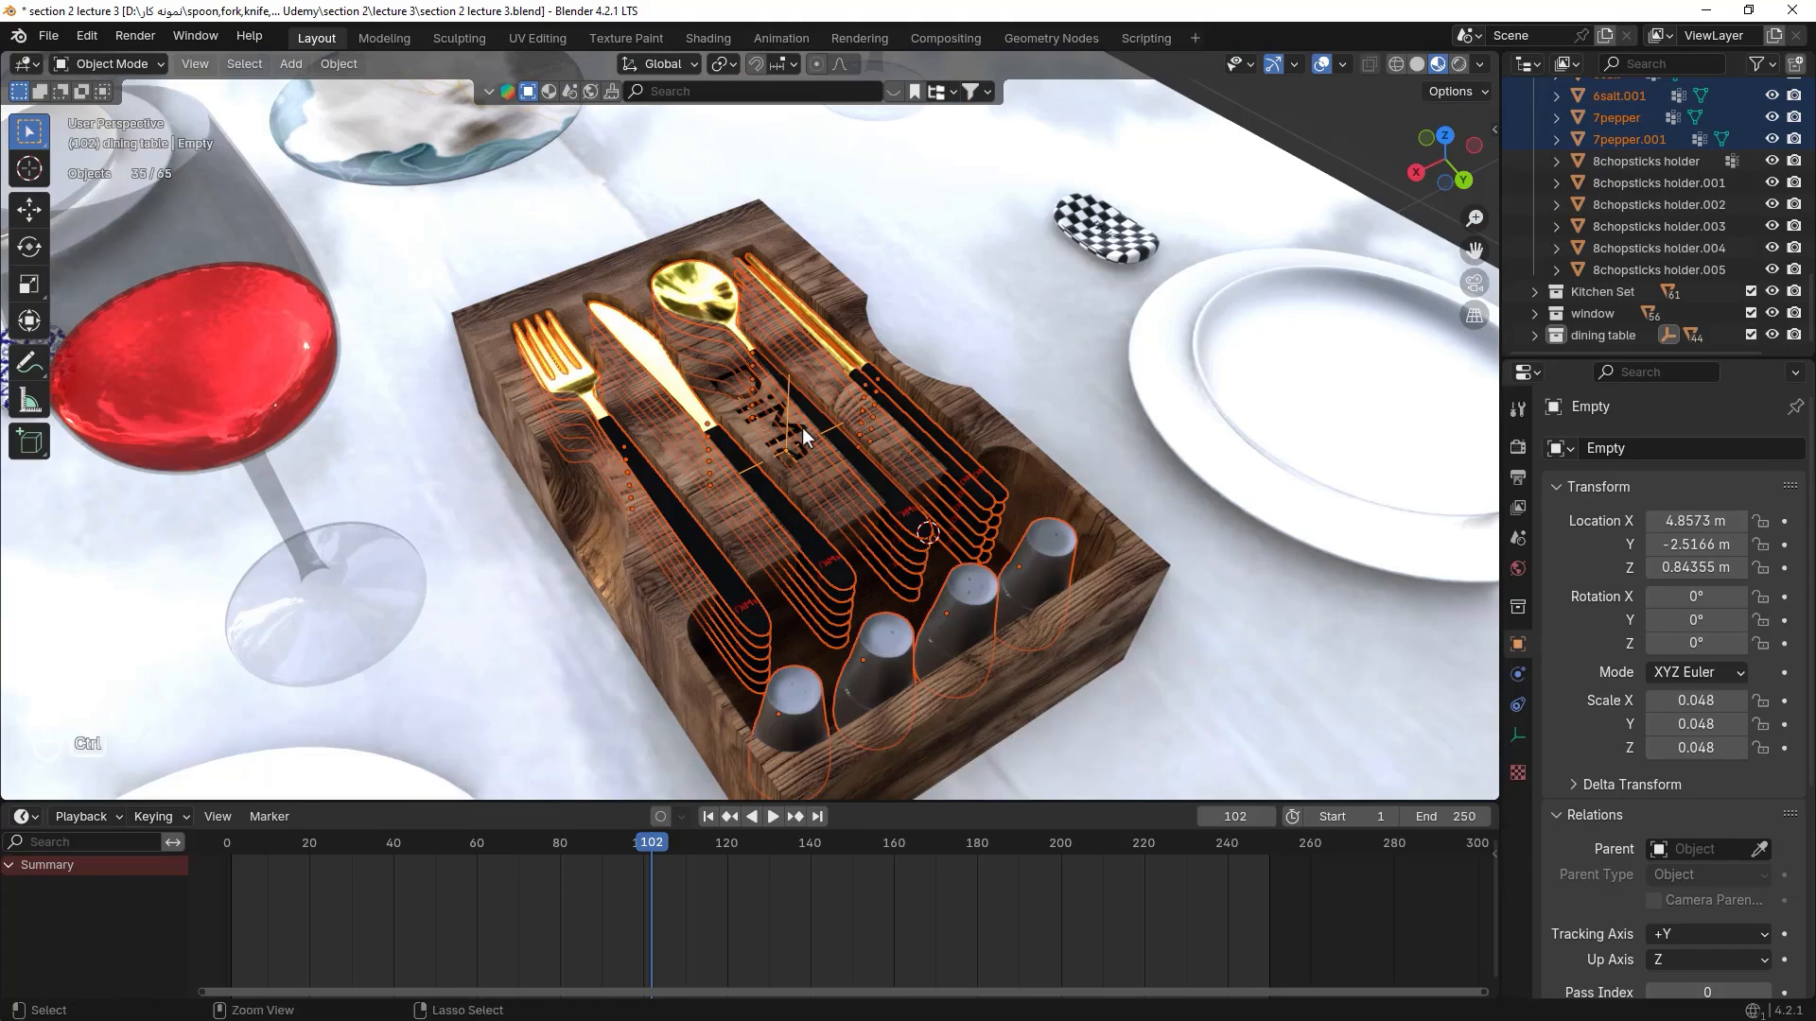
# - Parent the selected cutlery and shakers to the empty using the Object parent type
pyautogui.hotkey('ctrl', 'p')
pyautogui.rightClick(935, 397)
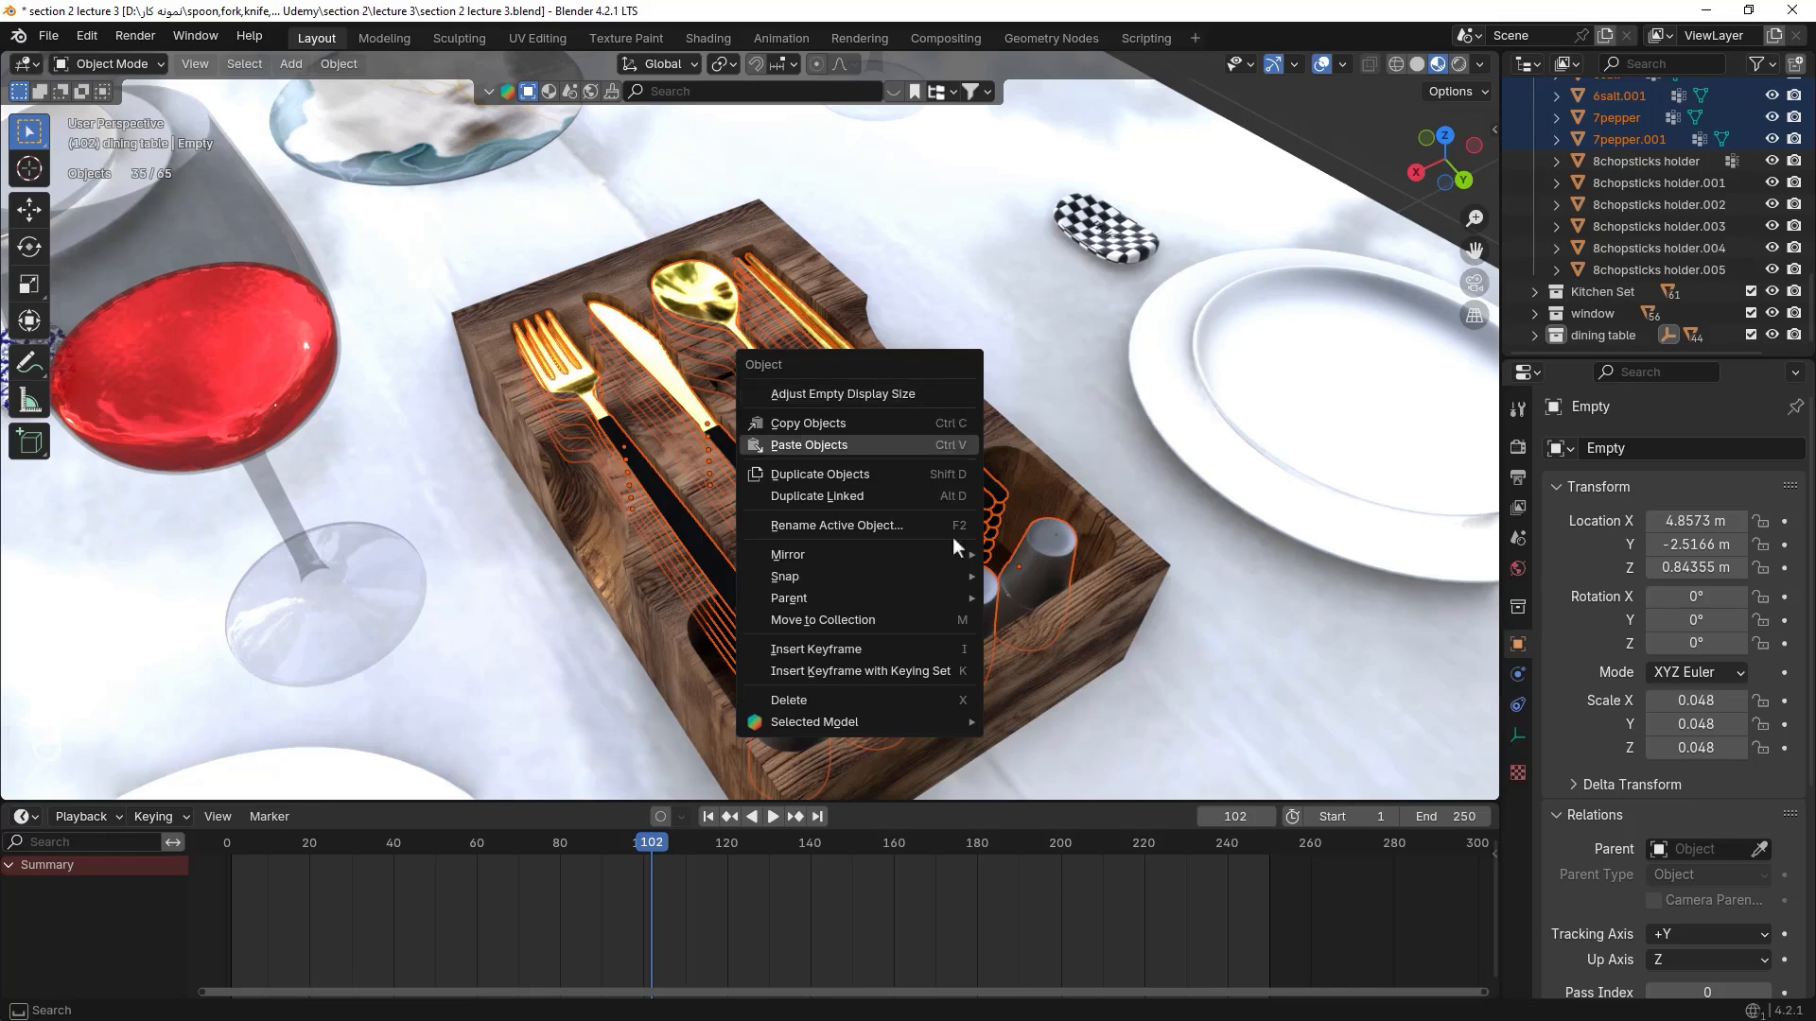
pyautogui.rightClick(1064, 275)
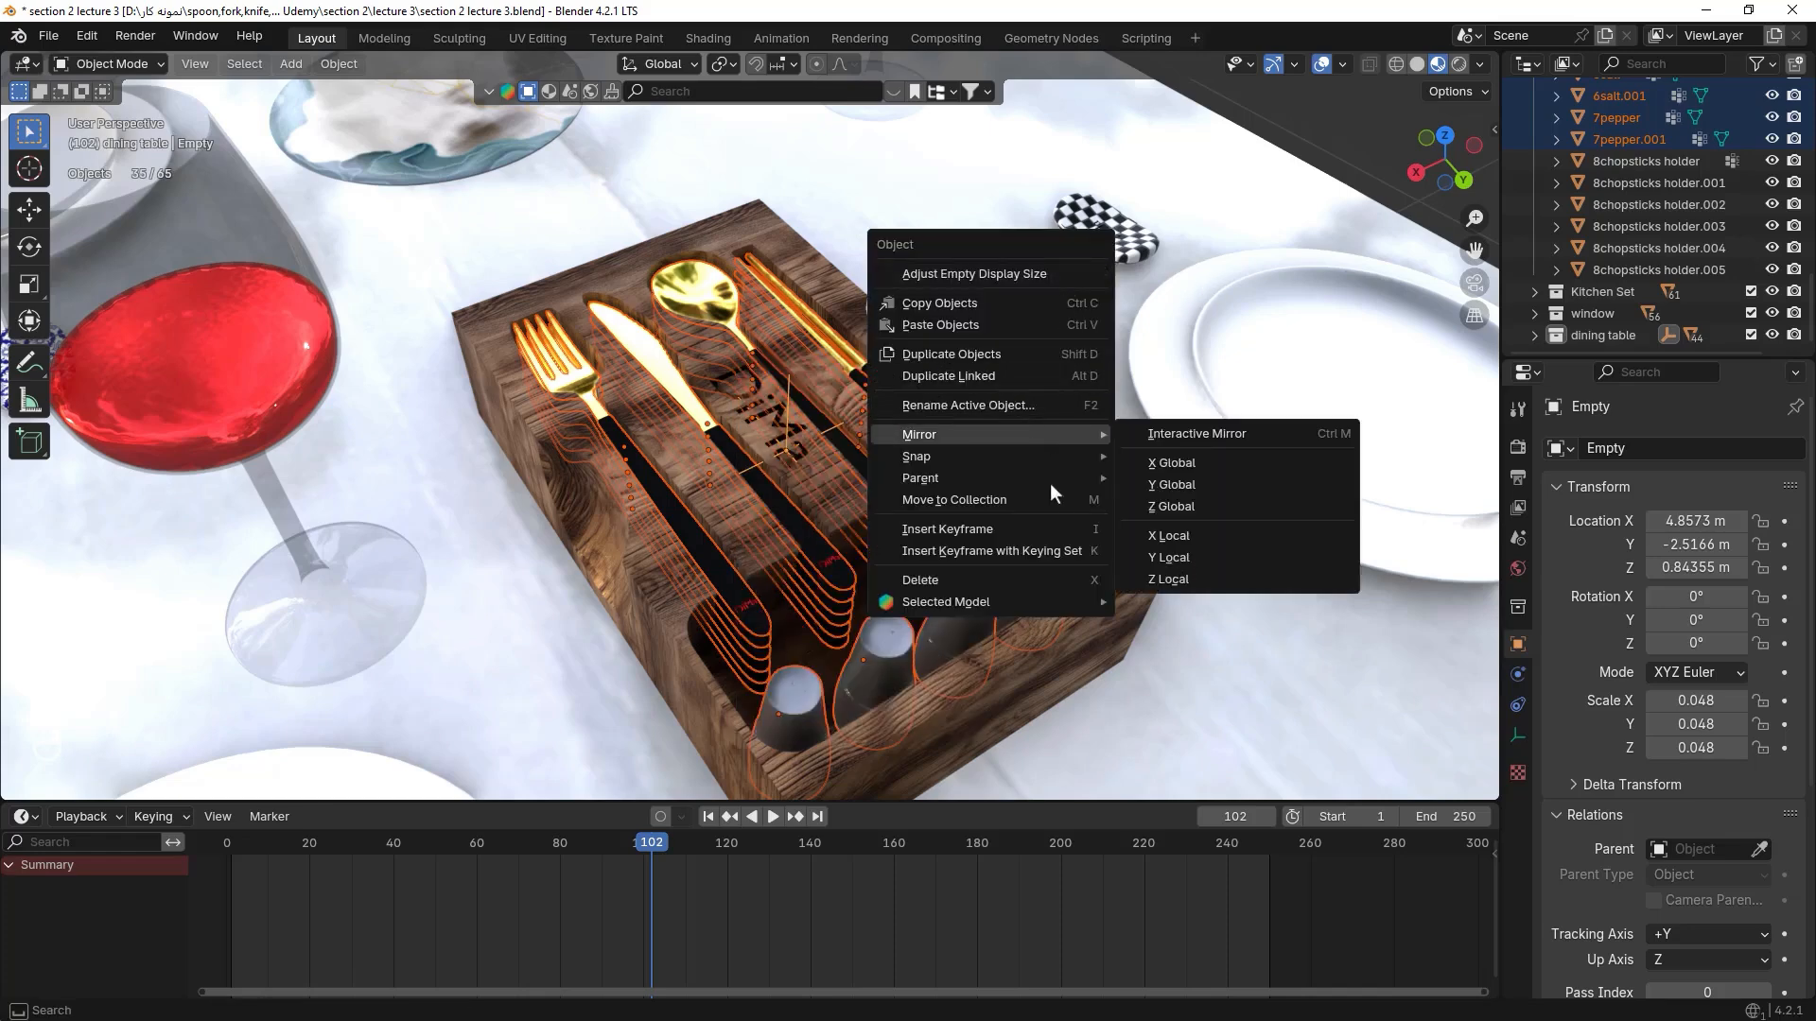
pyautogui.moveTo(946, 478)
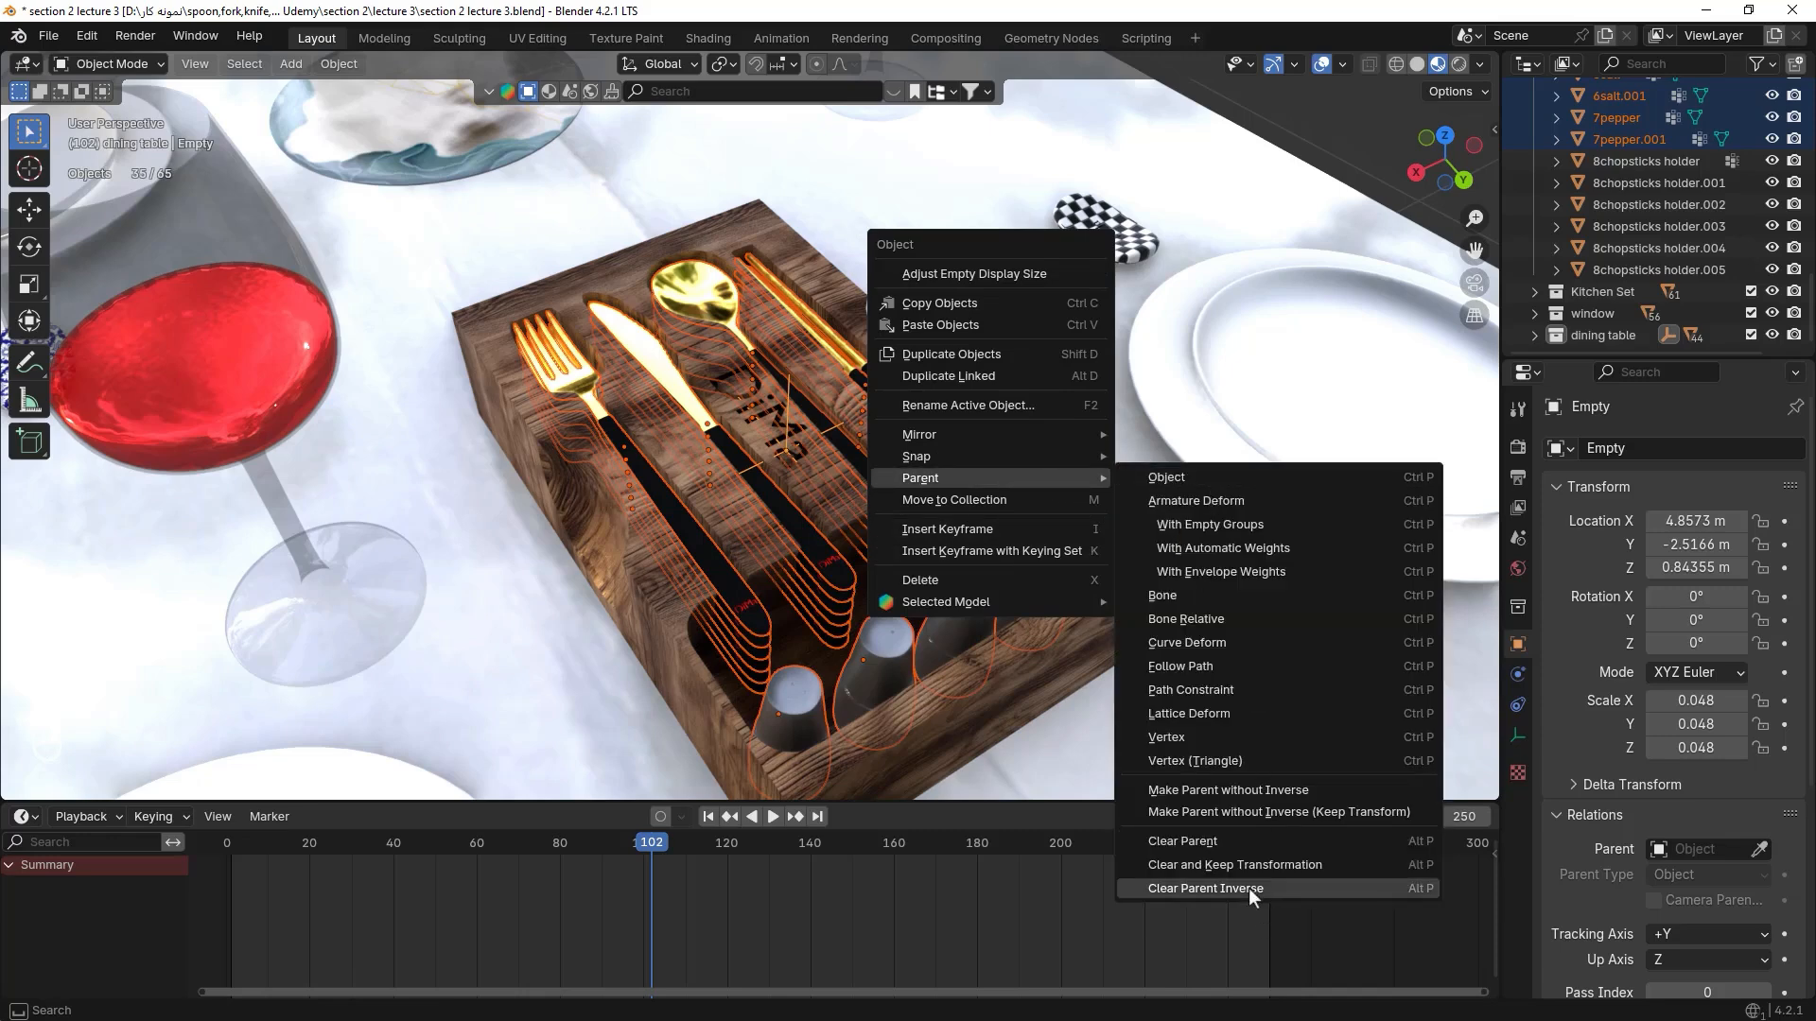
pyautogui.click(1213, 477)
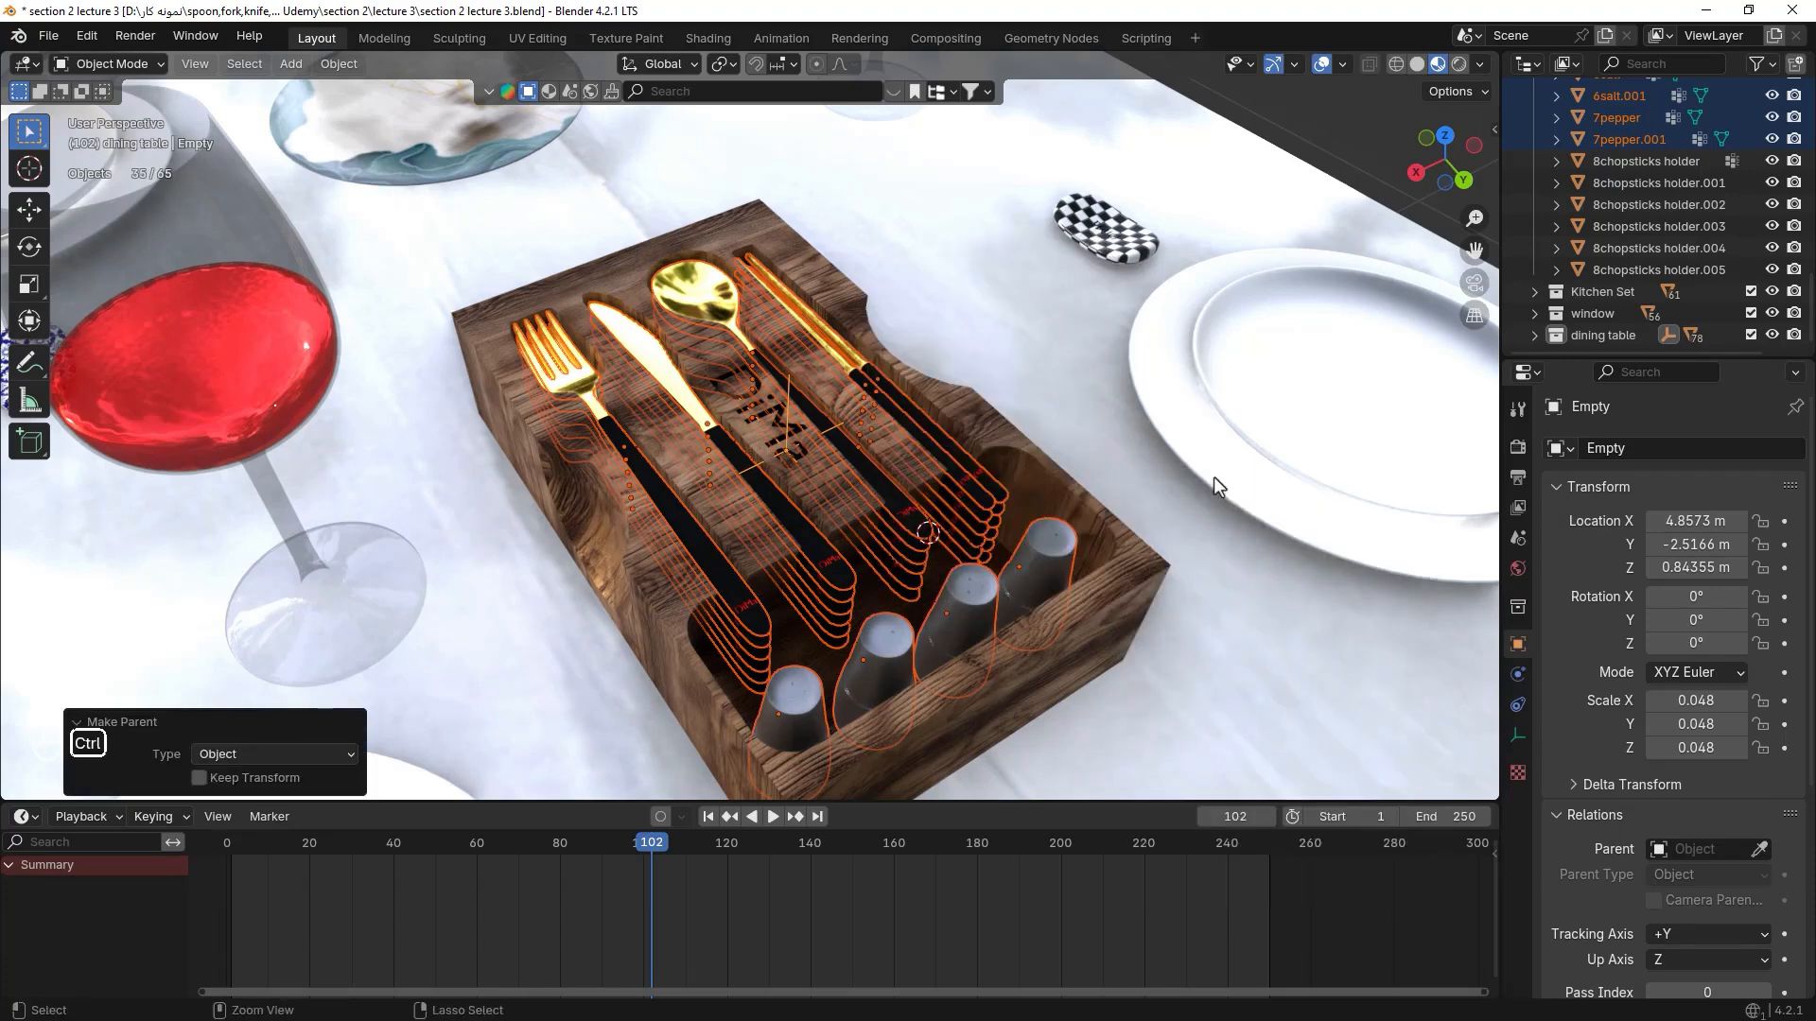
pyautogui.hotkey('ctrl', 'p')
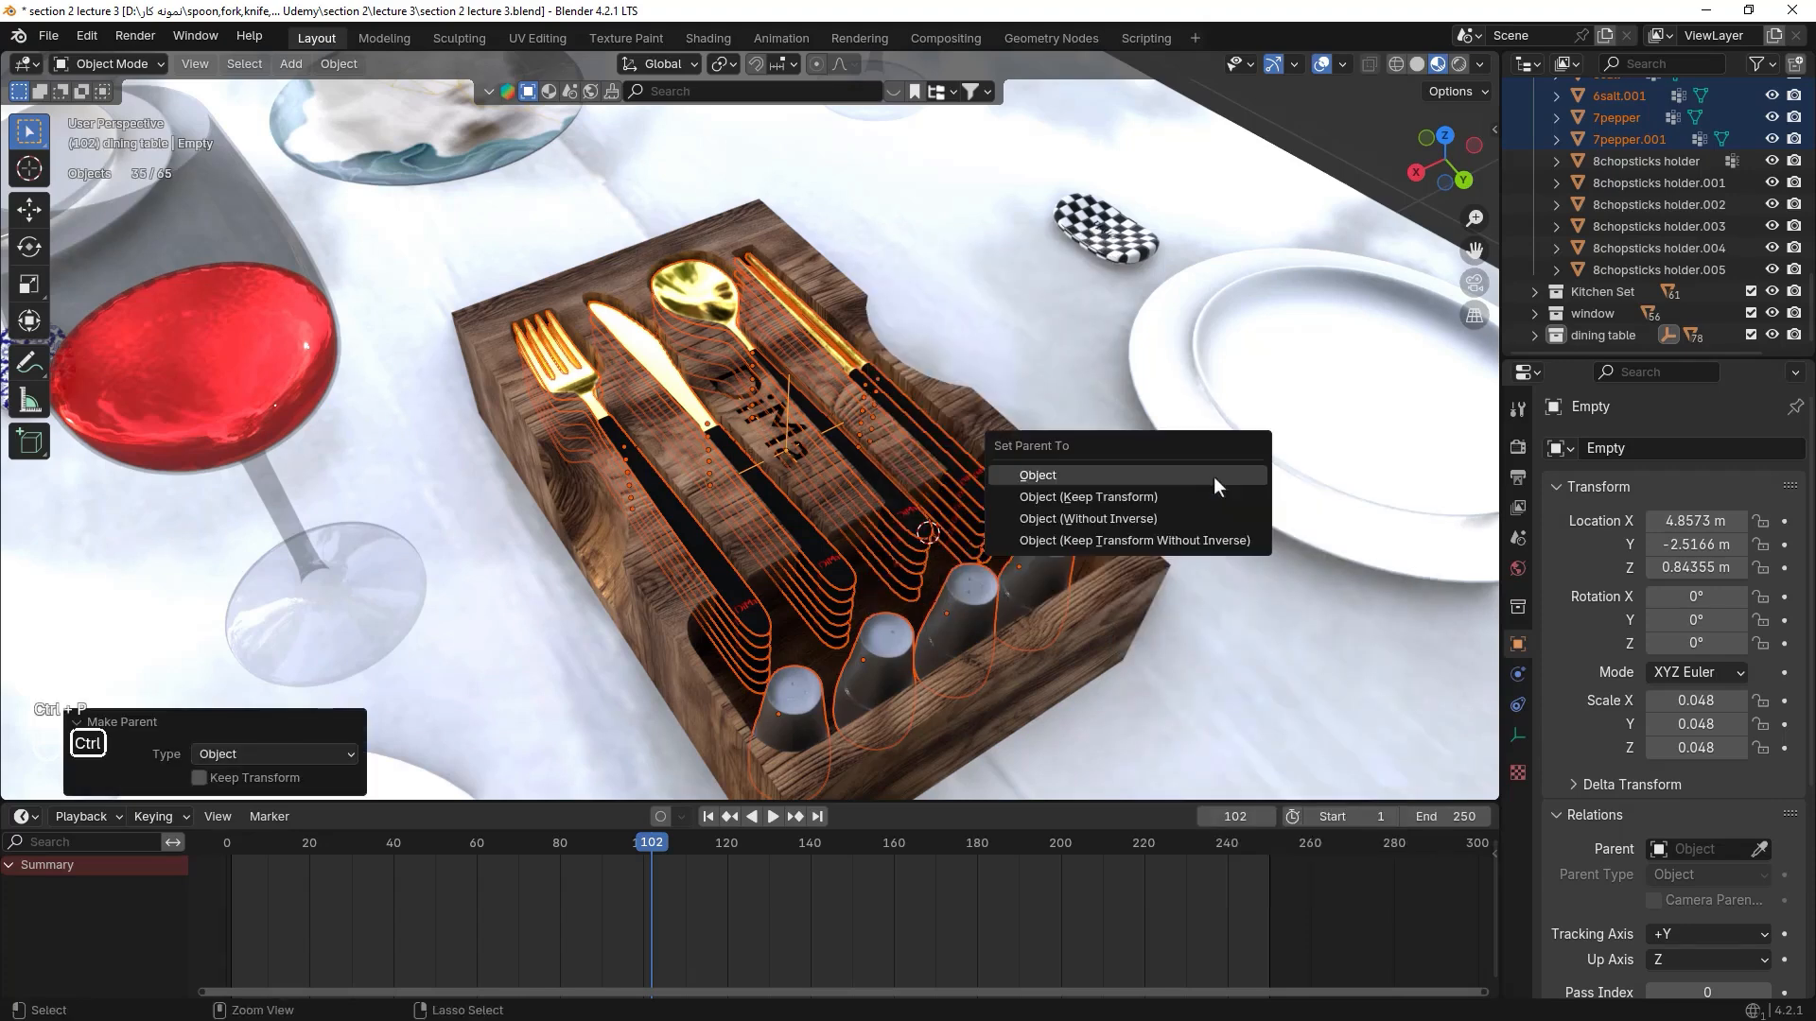
pyautogui.click(1071, 477)
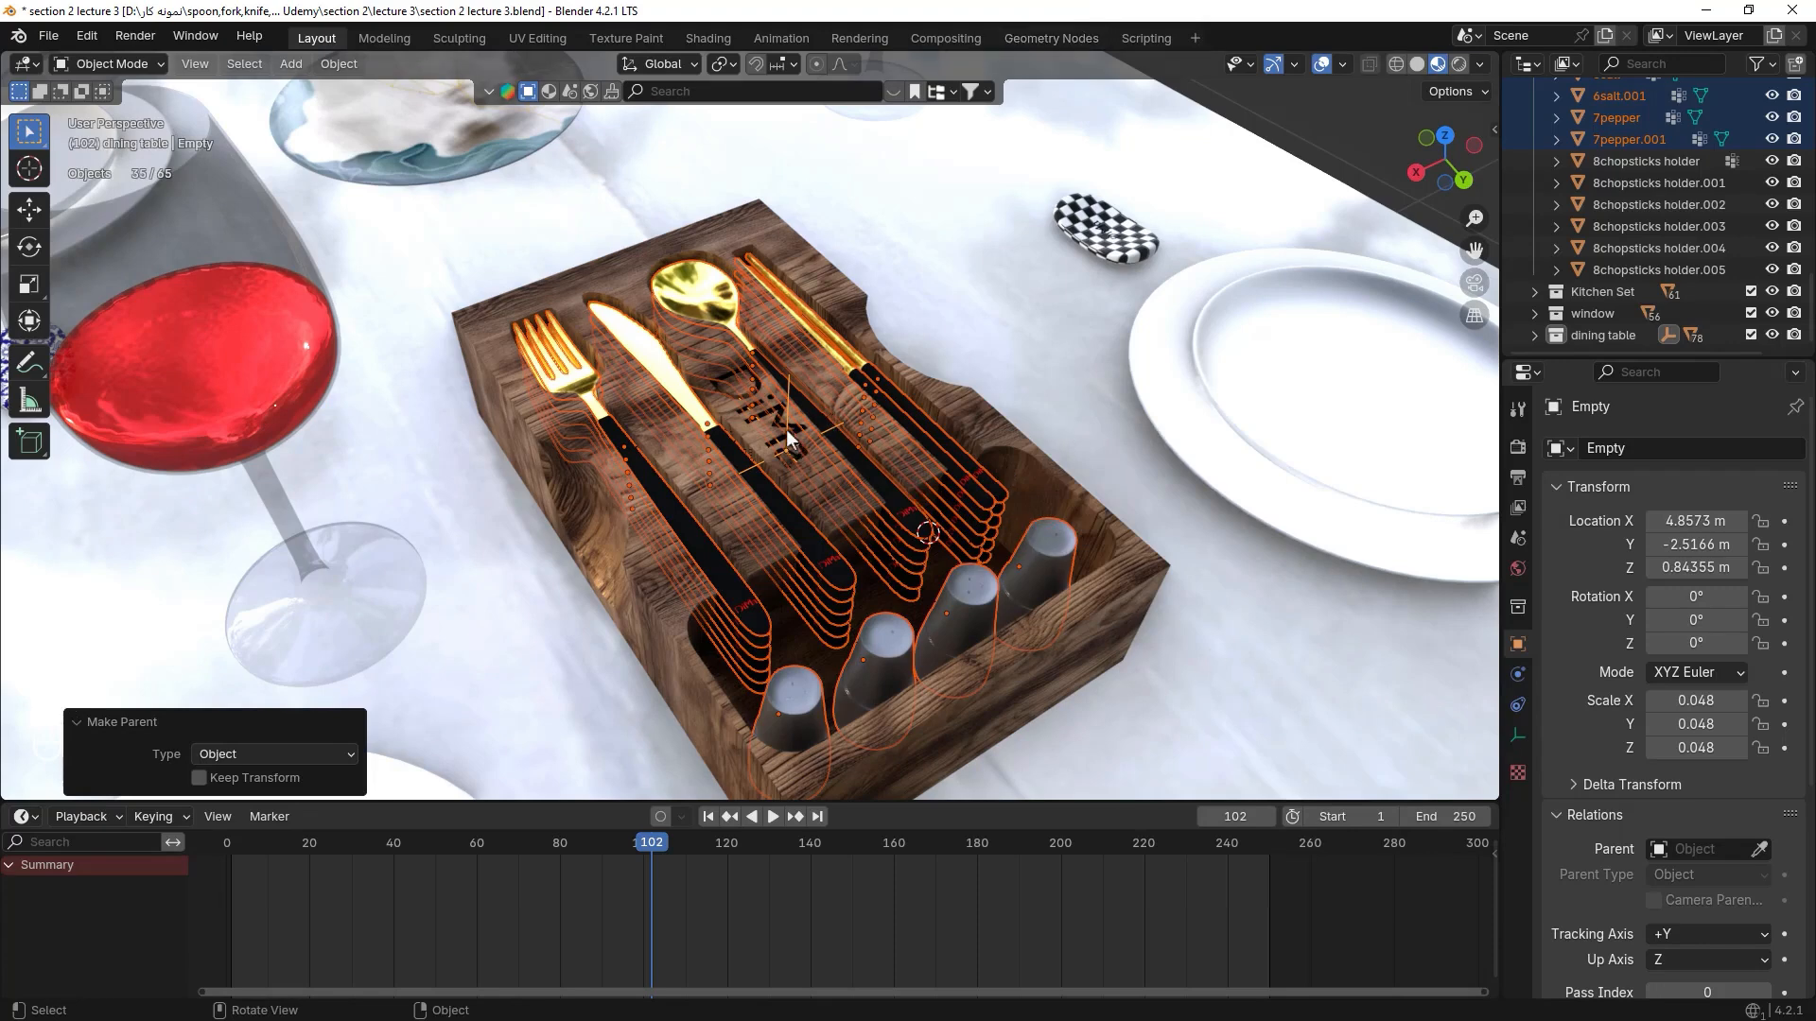
# - Move the empty with its children from the dining table collection into the collection named Collection
pyautogui.scroll(5, 1578, 258)
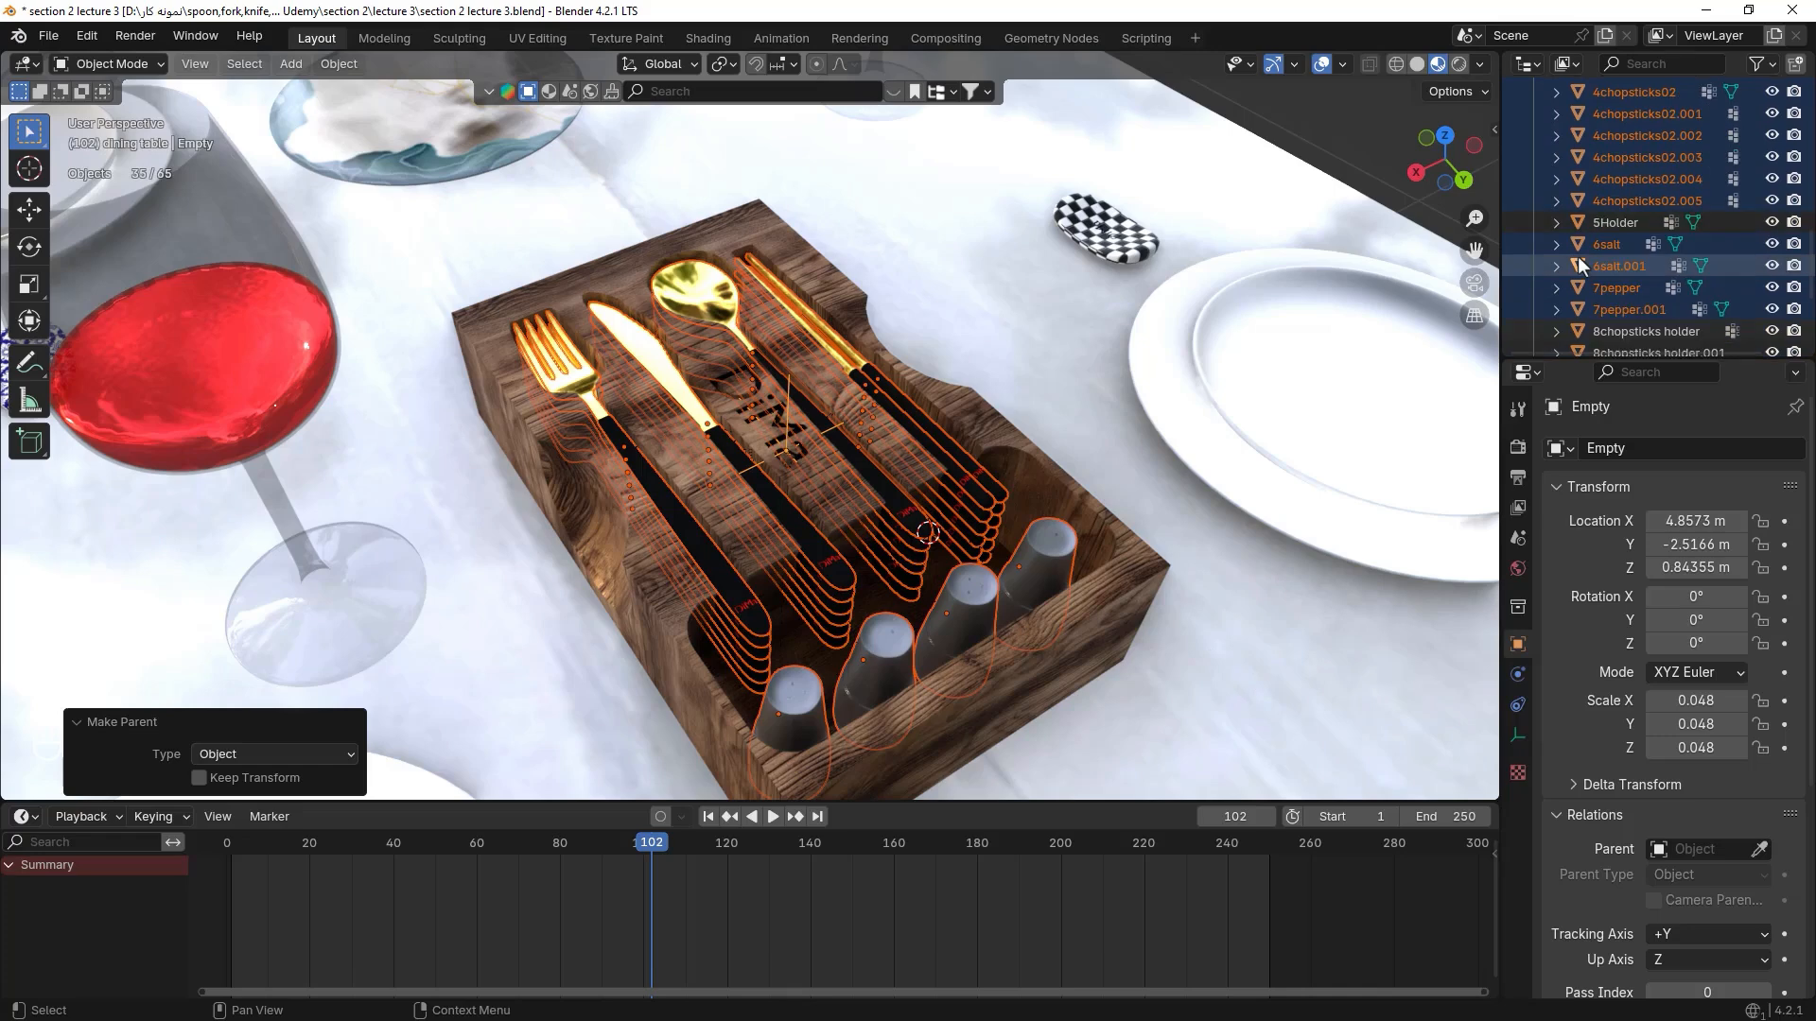
pyautogui.scroll(-5, 1577, 258)
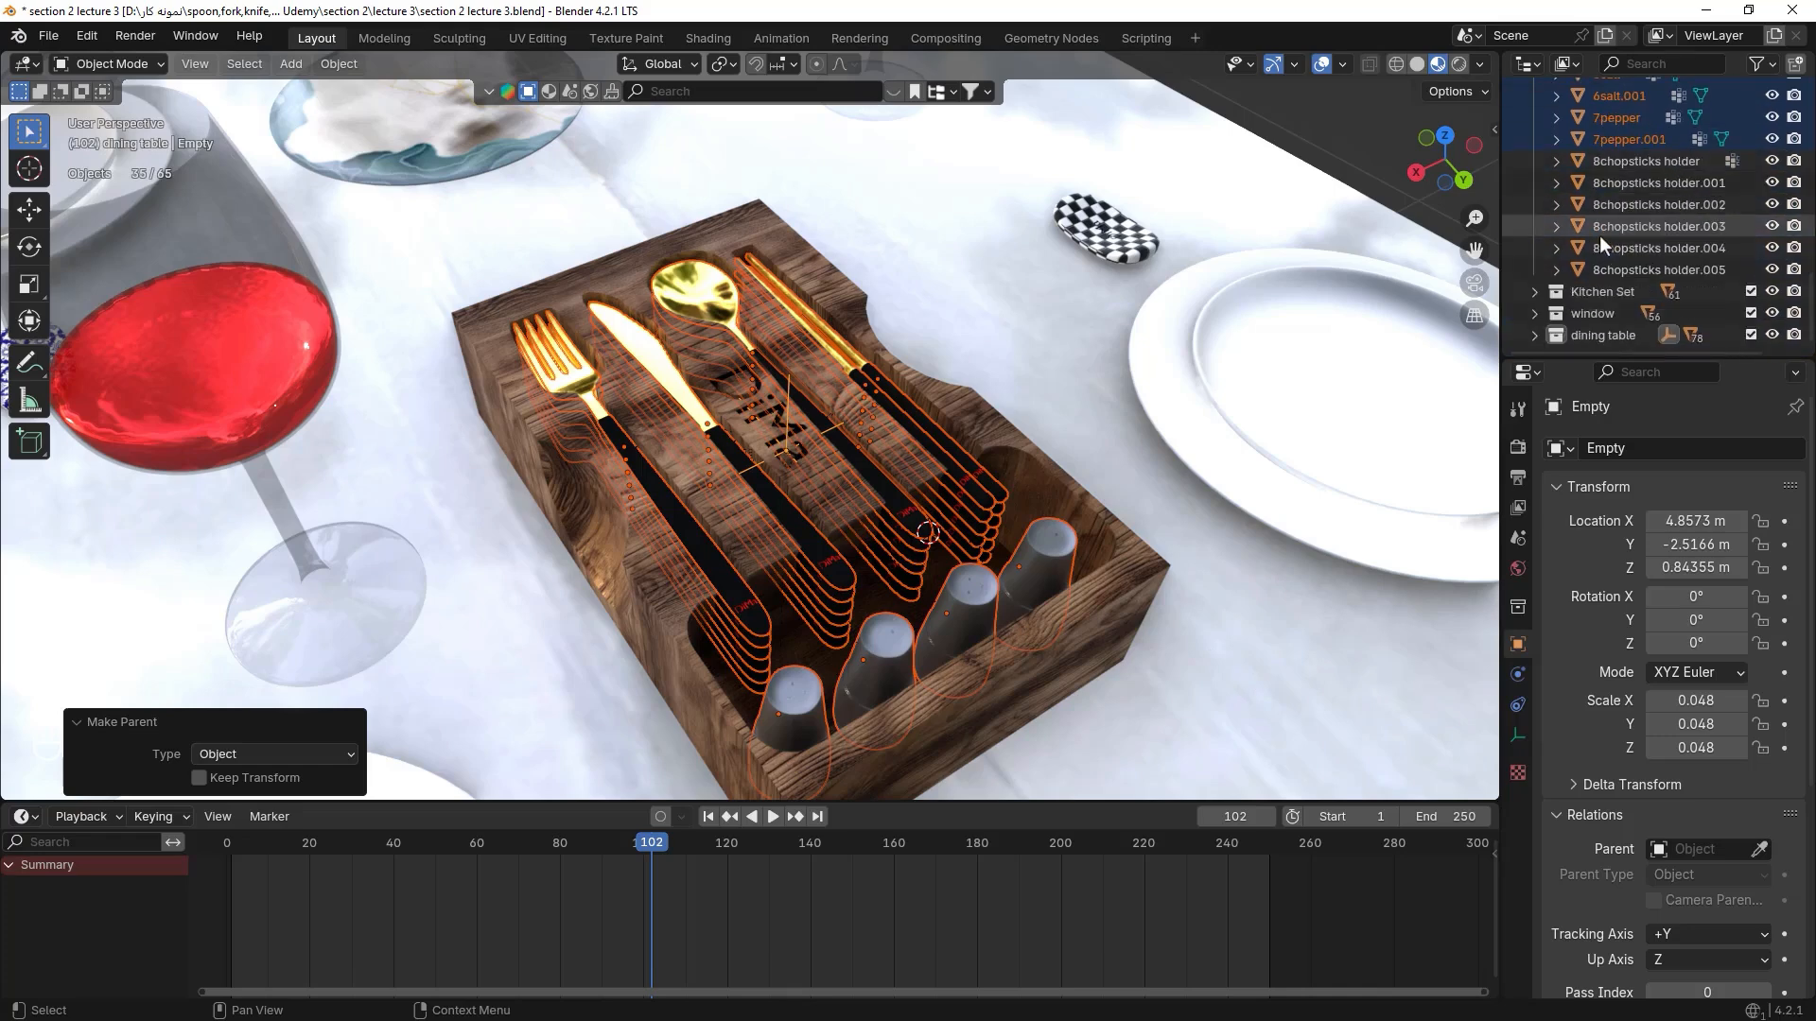
pyautogui.click(1534, 335)
pyautogui.scroll(-5, 1568, 302)
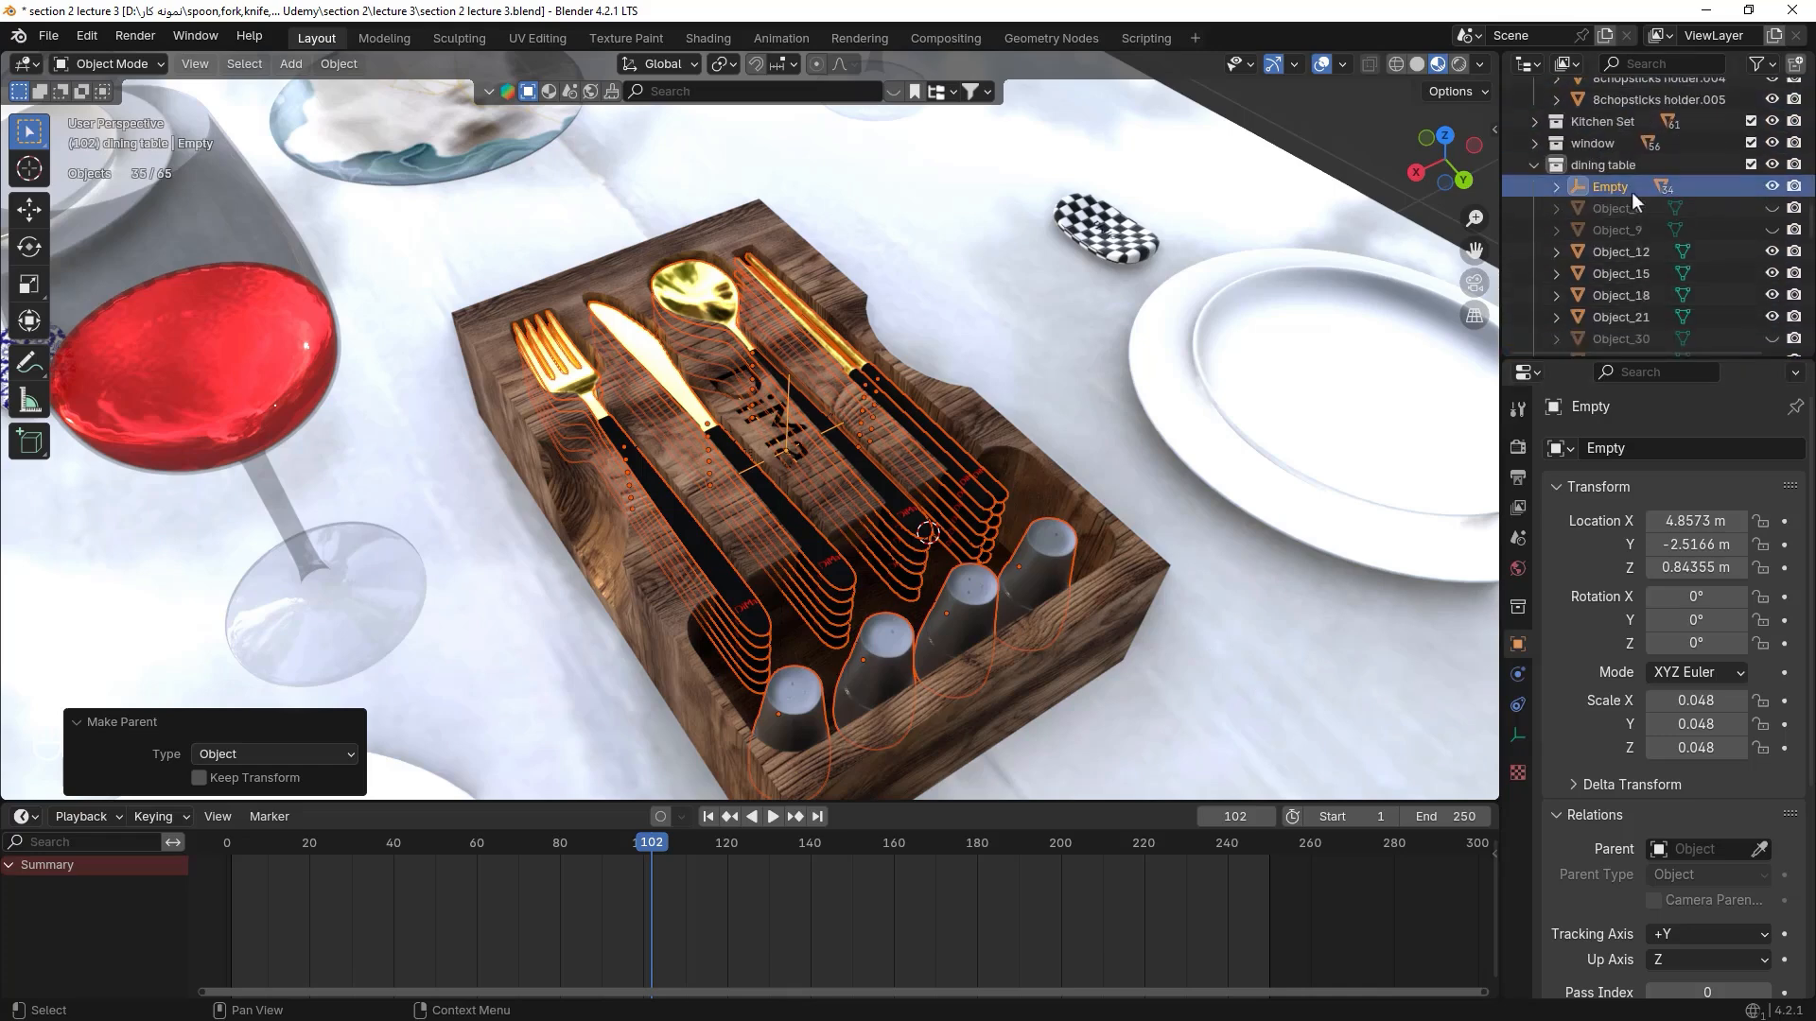
pyautogui.moveTo(1605, 187); pyautogui.dragTo(1615, 103)
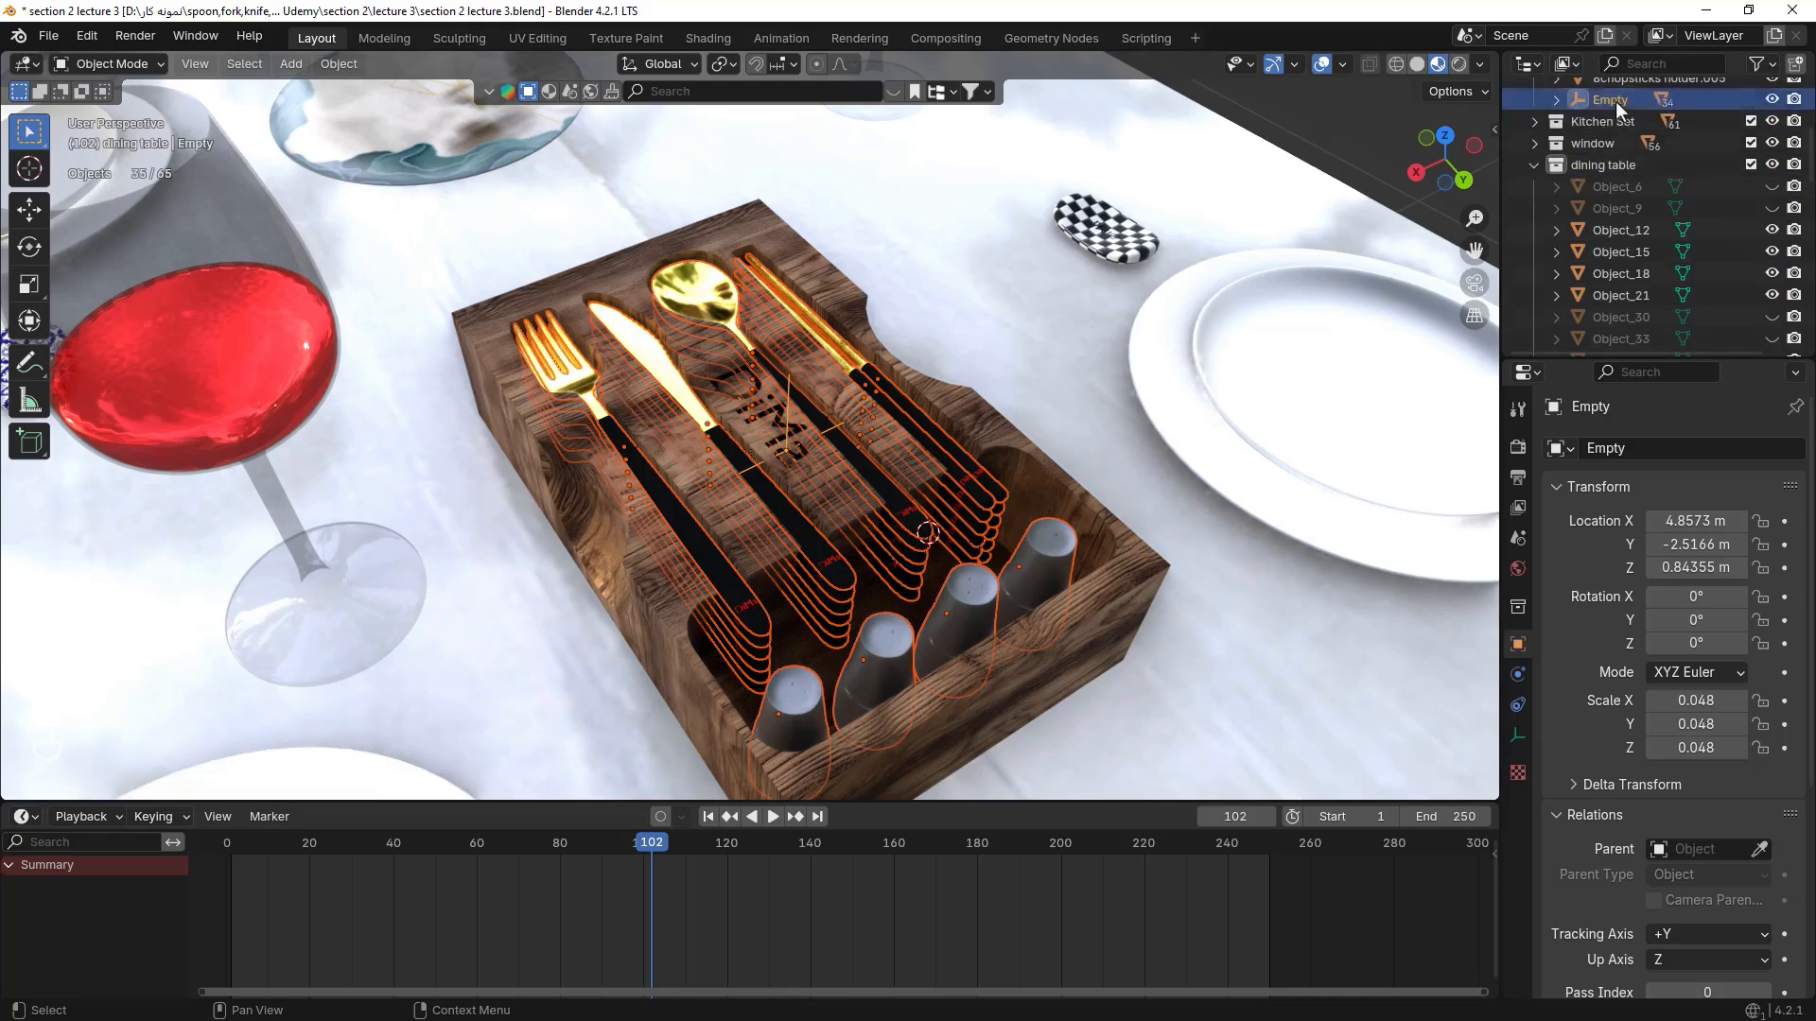
# - Review the objects parented under the empty, and leave only the empty selected with its children expanded
pyautogui.scroll(5, 1628, 228)
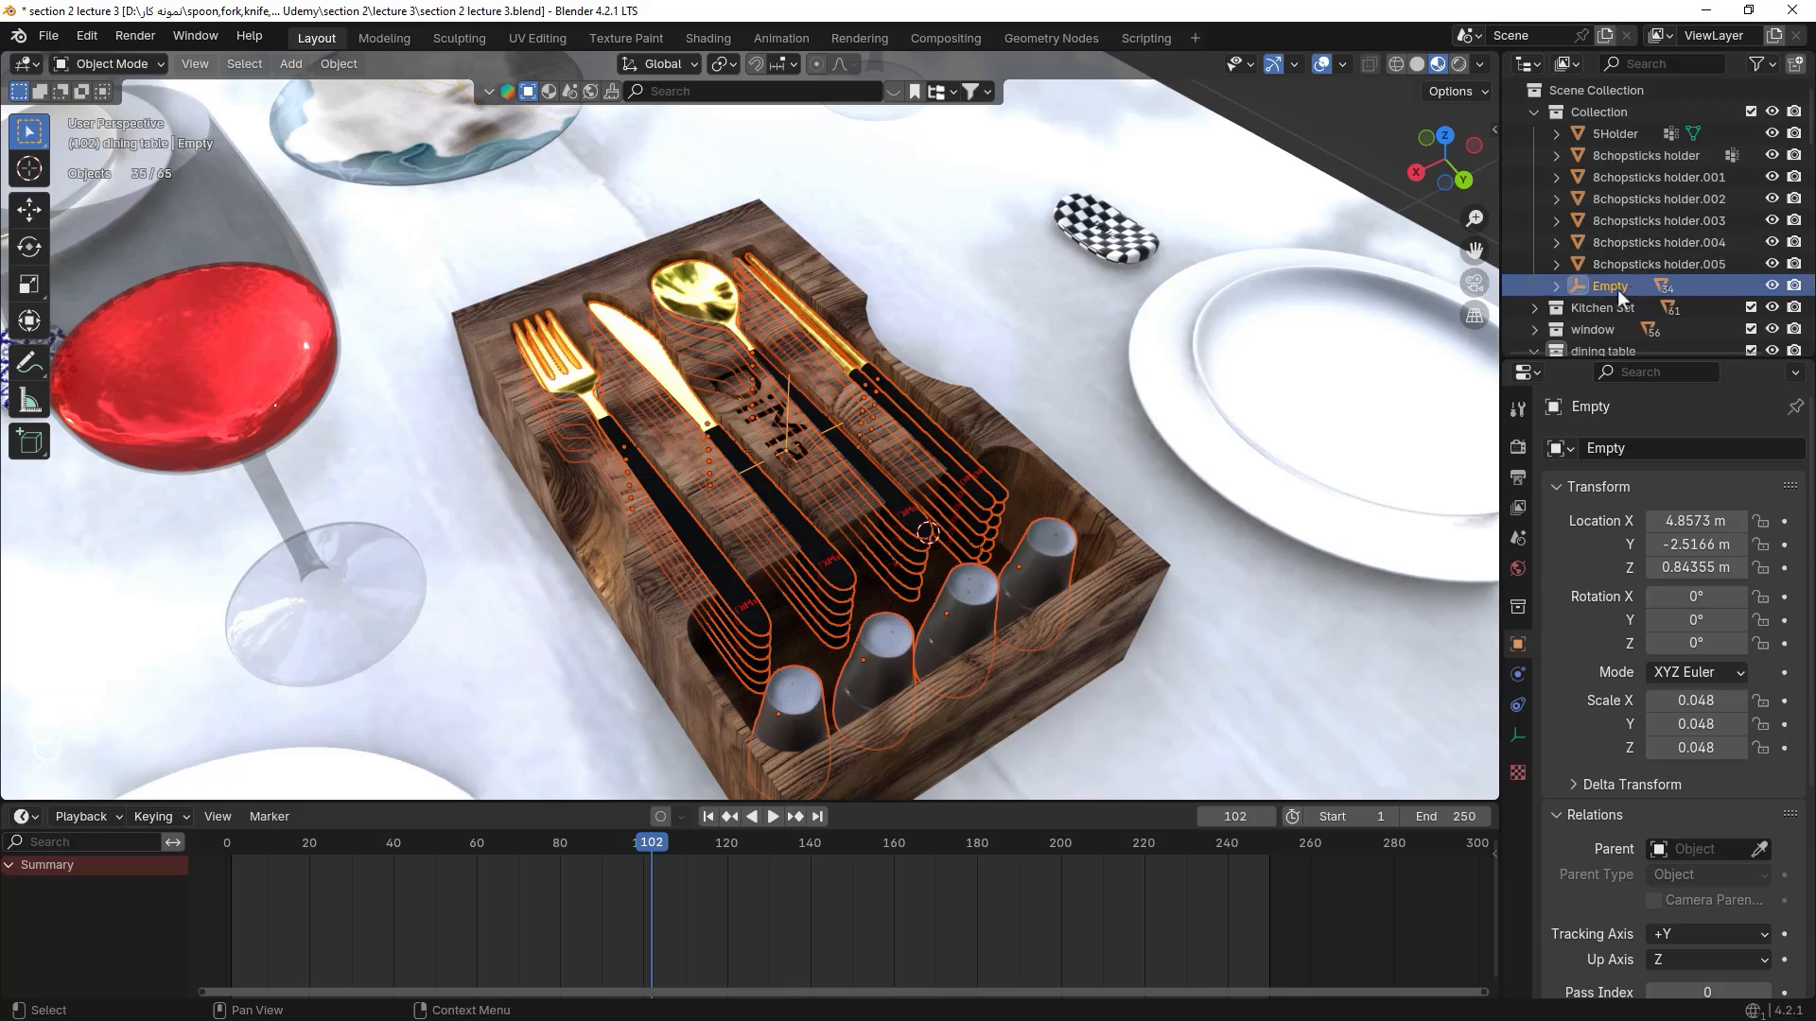
pyautogui.click(1556, 286)
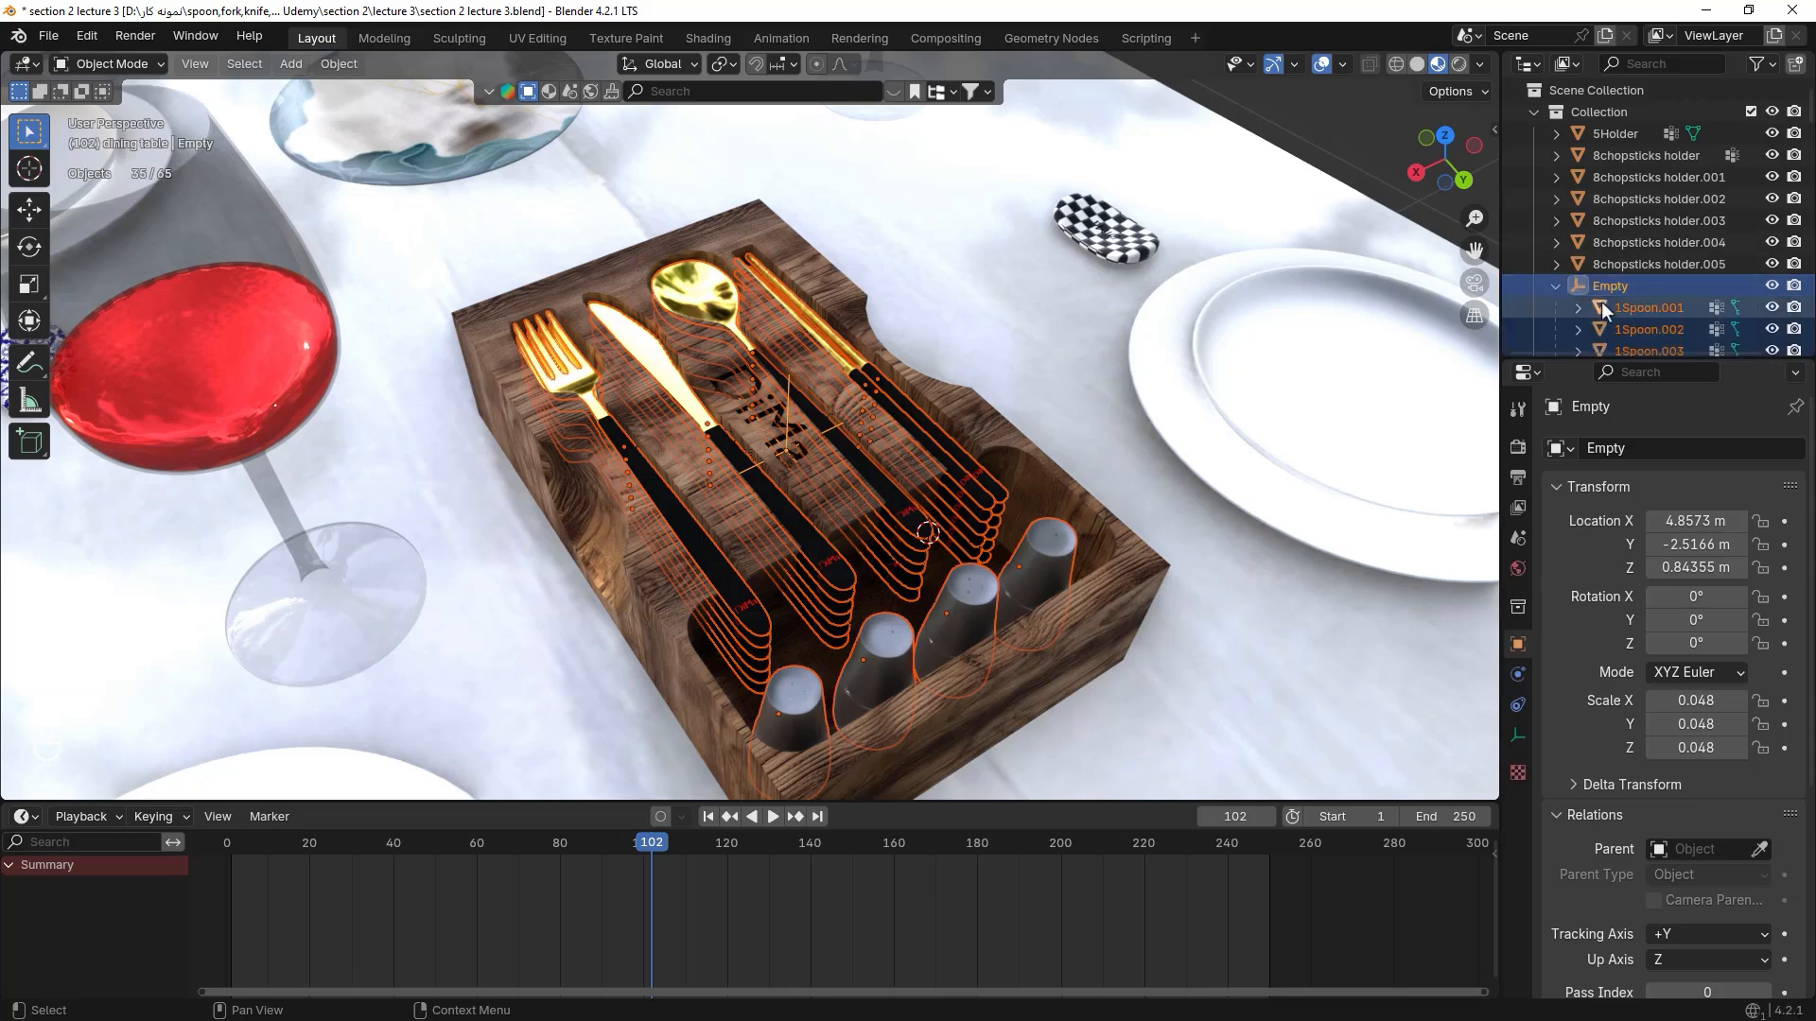
pyautogui.scroll(-5, 1602, 303)
pyautogui.scroll(5, 1602, 302)
pyautogui.click(1556, 286)
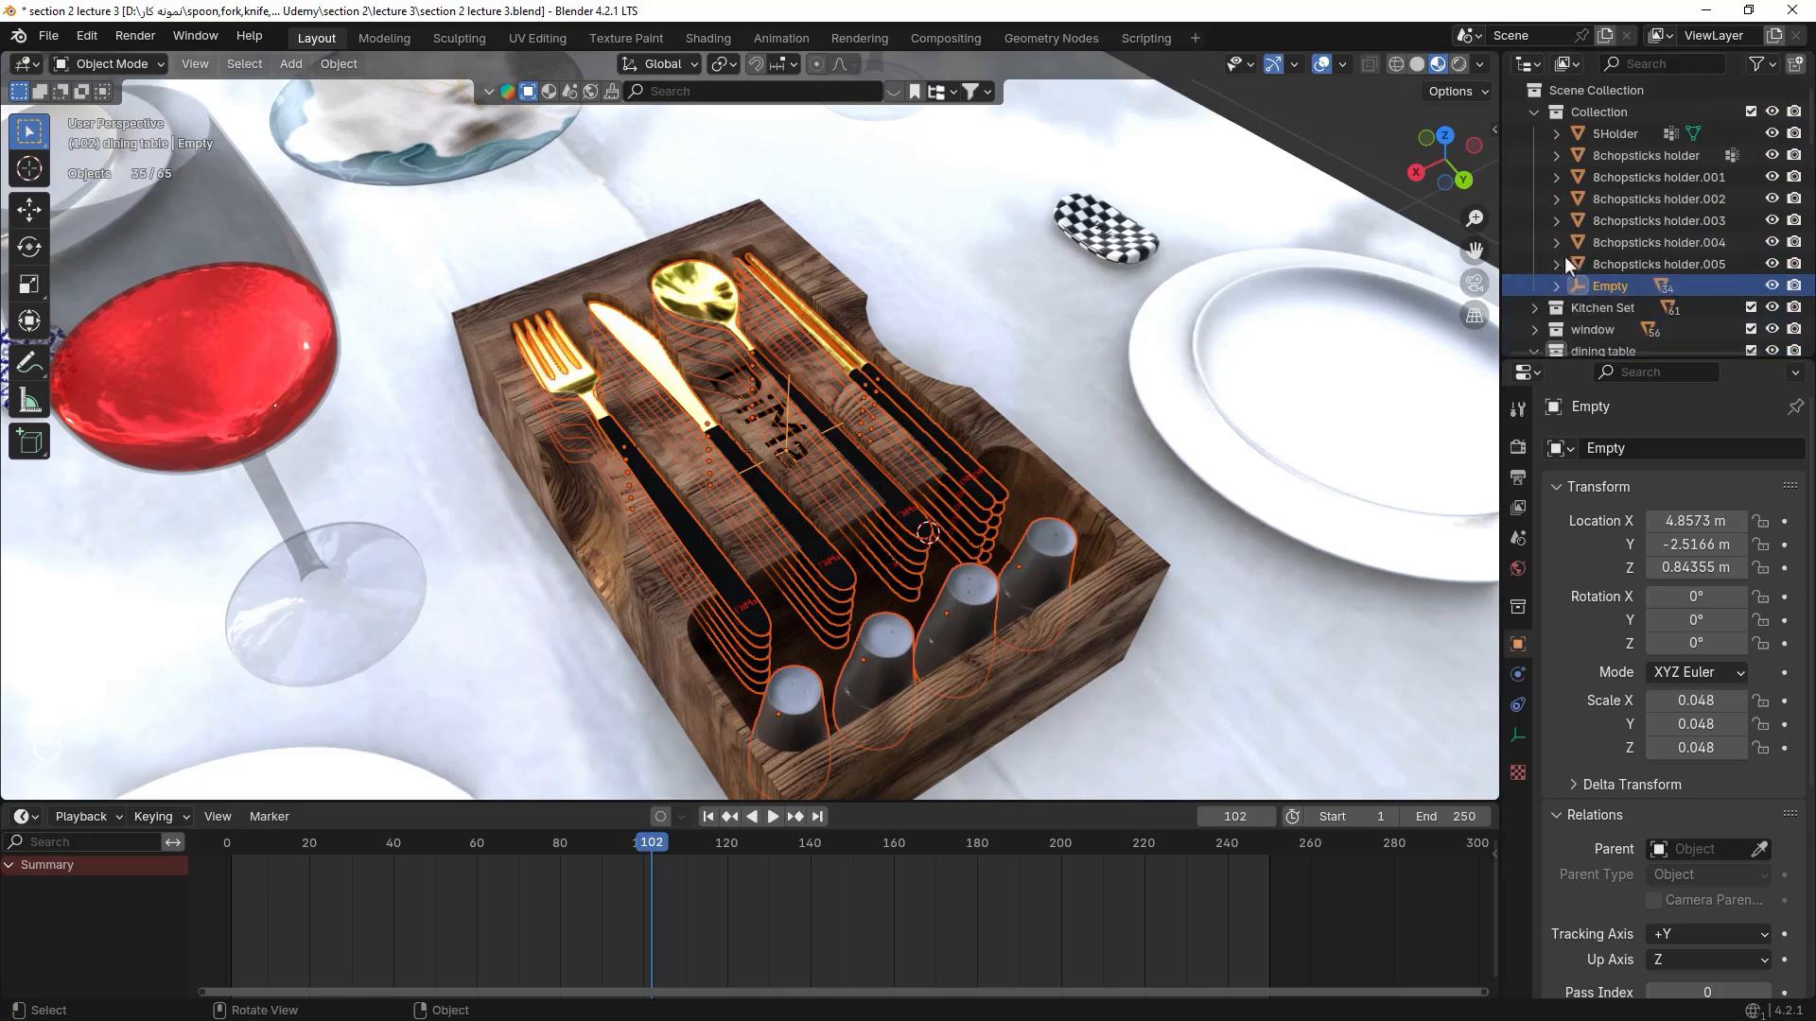
pyautogui.click(1654, 187)
pyautogui.press('KP_Decimal')
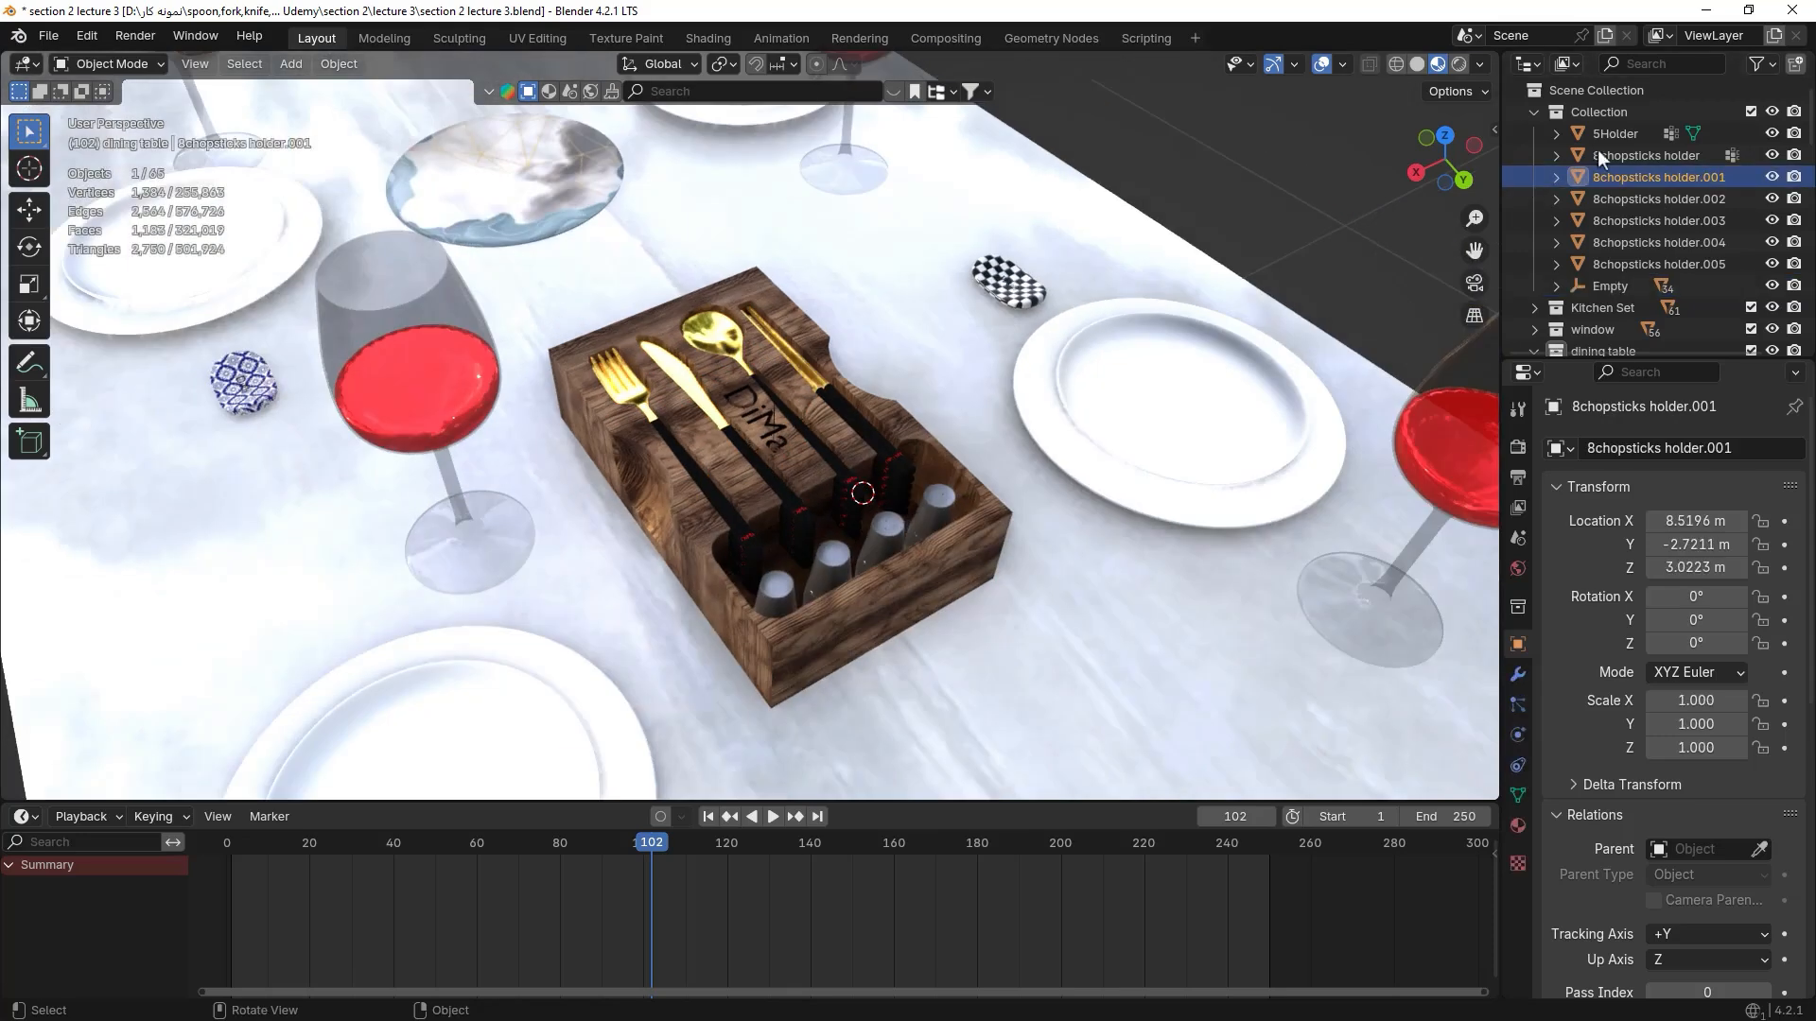
pyautogui.scroll(3, 871, 412)
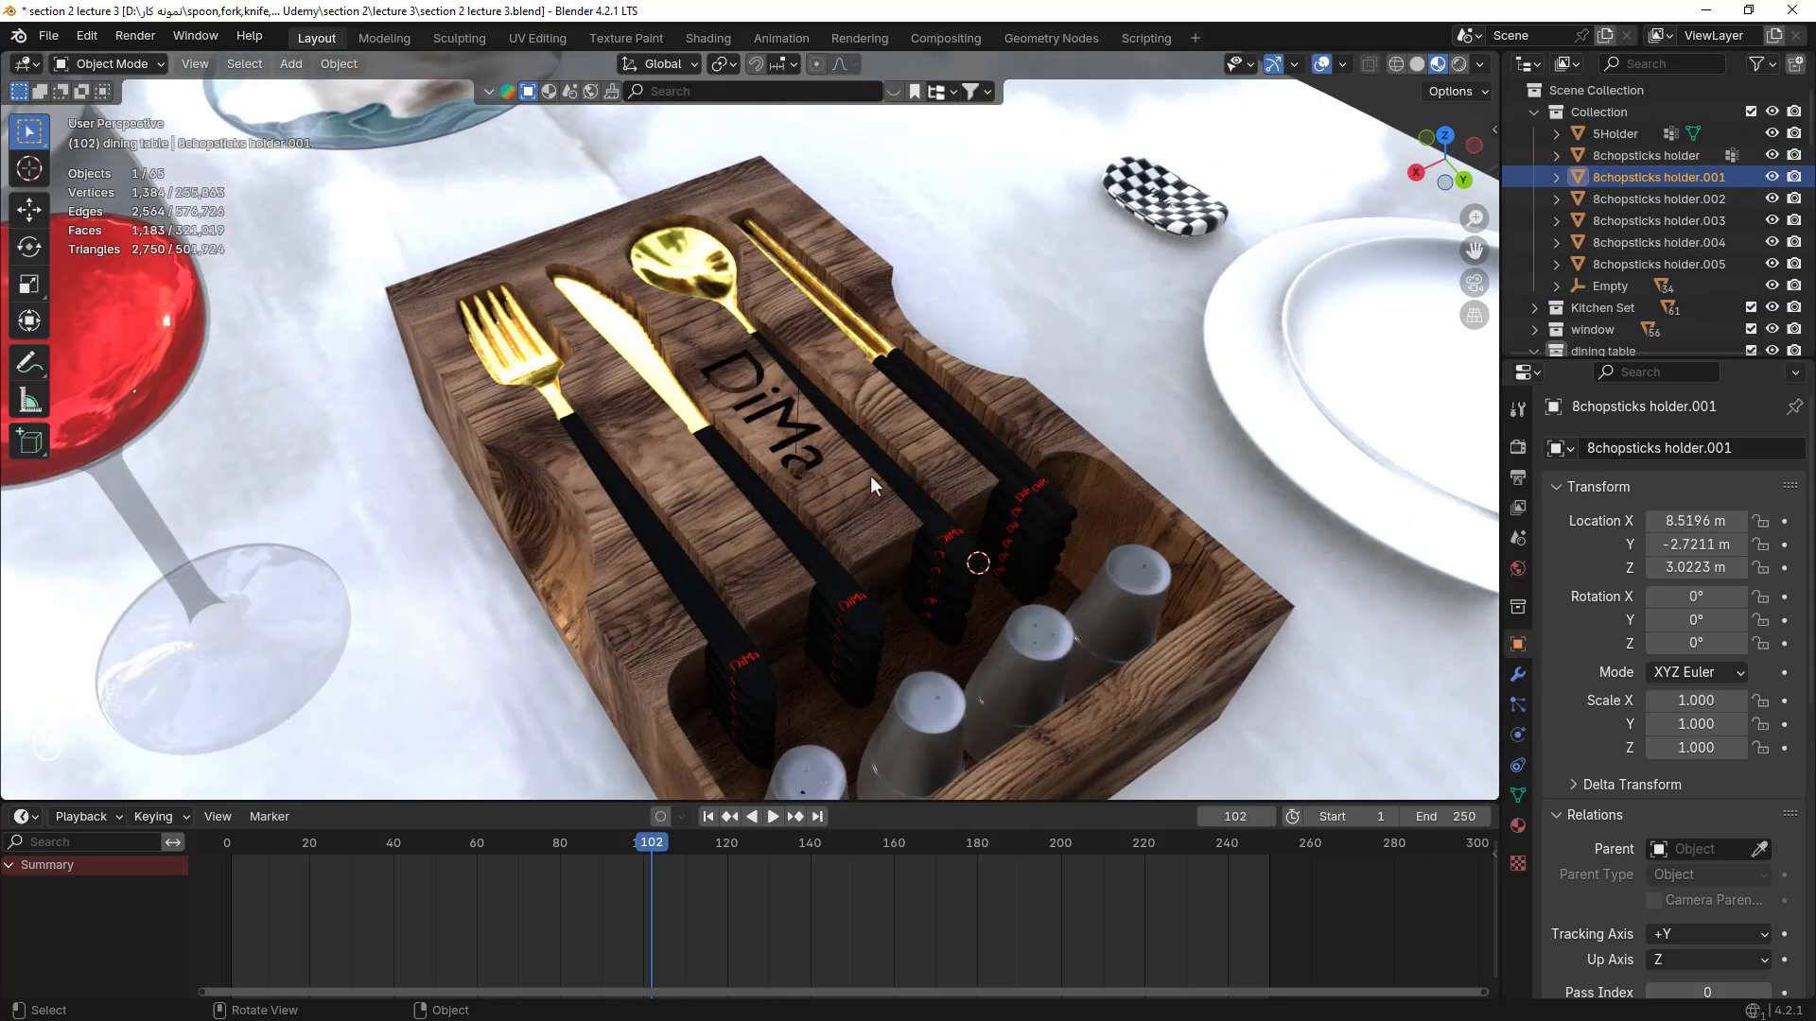
pyautogui.click(1614, 283)
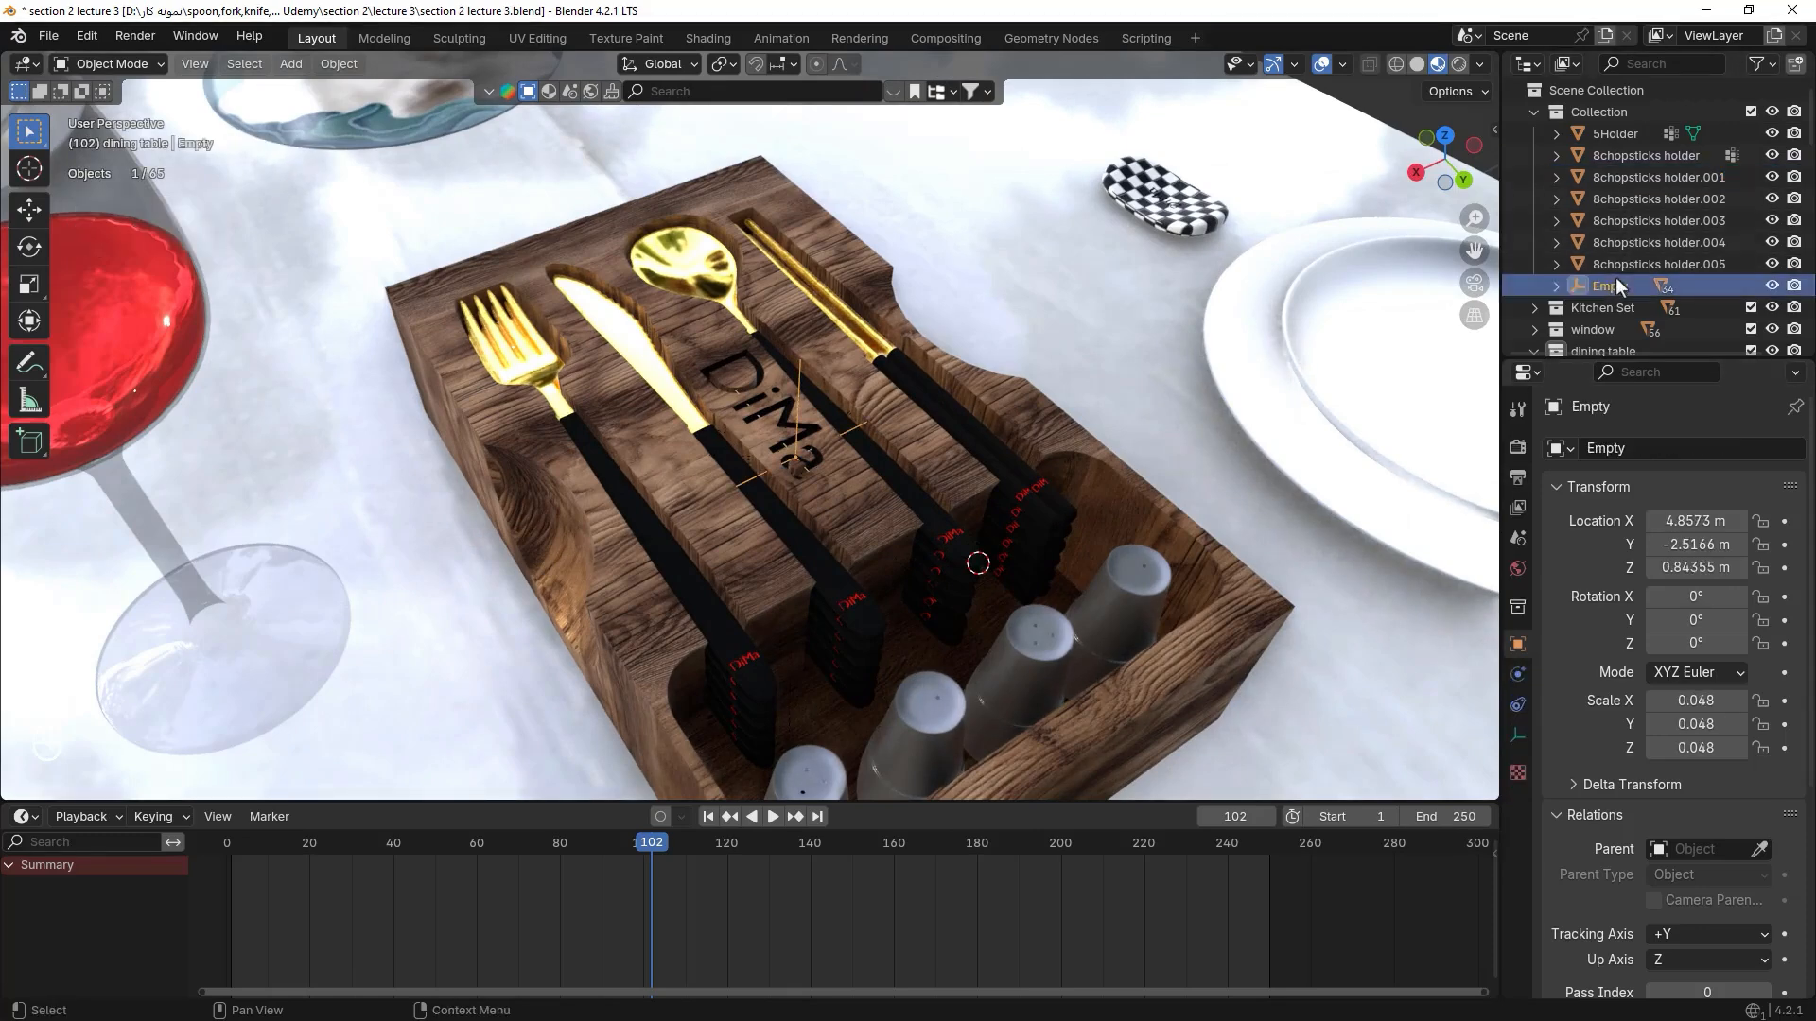
pyautogui.click(1552, 285)
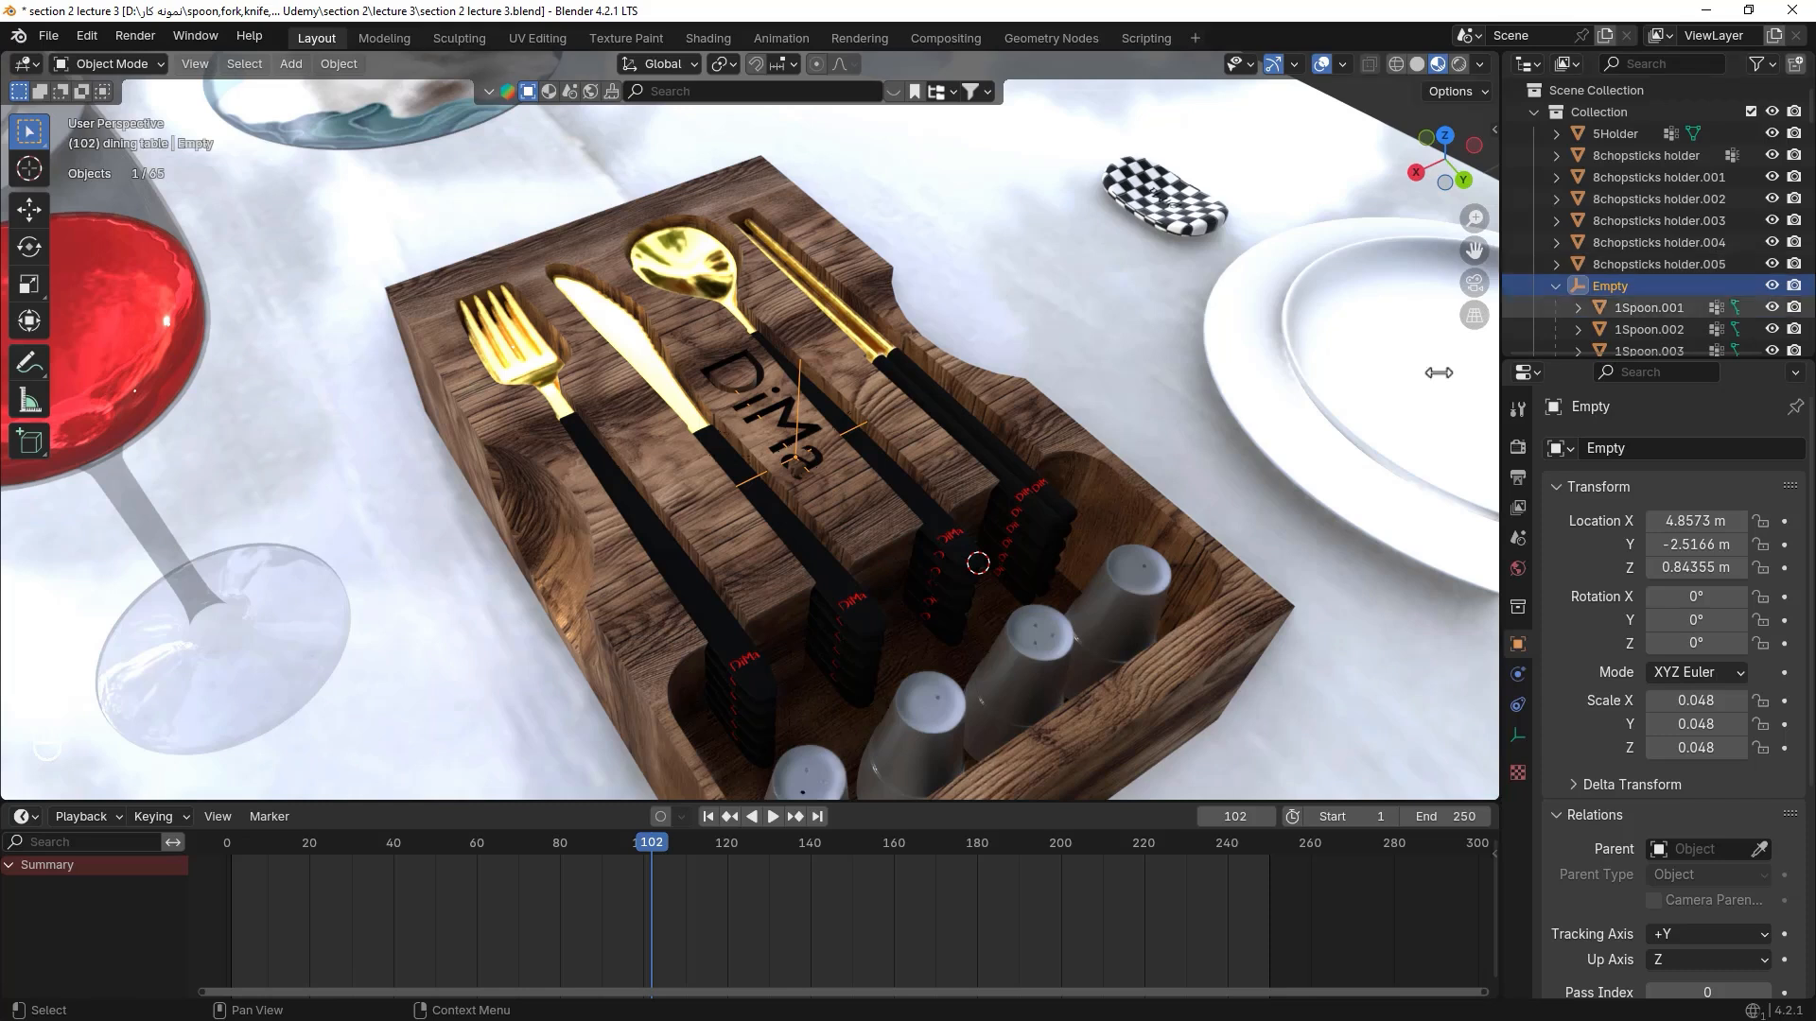
# - Return the timeline's current frame to 1
pyautogui.moveTo(651, 844); pyautogui.dragTo(228, 890)
pyautogui.press('space')
pyautogui.press('Escape')
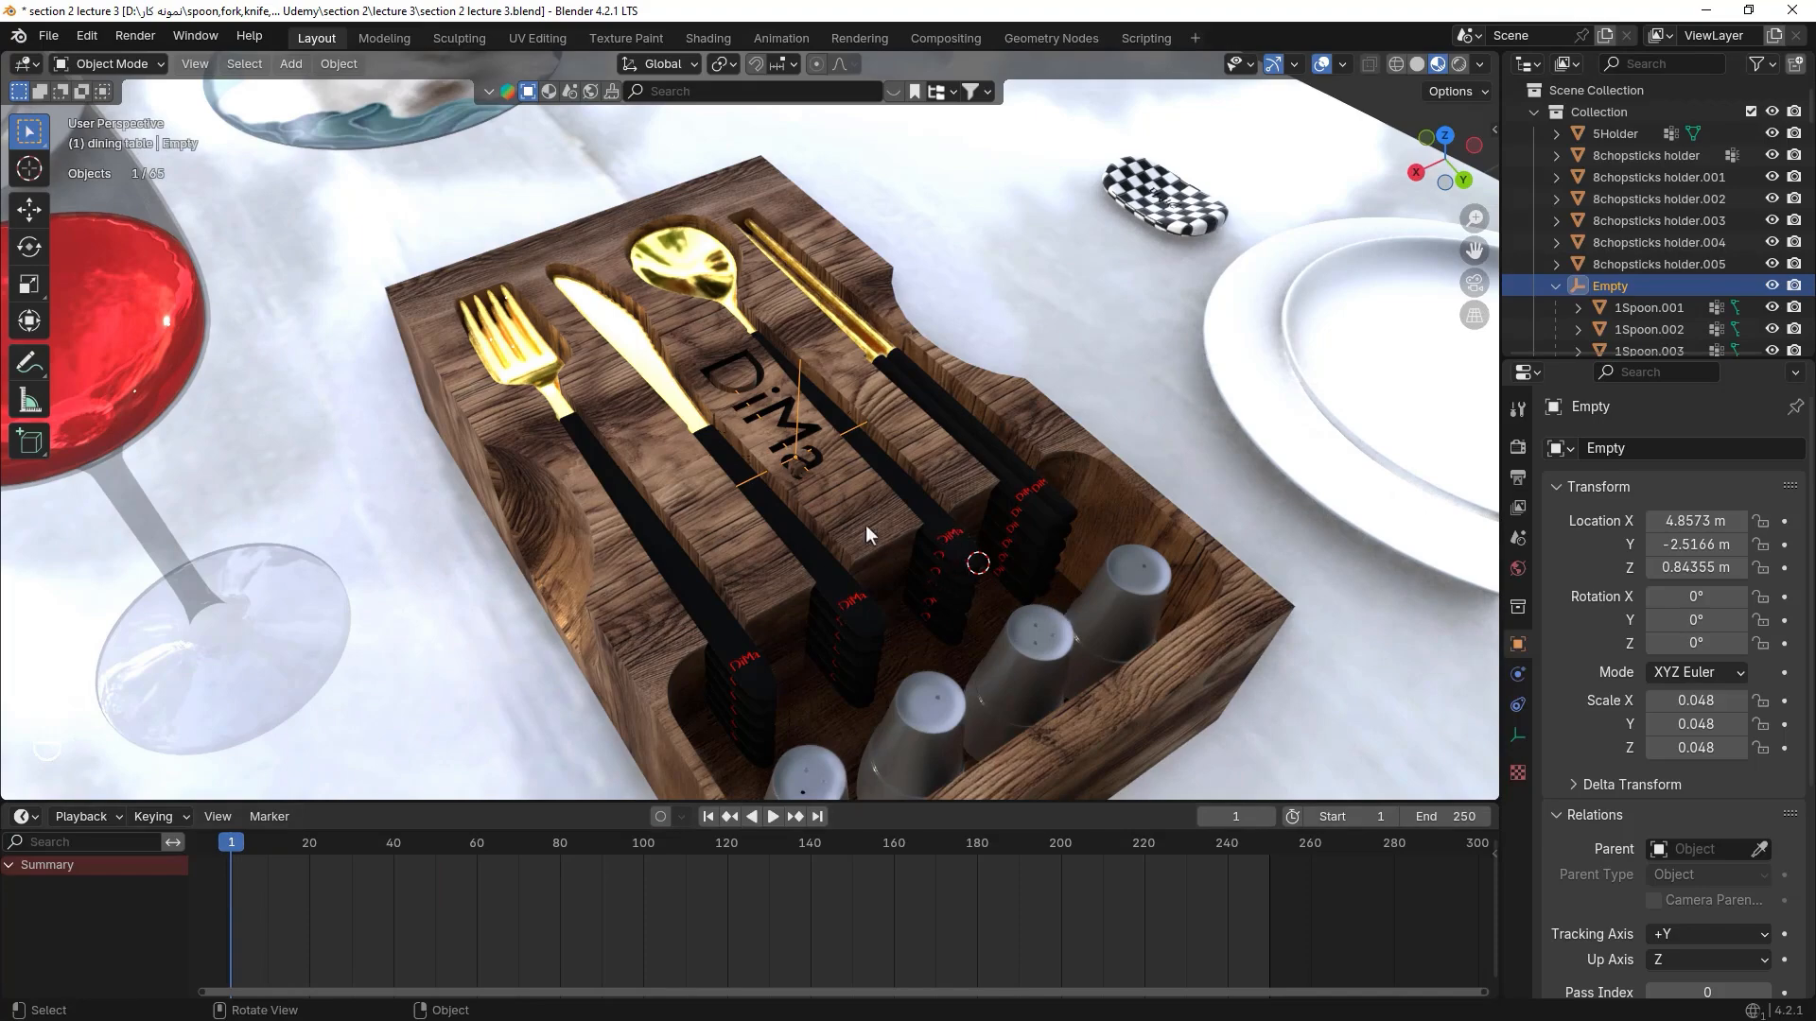
# - Test the parenting by moving the empty about -0.050 m in X, -0.036 m in Y and 0.054 m in Z, and undo the move
pyautogui.press('g')
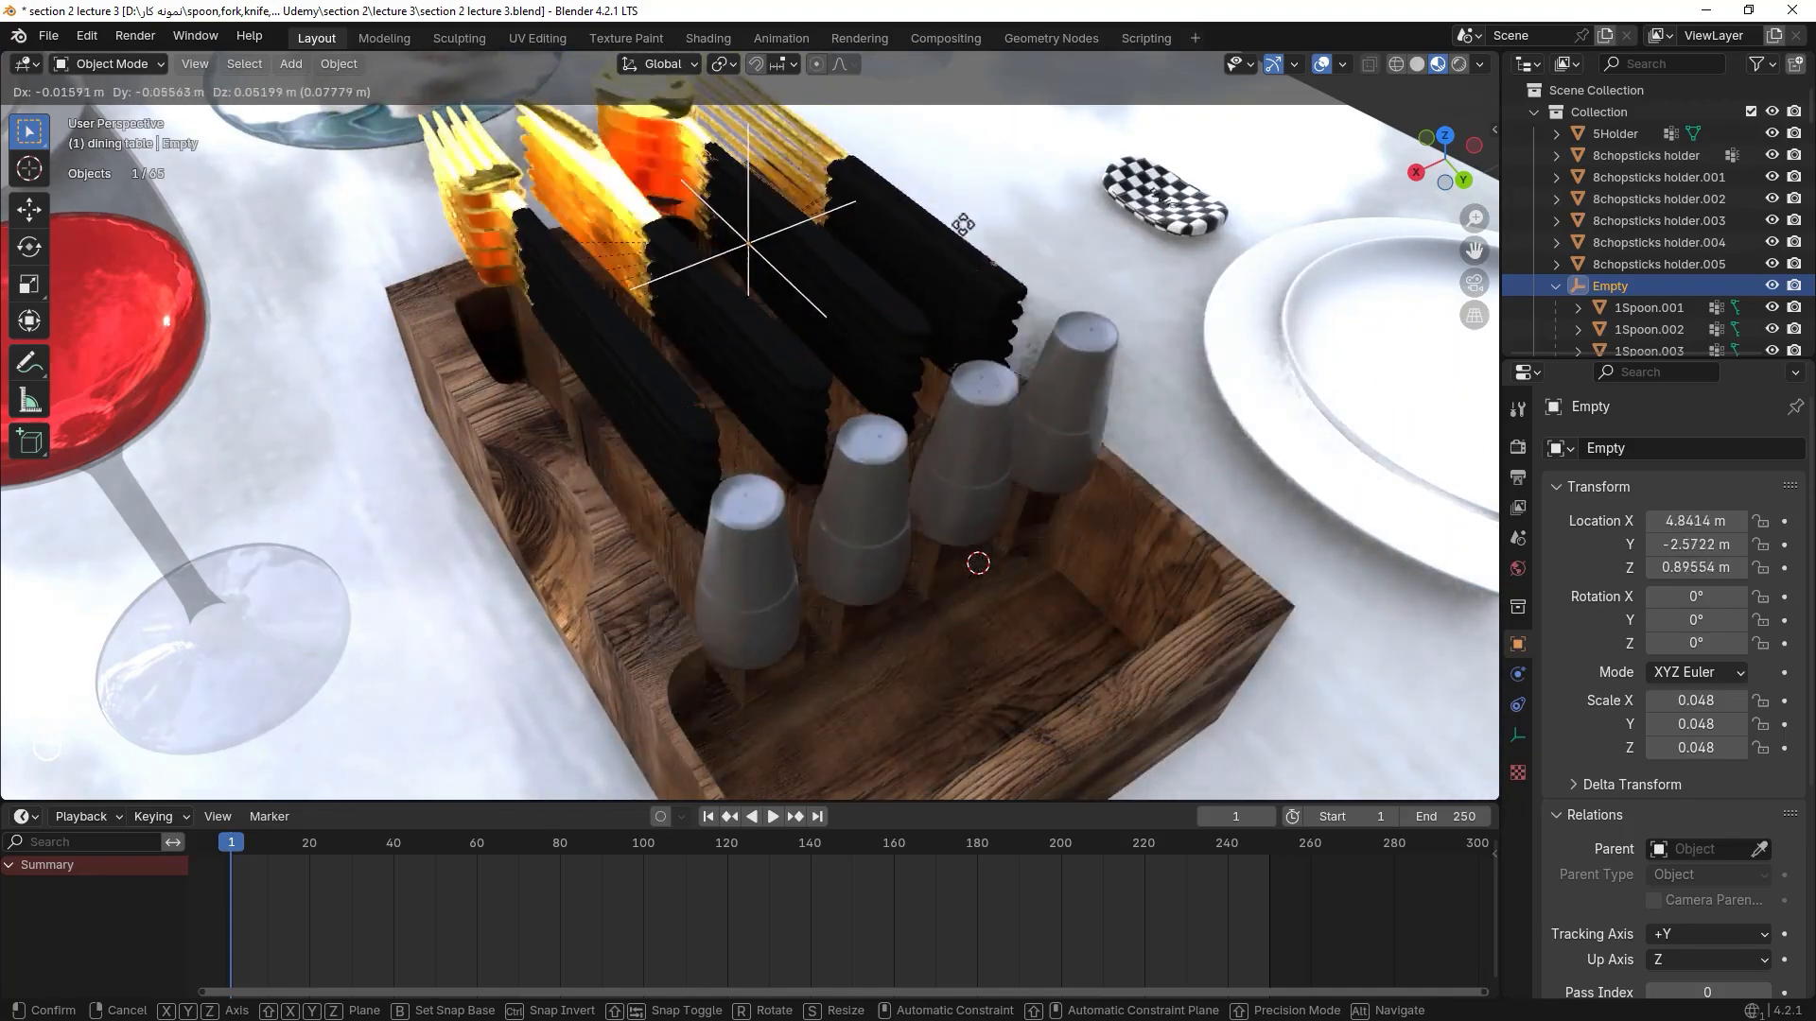
pyautogui.click(1047, 226)
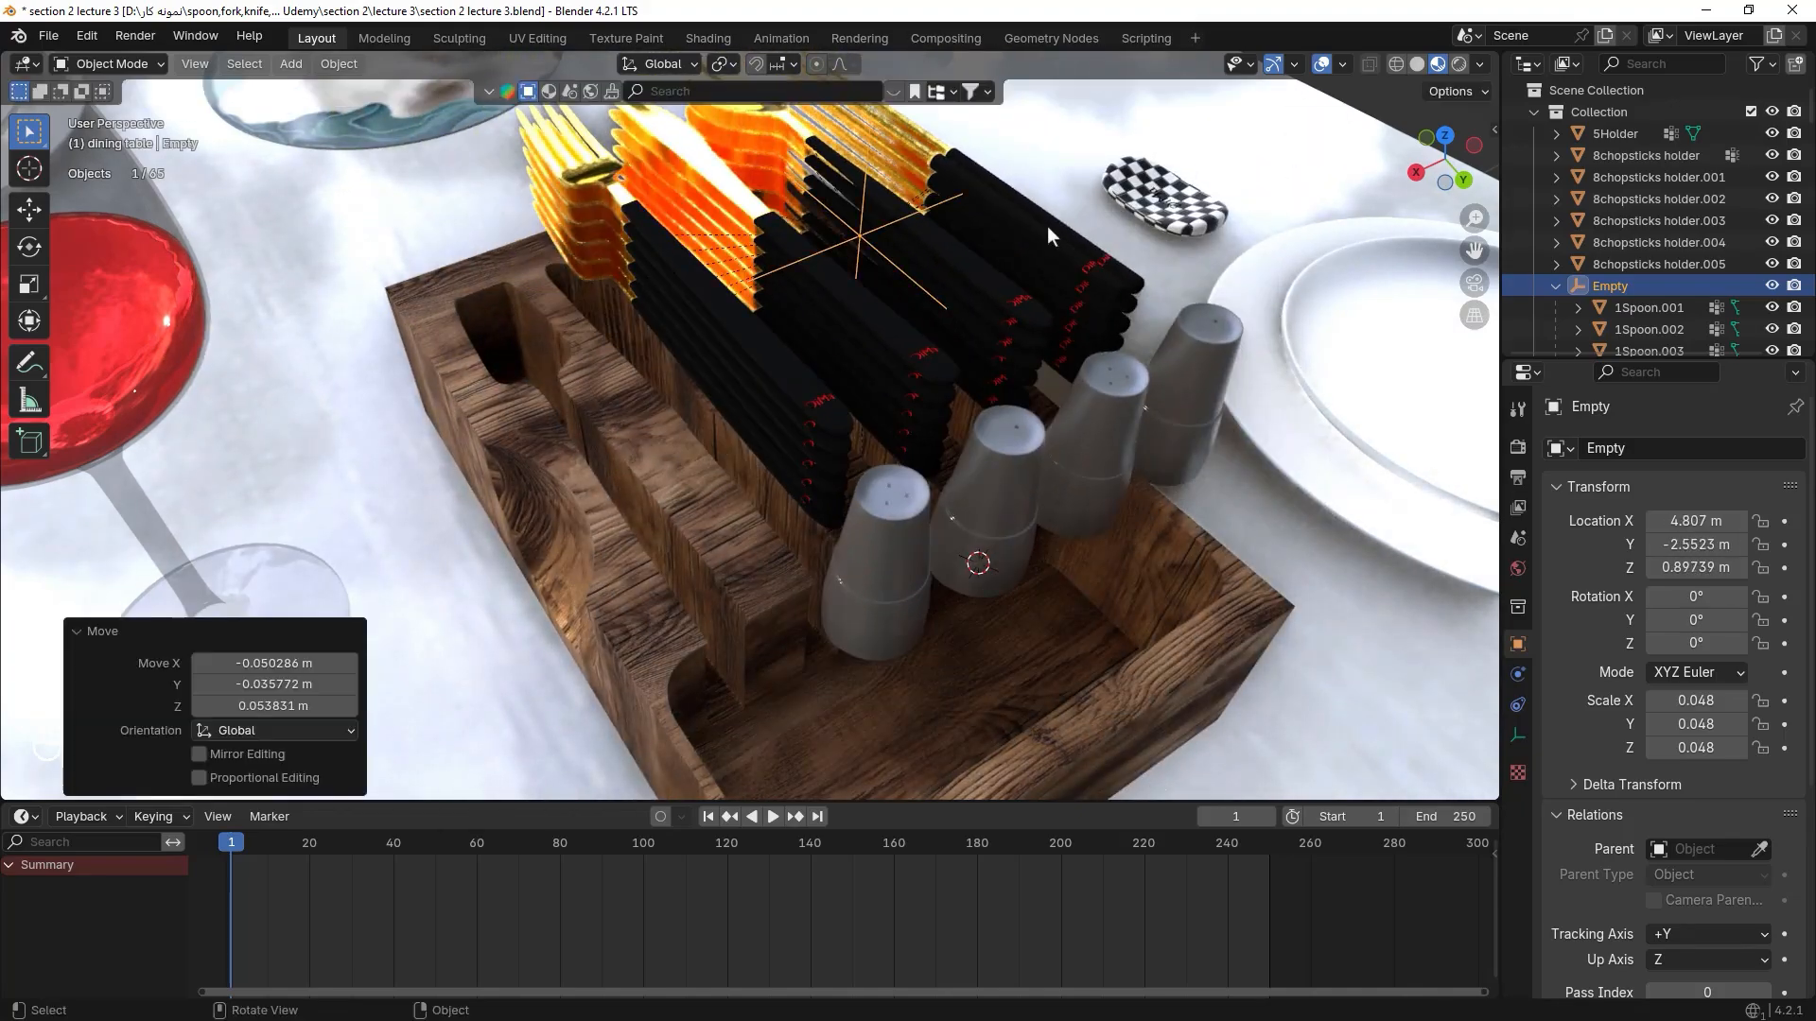
pyautogui.hotkey('ctrl', 'z')
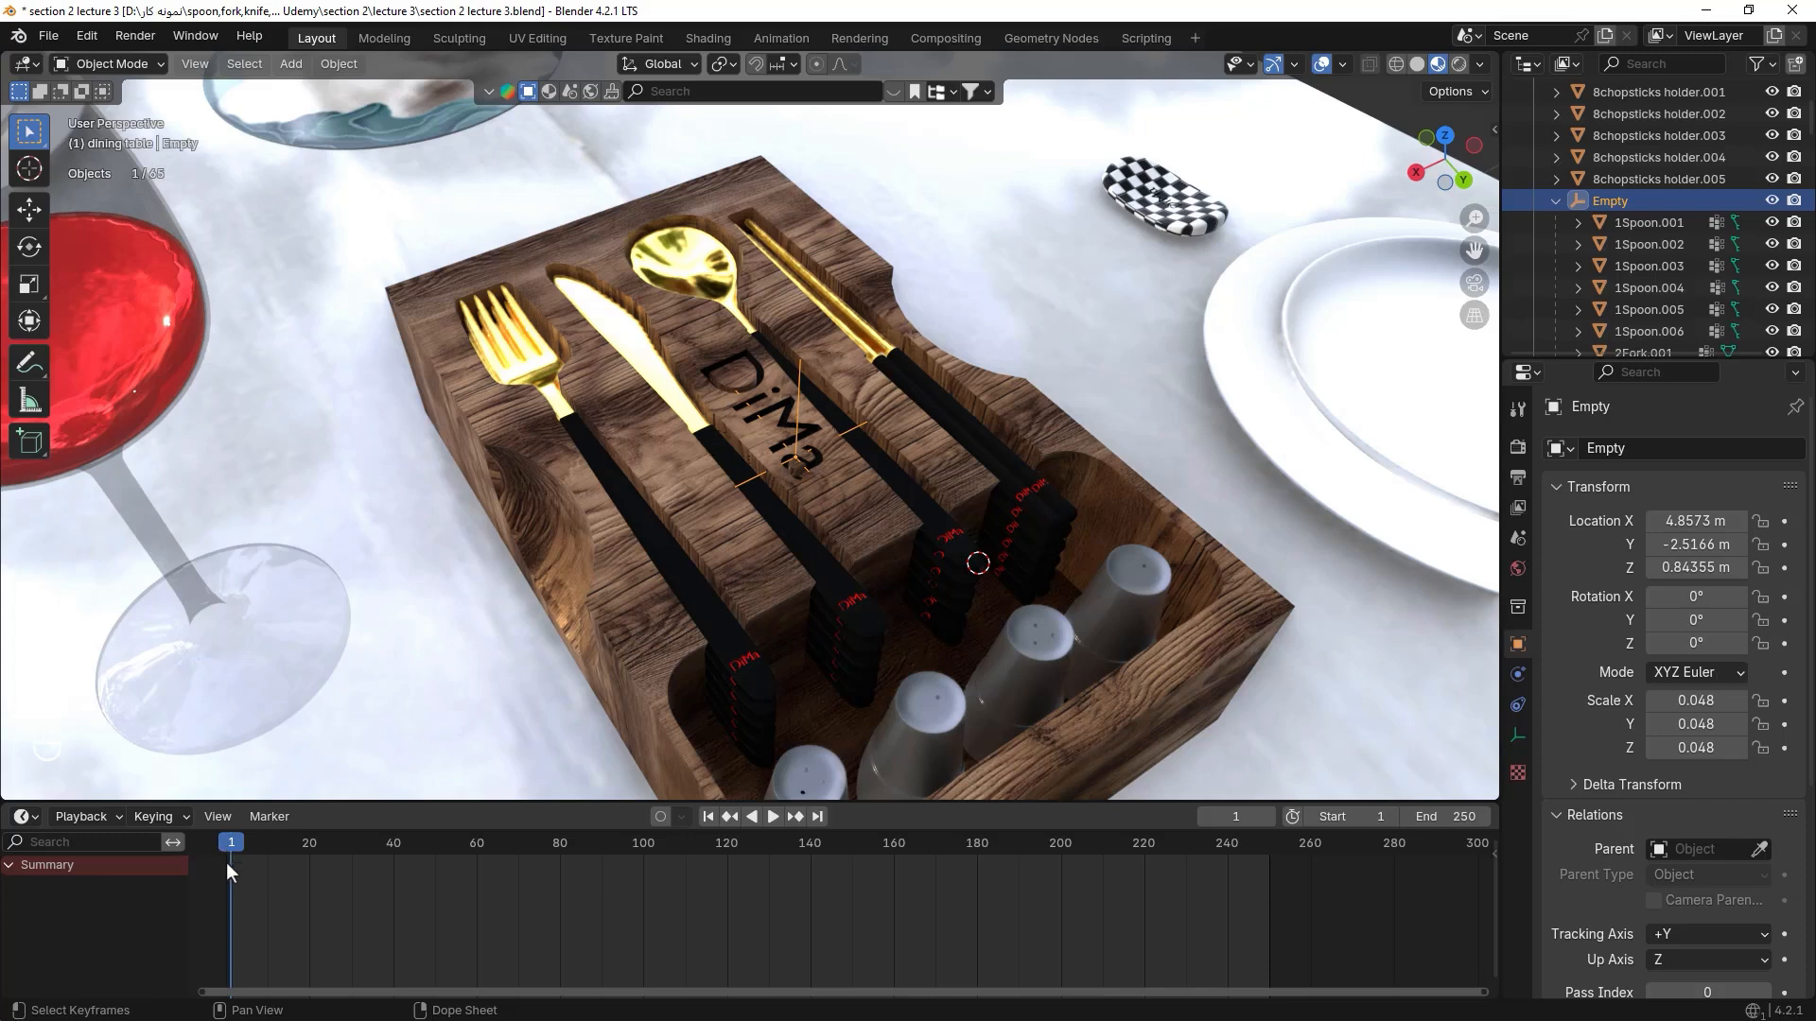
# - Enable Auto Keying and keyframe the empty's X, Y and Z location and rotation at frame 1
pyautogui.click(662, 818)
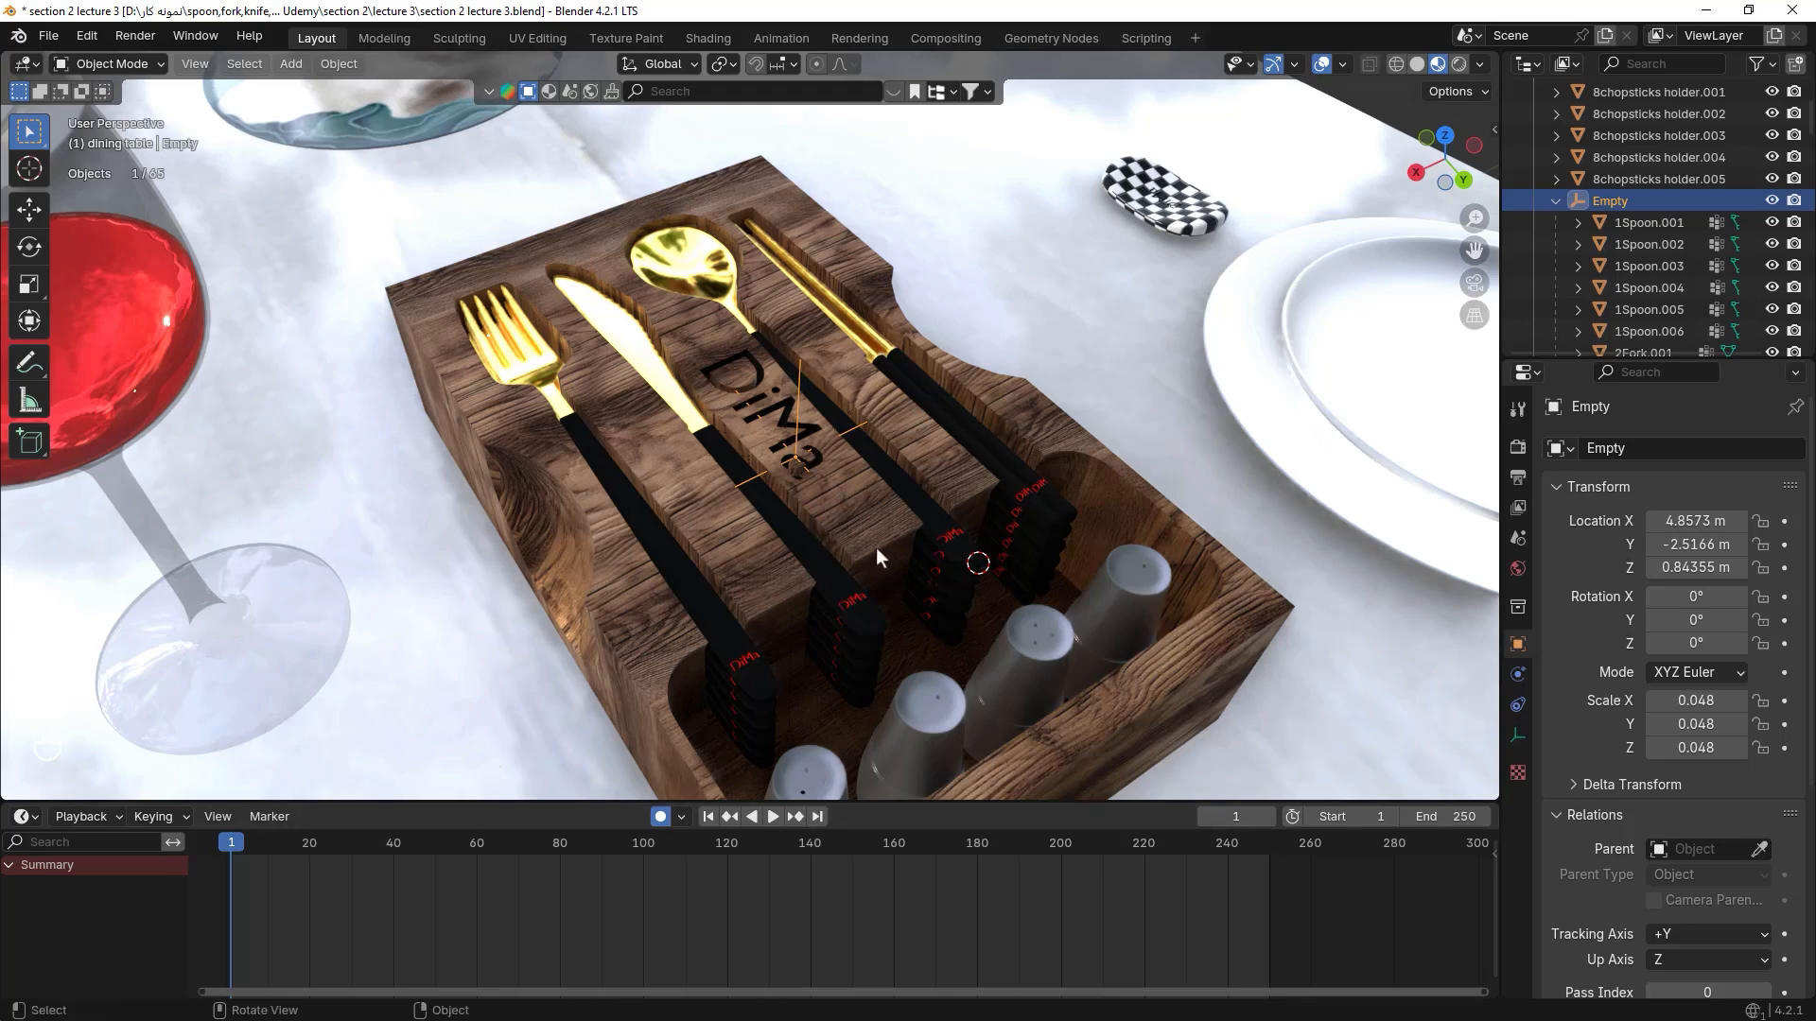
pyautogui.moveTo(1784, 521); pyautogui.dragTo(1783, 643)
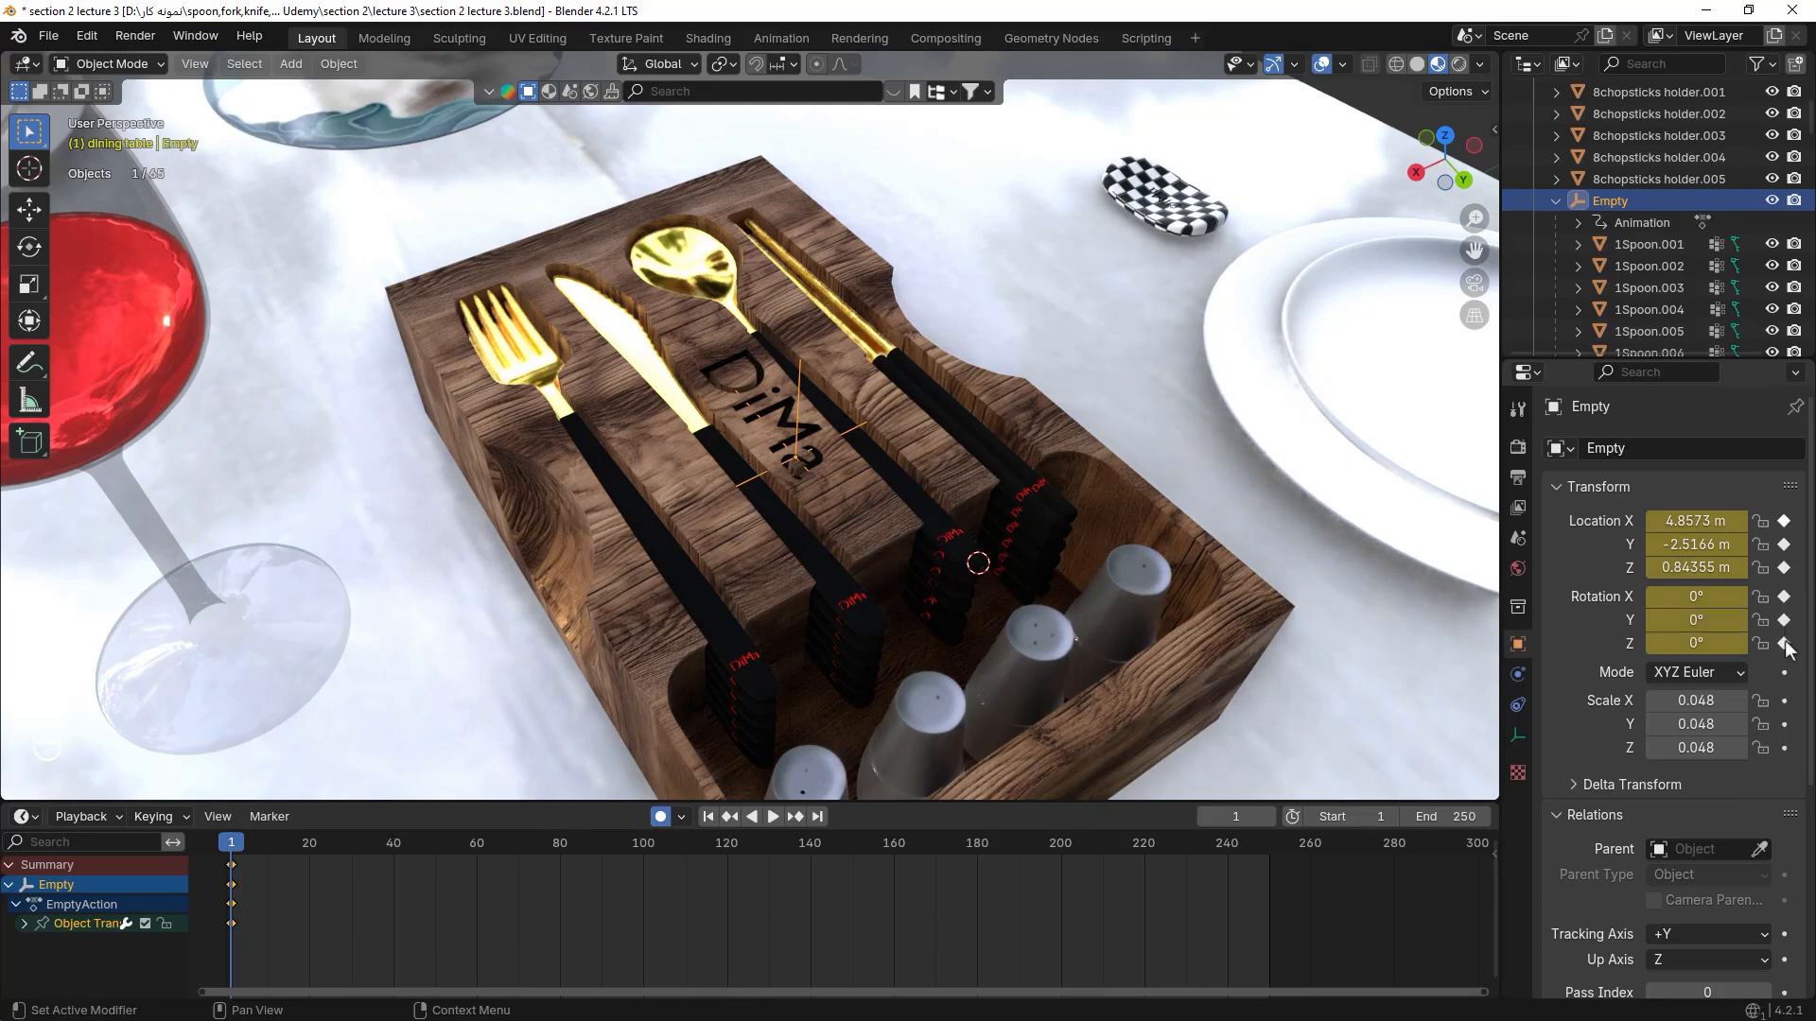
pyautogui.click(1784, 523)
pyautogui.click(1784, 522)
pyautogui.click(1784, 523)
pyautogui.click(1783, 525)
pyautogui.moveTo(1784, 523); pyautogui.dragTo(1787, 647)
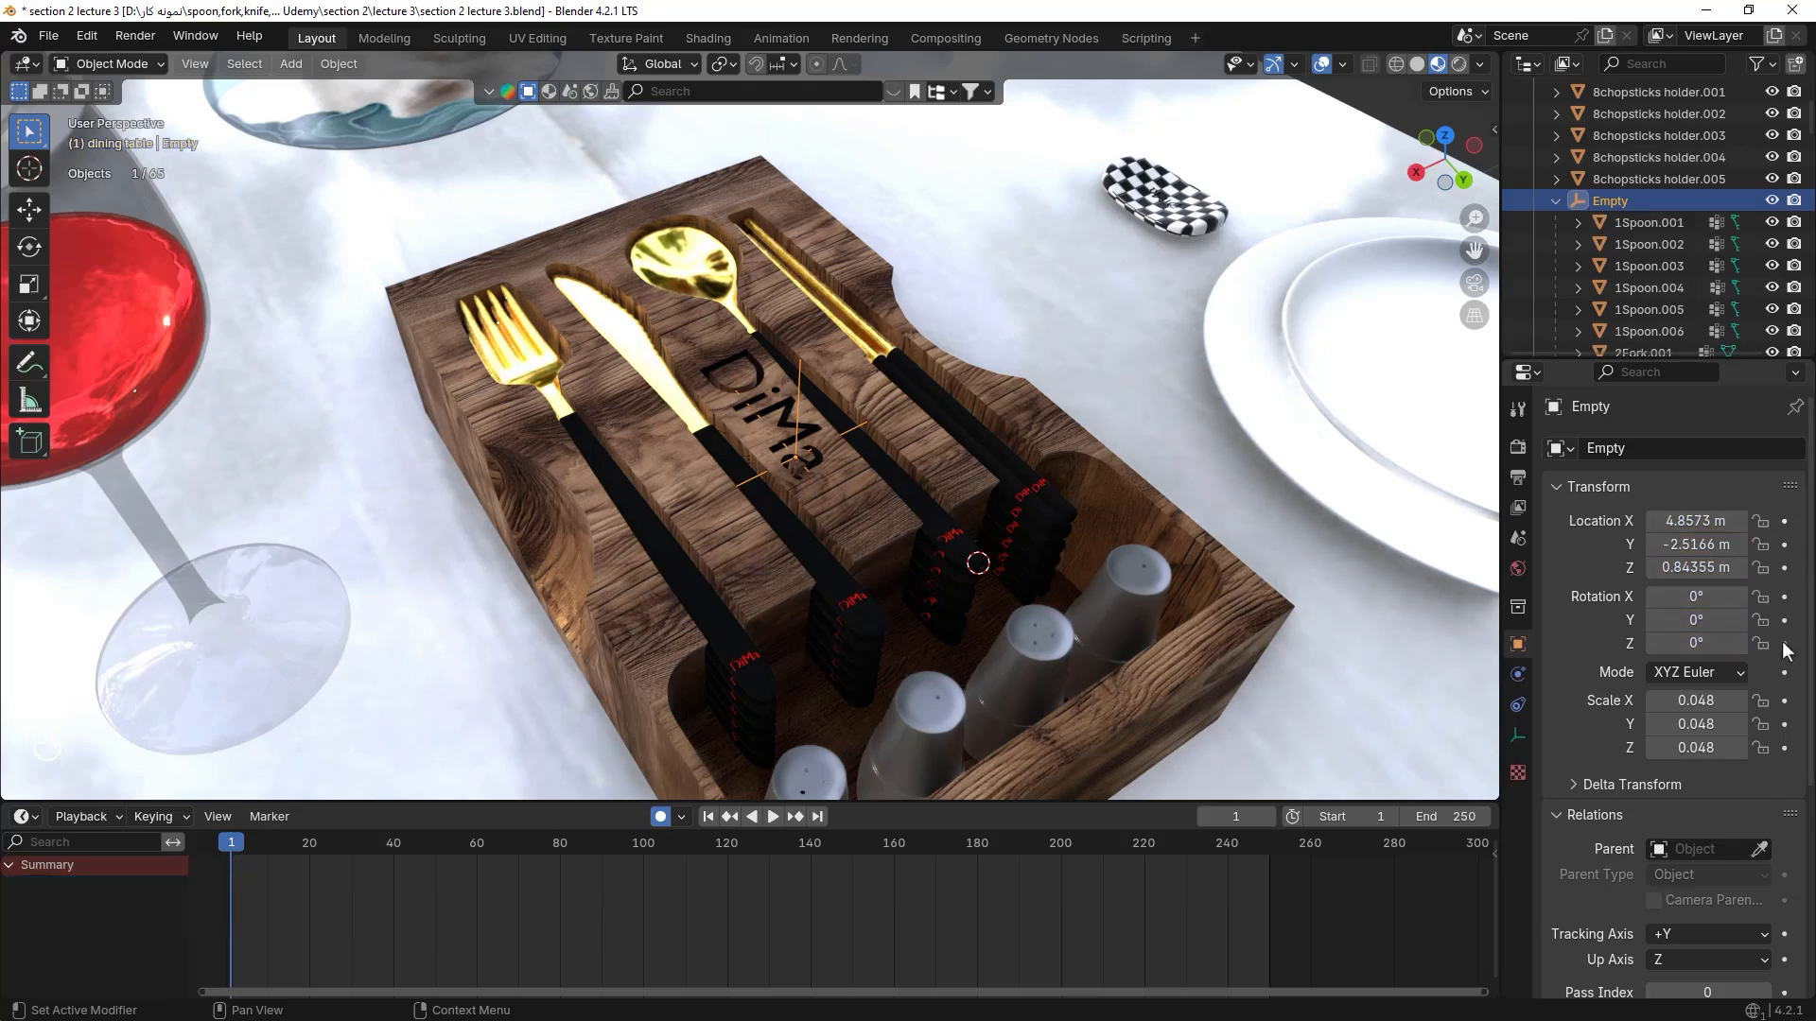
pyautogui.click(1784, 523)
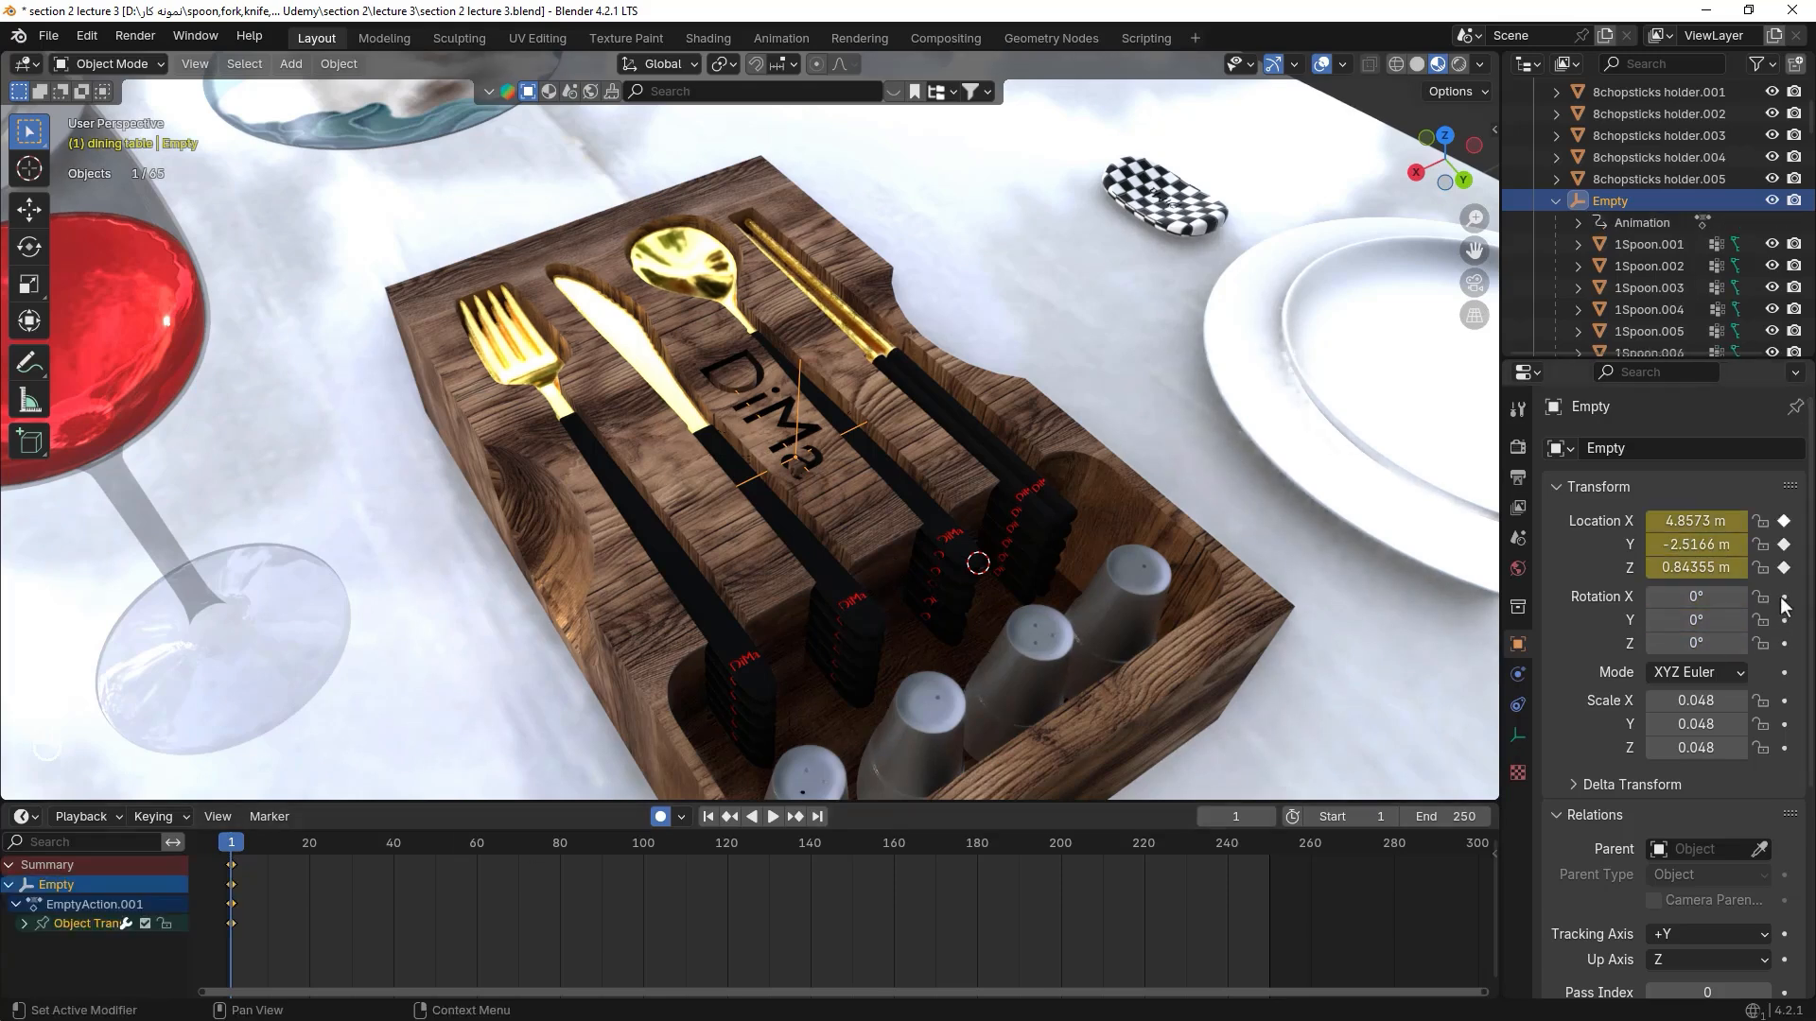
pyautogui.moveTo(1783, 596); pyautogui.dragTo(1784, 645)
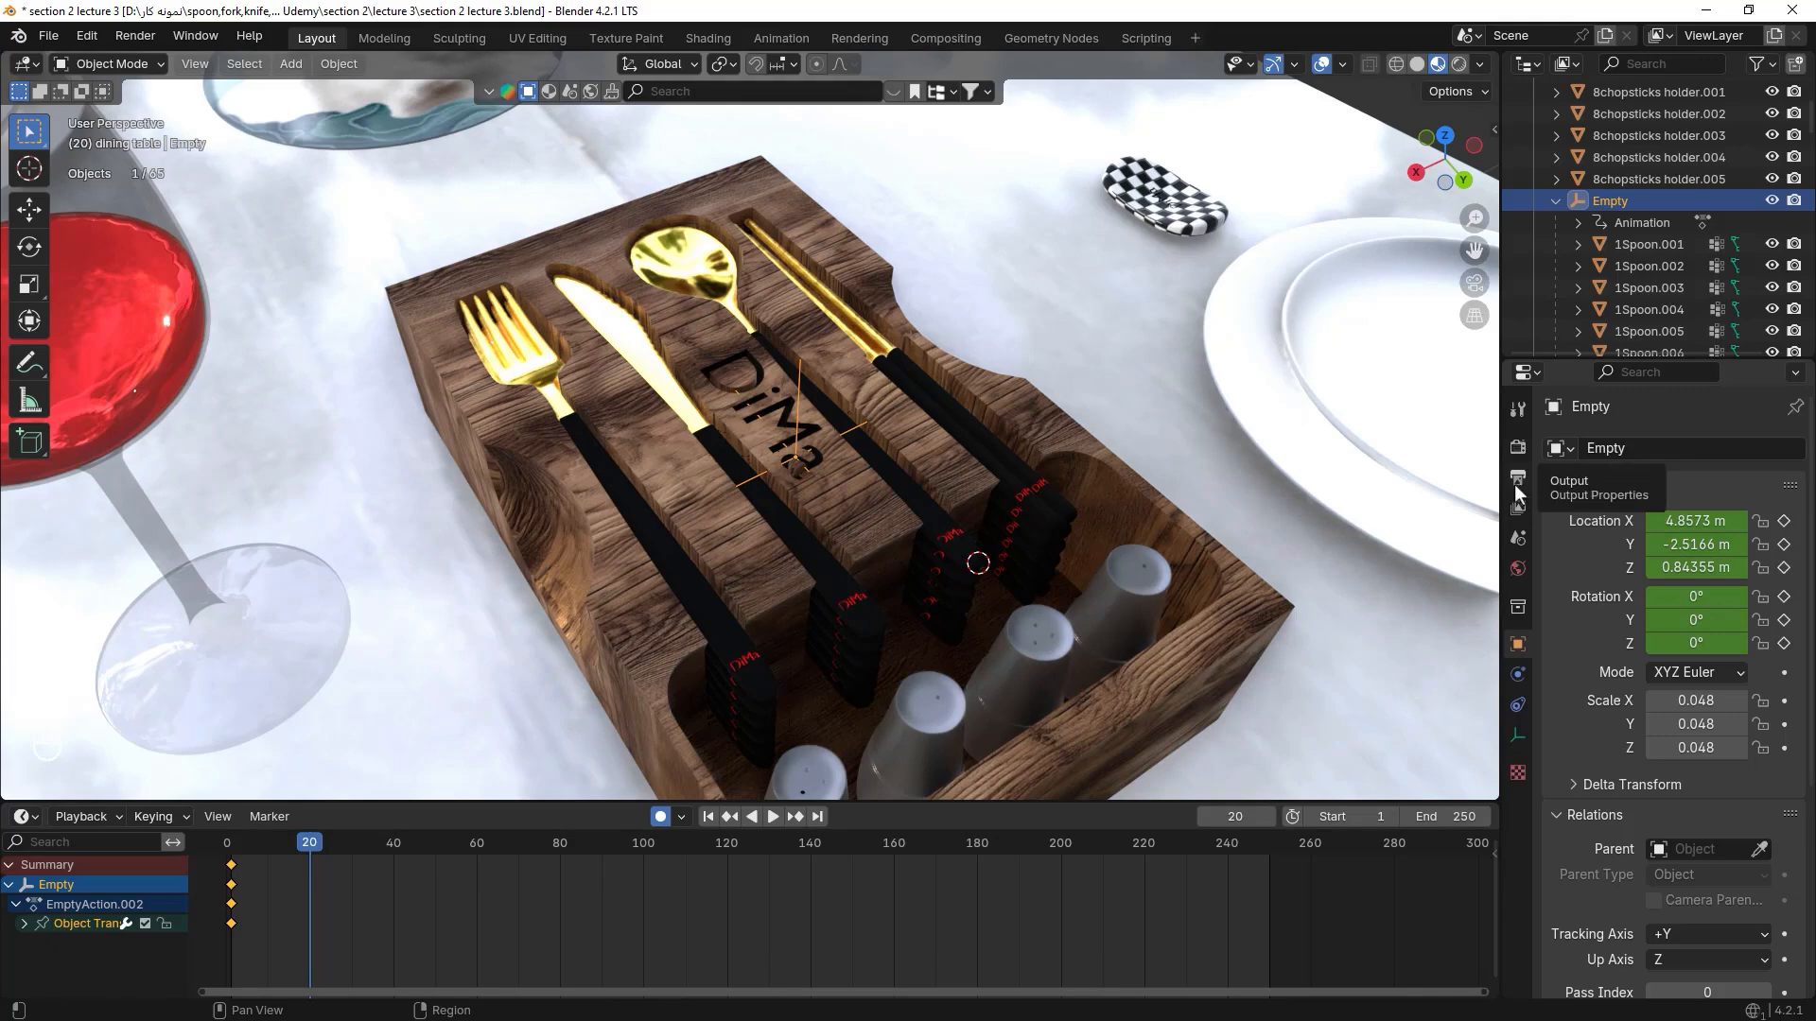
# - Set the scene's output frame rate to 30 fps, and return to the empty's transform properties at frame 20
pyautogui.click(1519, 483)
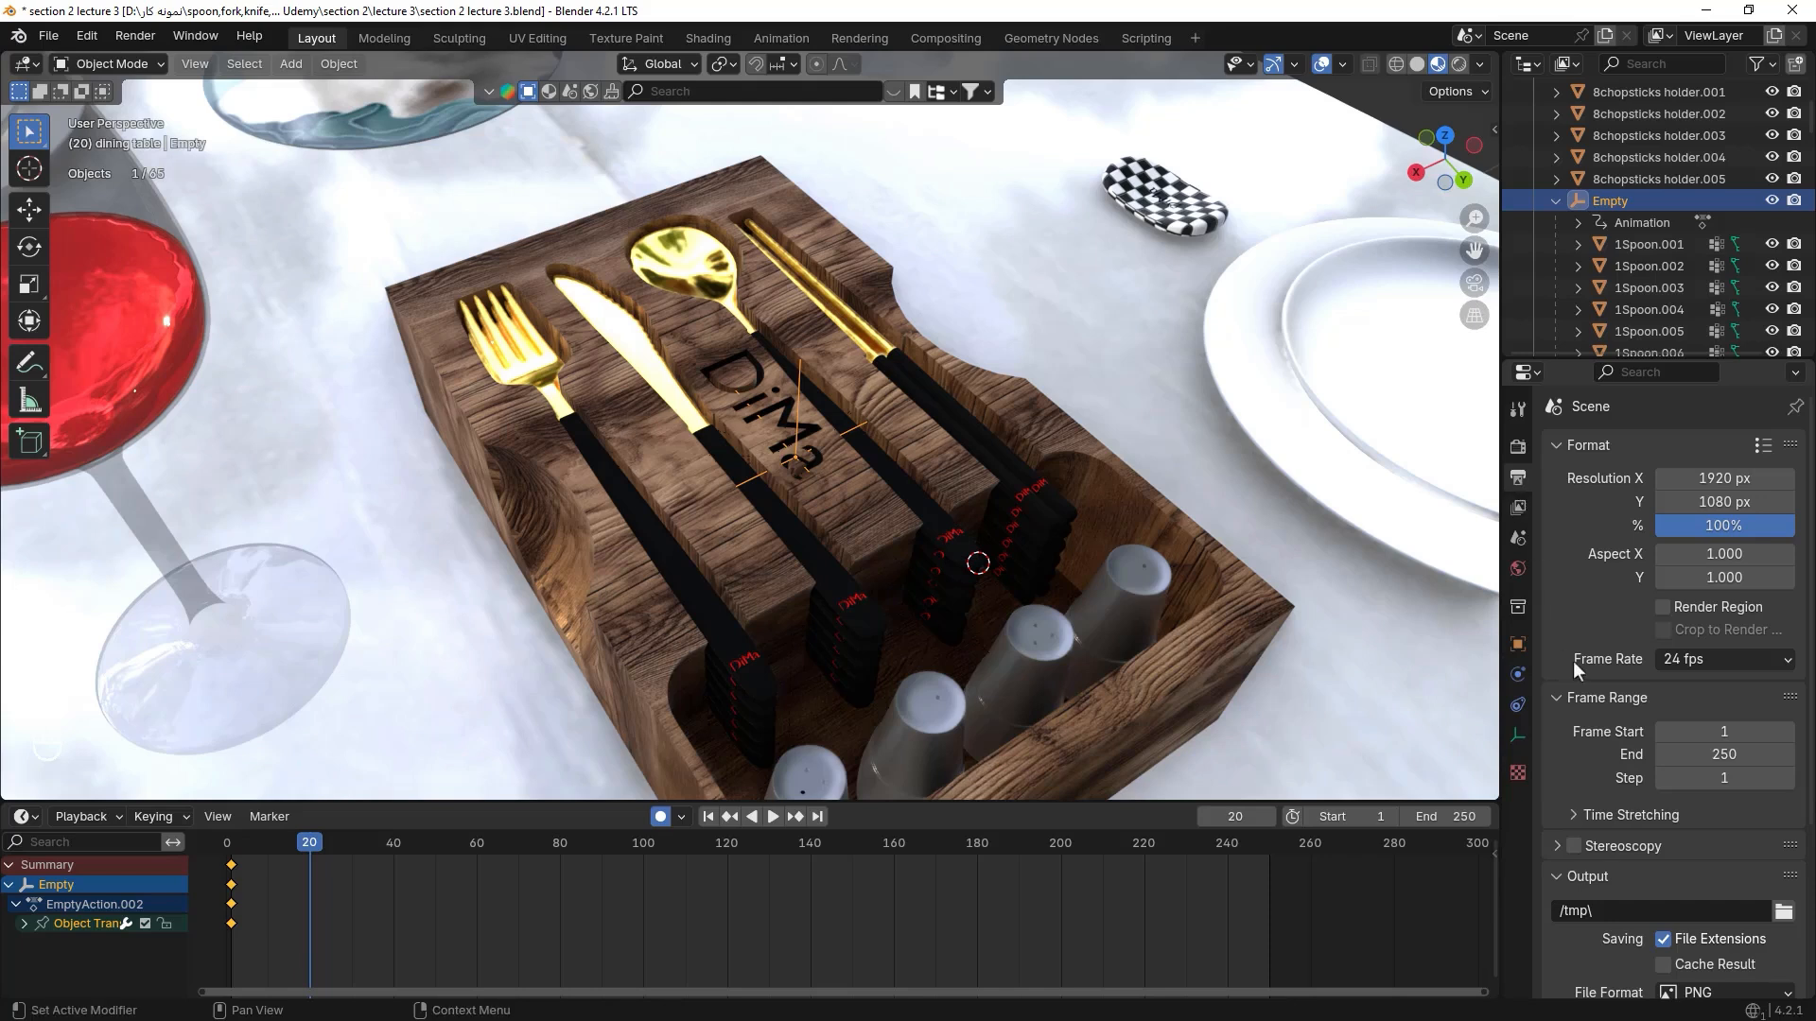
pyautogui.click(1721, 666)
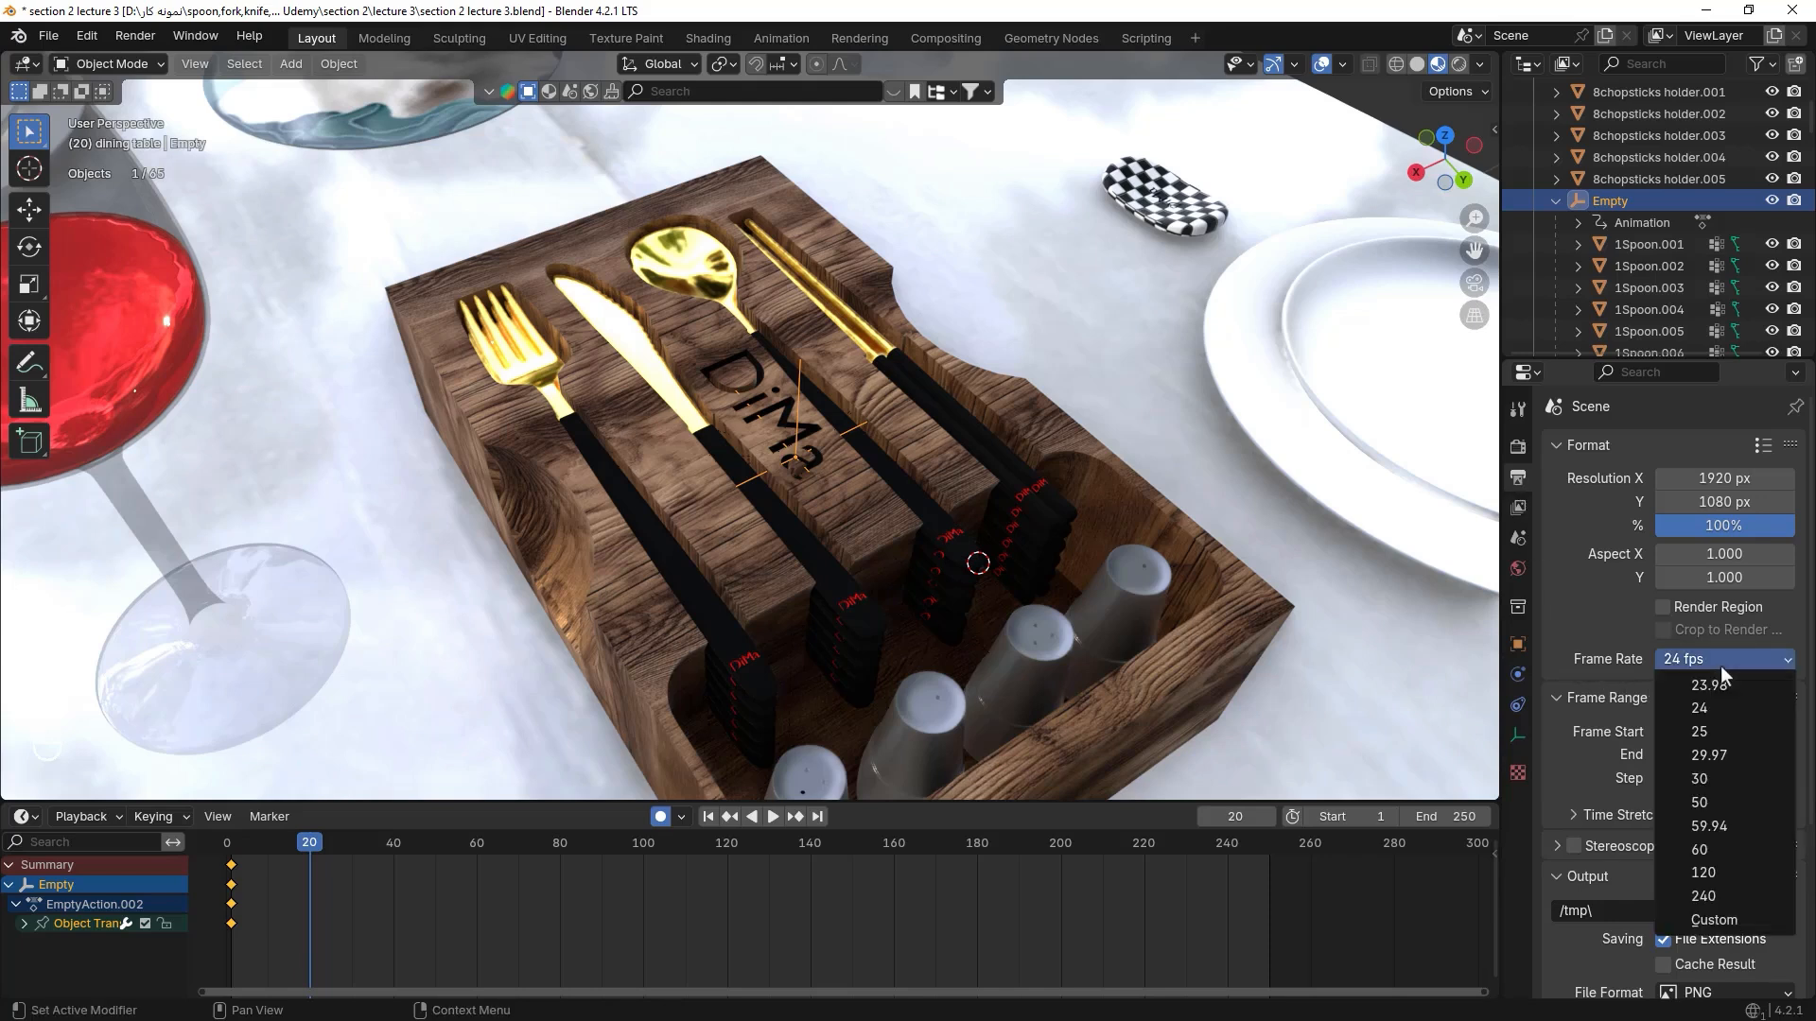
pyautogui.click(1729, 782)
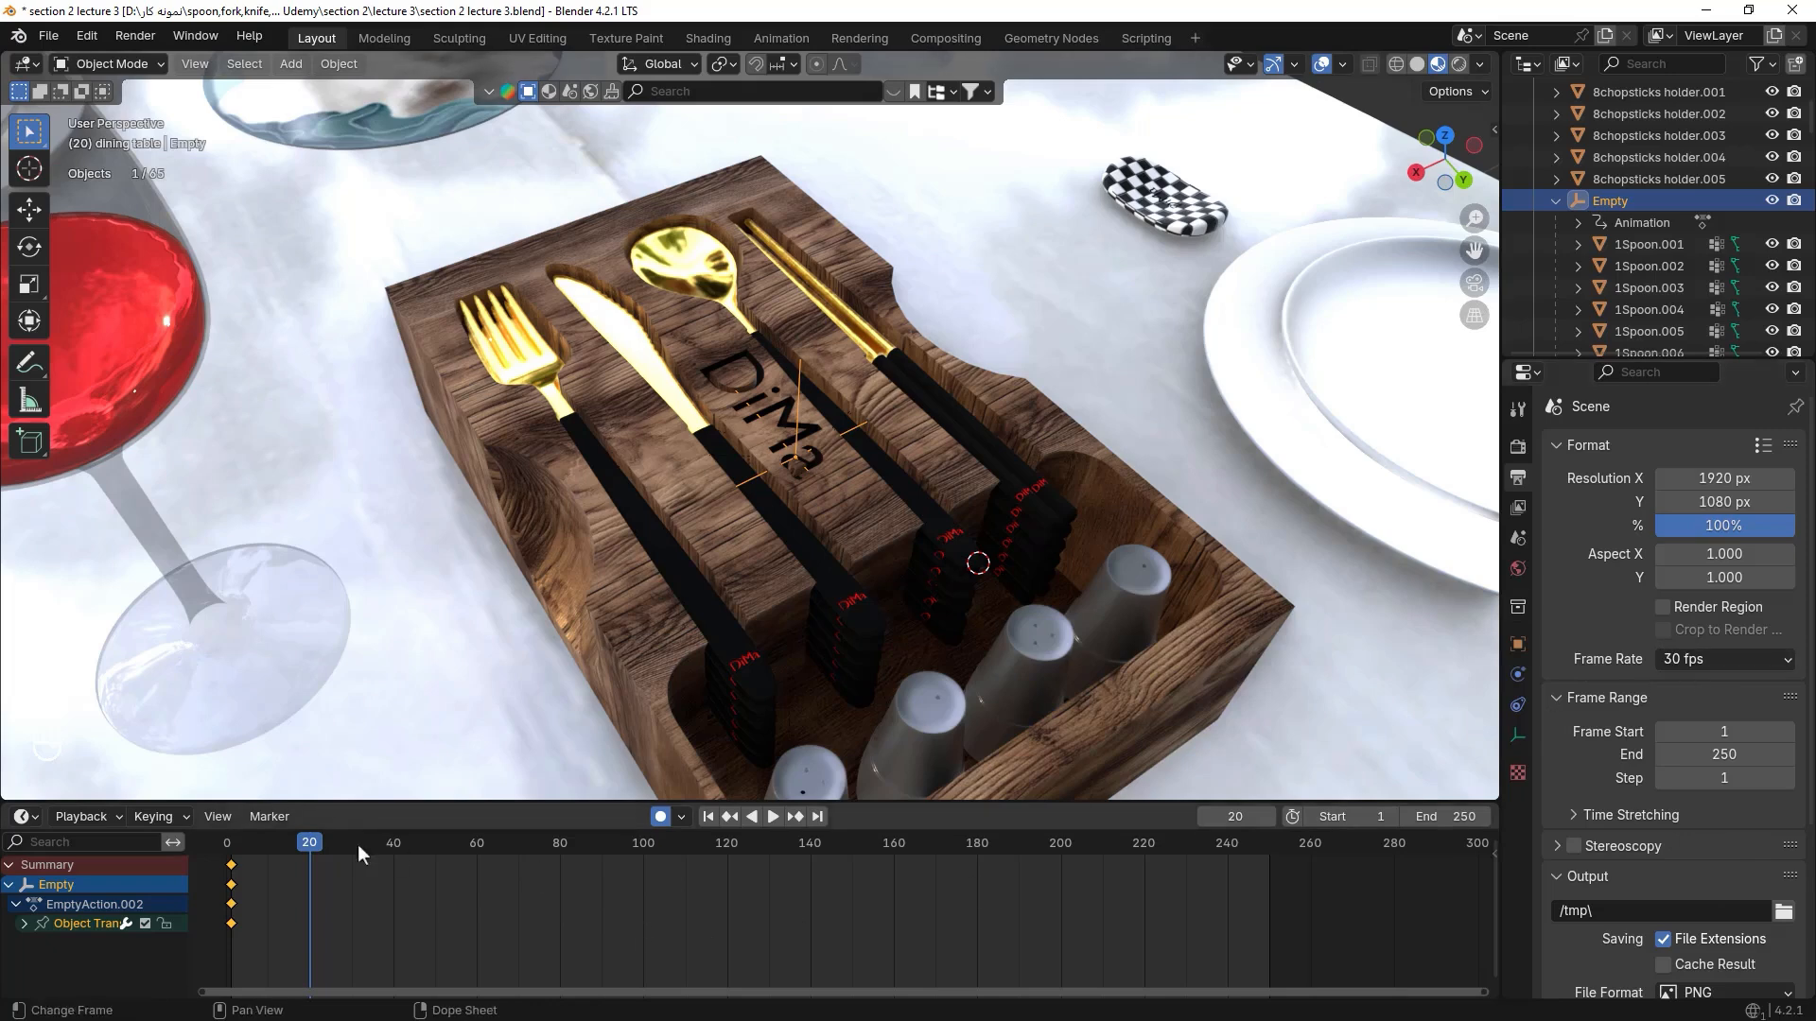
pyautogui.moveTo(312, 853)
pyautogui.mouseDown()
pyautogui.moveTo(351, 853)
pyautogui.moveTo(308, 872)
pyautogui.mouseUp()
pyautogui.click(1517, 644)
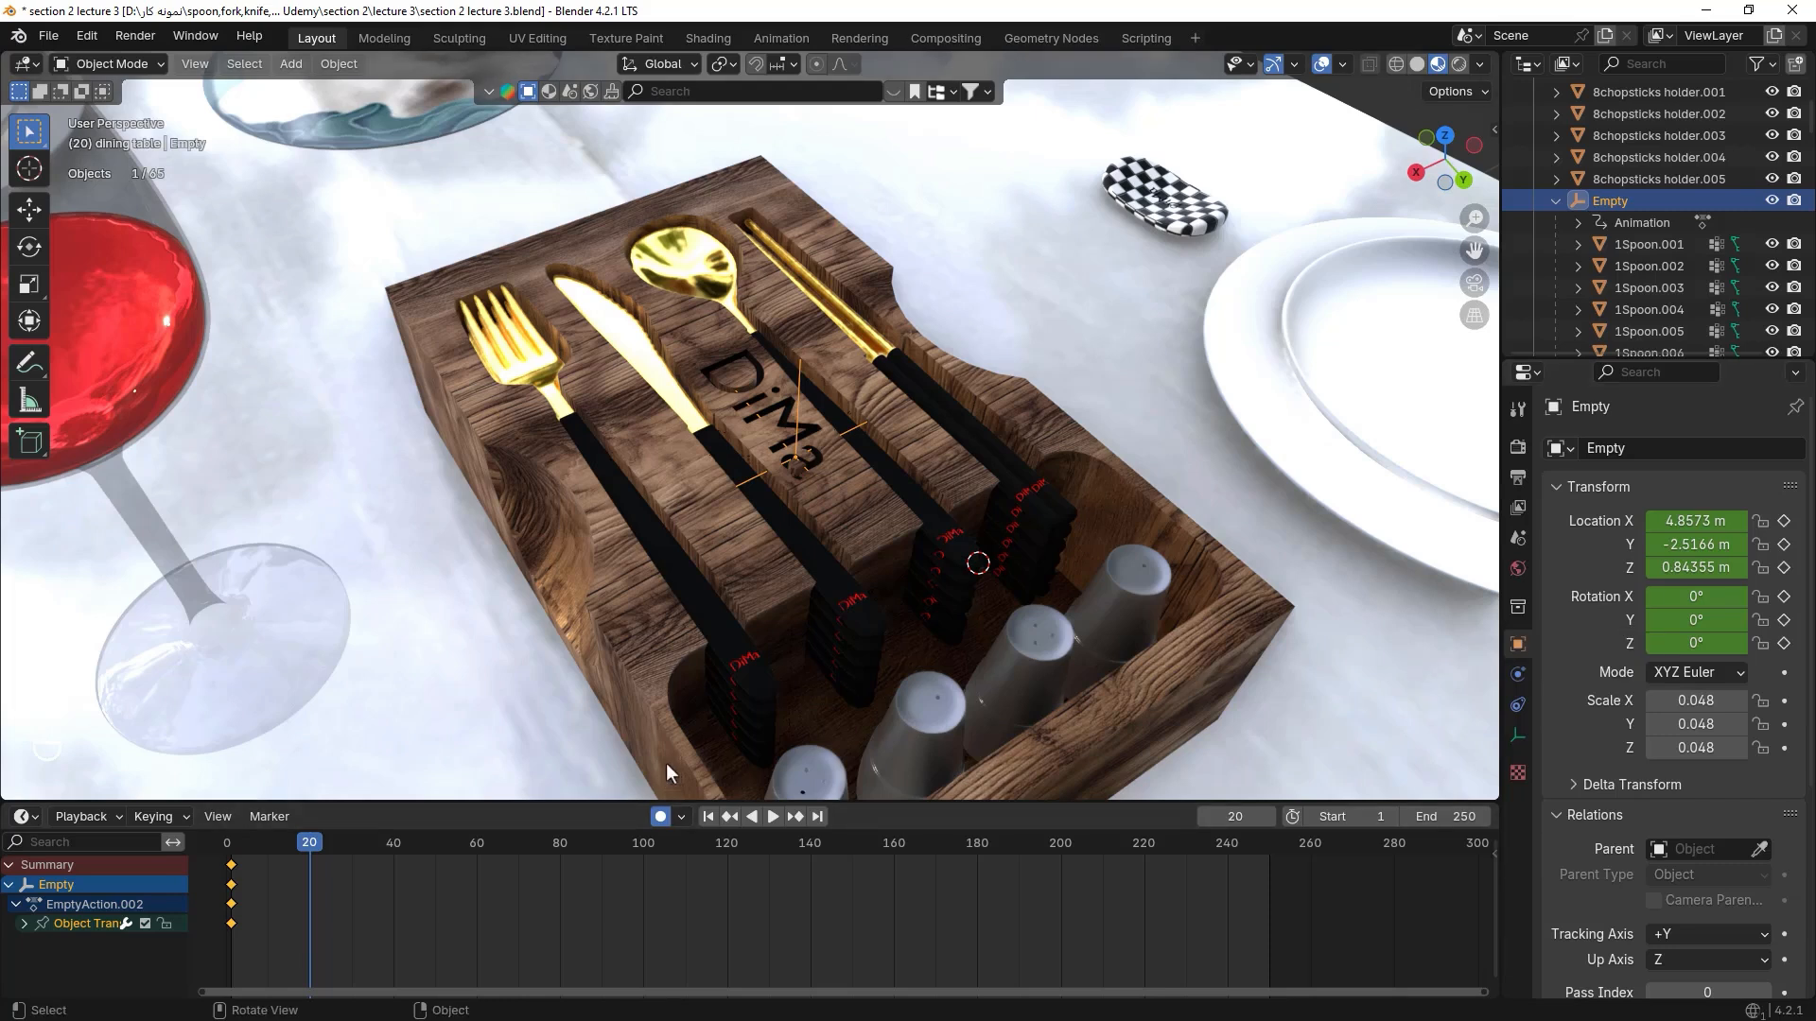
# - Preview the animation from frame 20, cancel the playback, and view the cutlery box in right orthographic view
pyautogui.press('space')
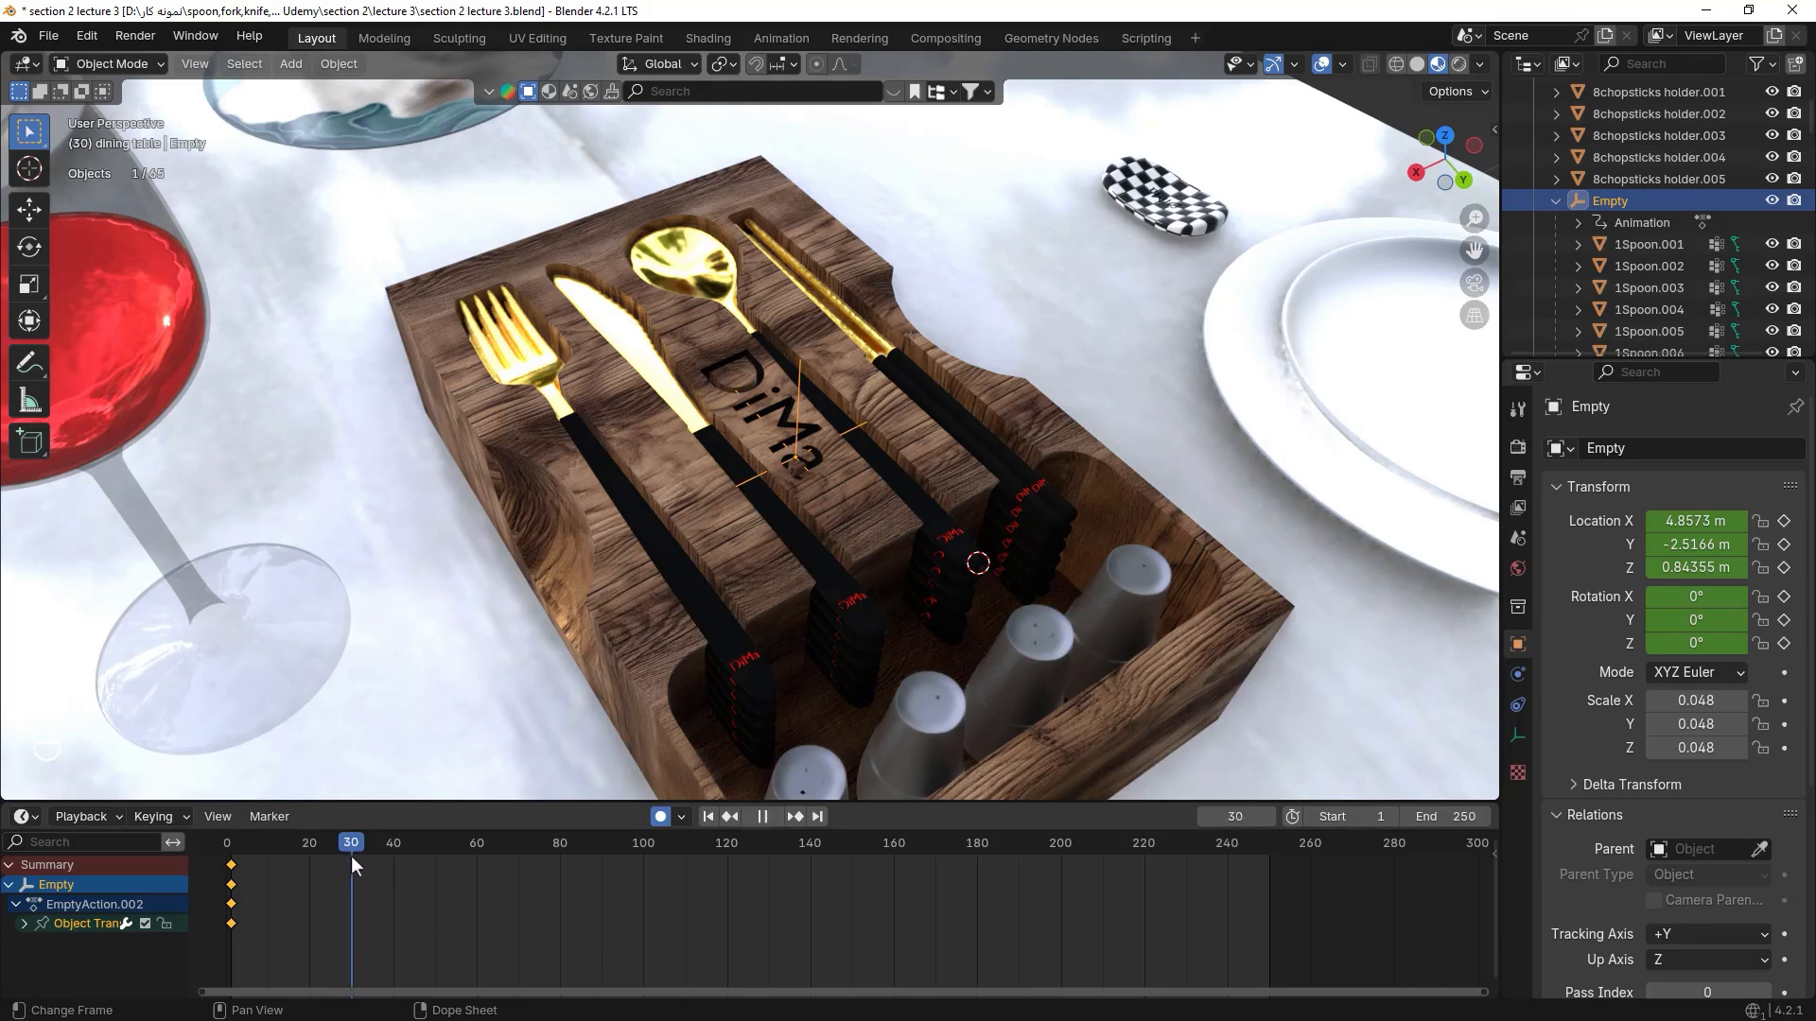
pyautogui.press('Escape')
pyautogui.press('KP_3')
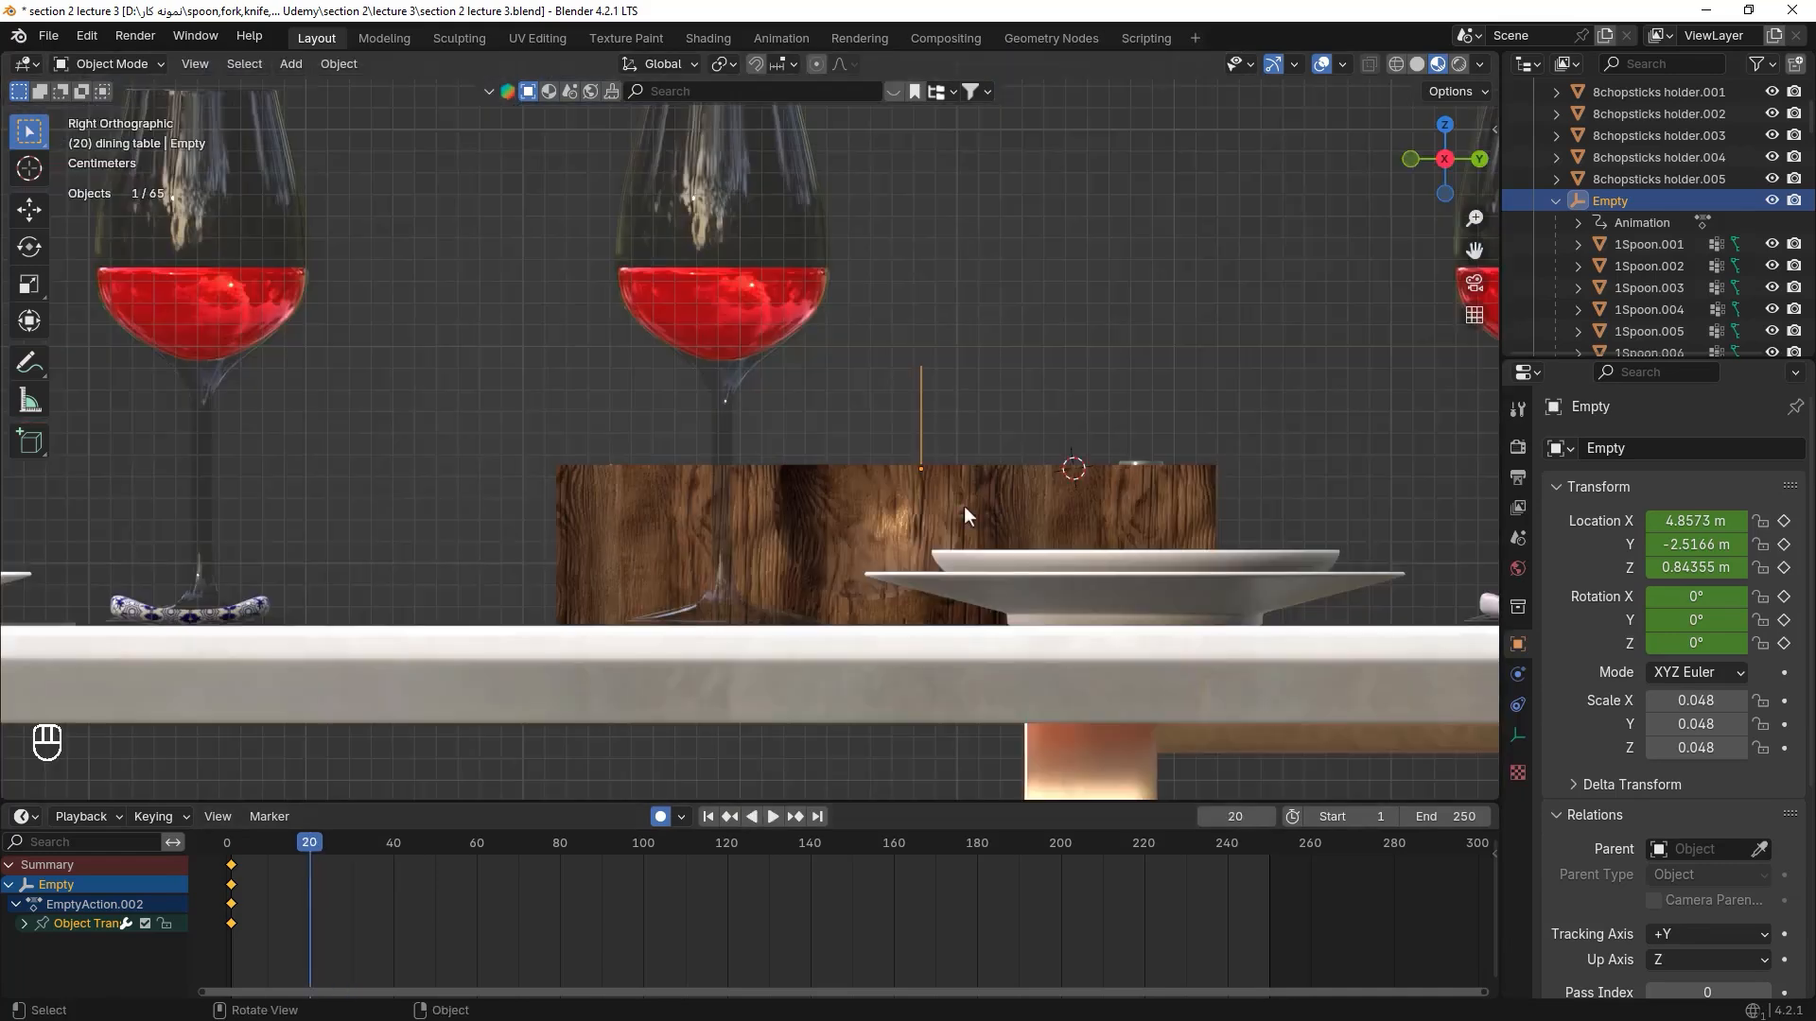
# - Raise the empty about 0.059 m along Z at frame 20 so the cutlery and shakers lift out of the box
pyautogui.press('g')
pyautogui.press('z')
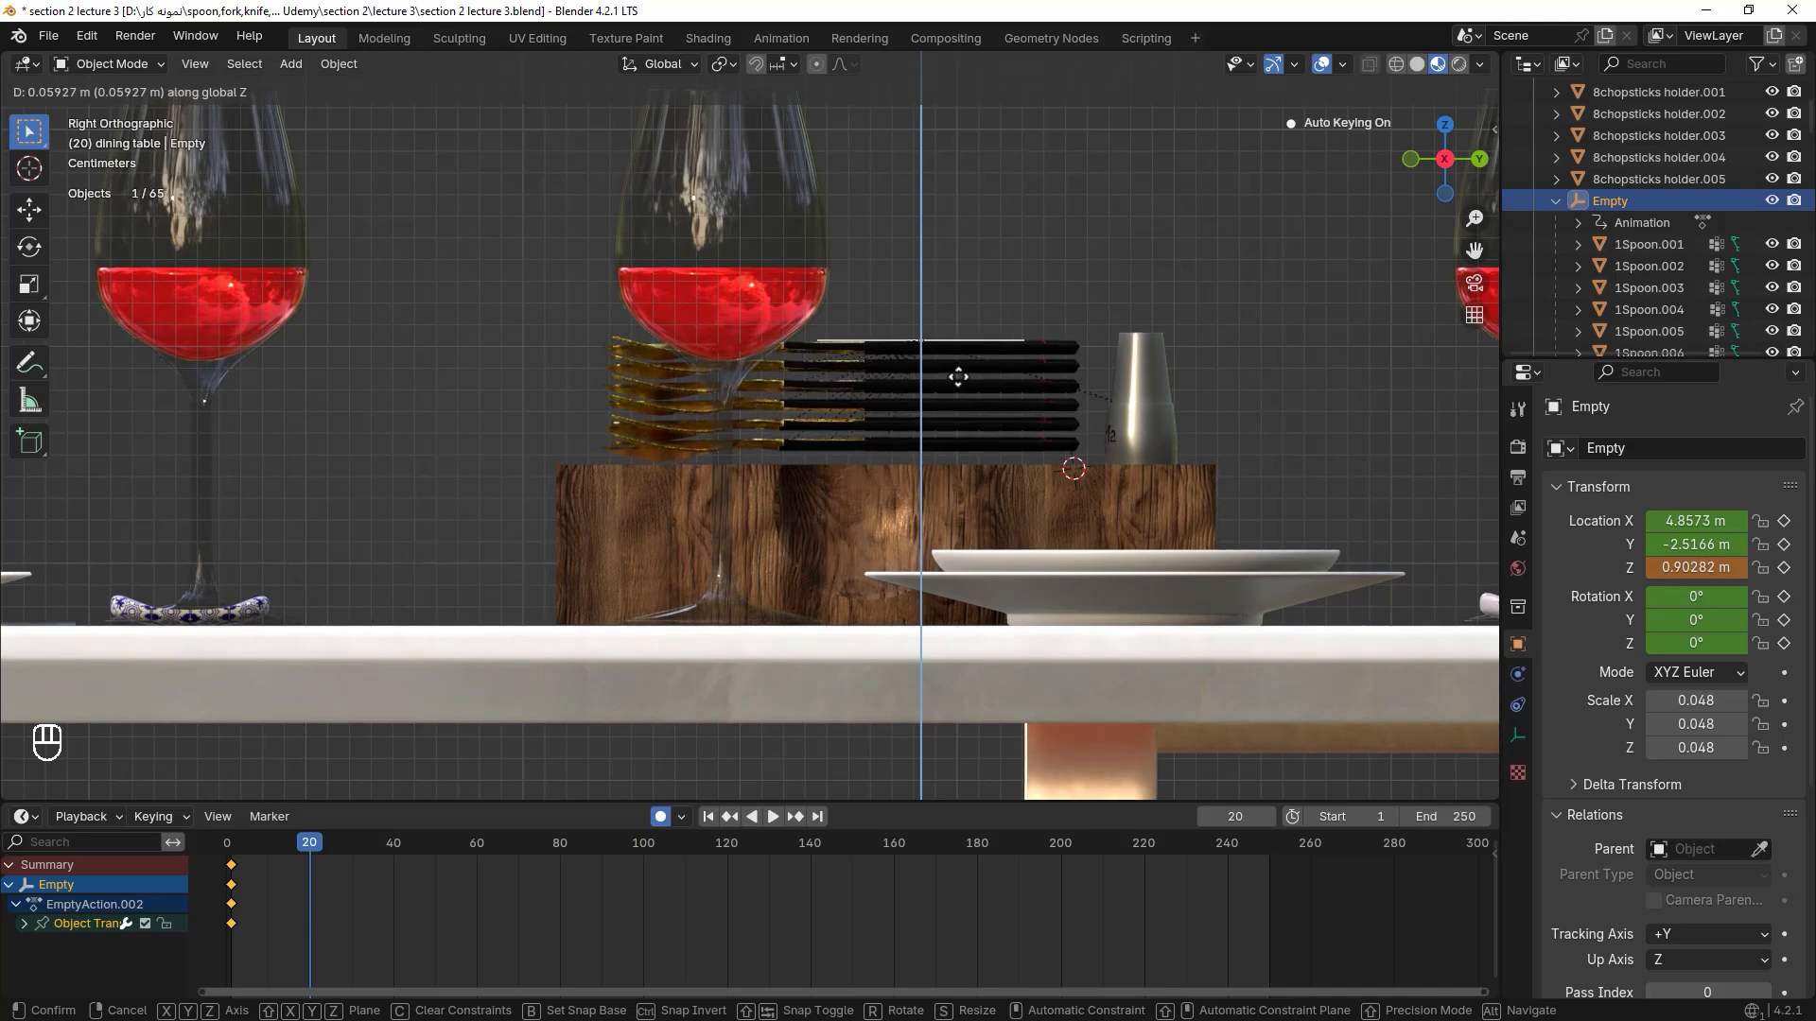
pyautogui.click(958, 378)
pyautogui.moveTo(958, 378); pyautogui.dragTo(310, 468, button='middle')
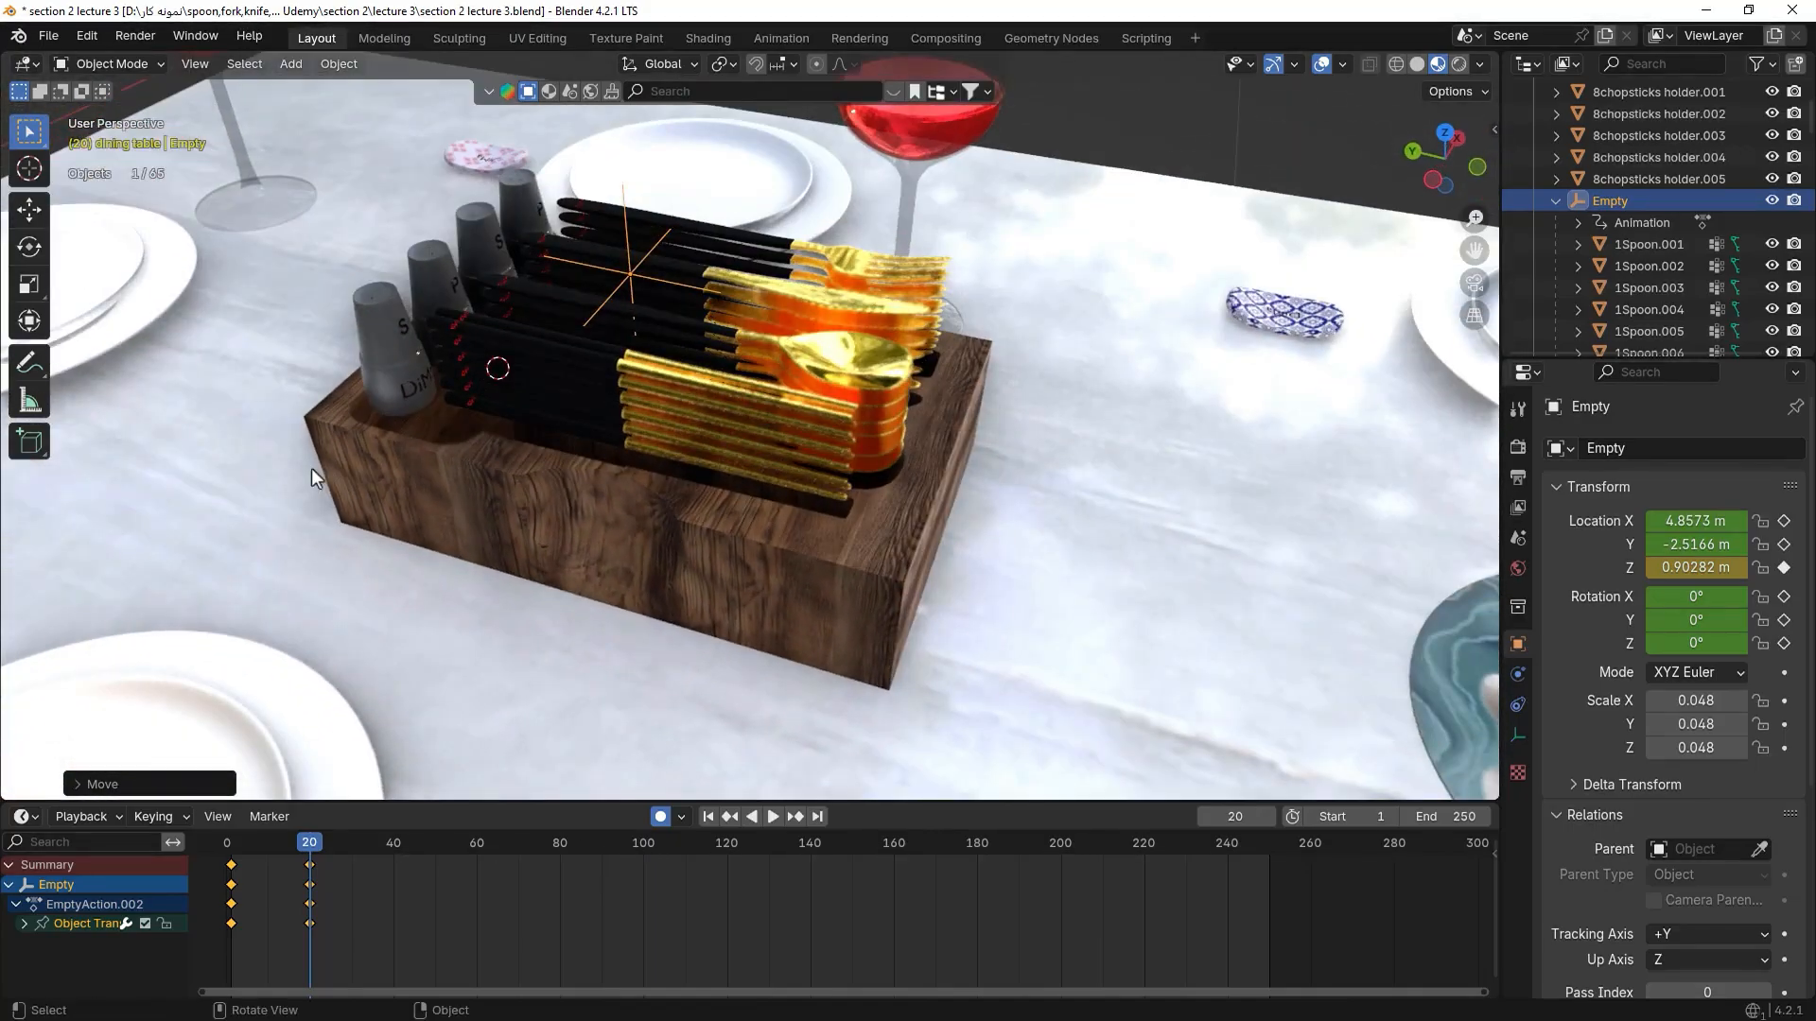
# - Set the origin of the salt shaker 6salt.001 to its center of mass (surface), working in top view
pyautogui.moveTo(626, 353); pyautogui.dragTo(681, 530, button='middle')
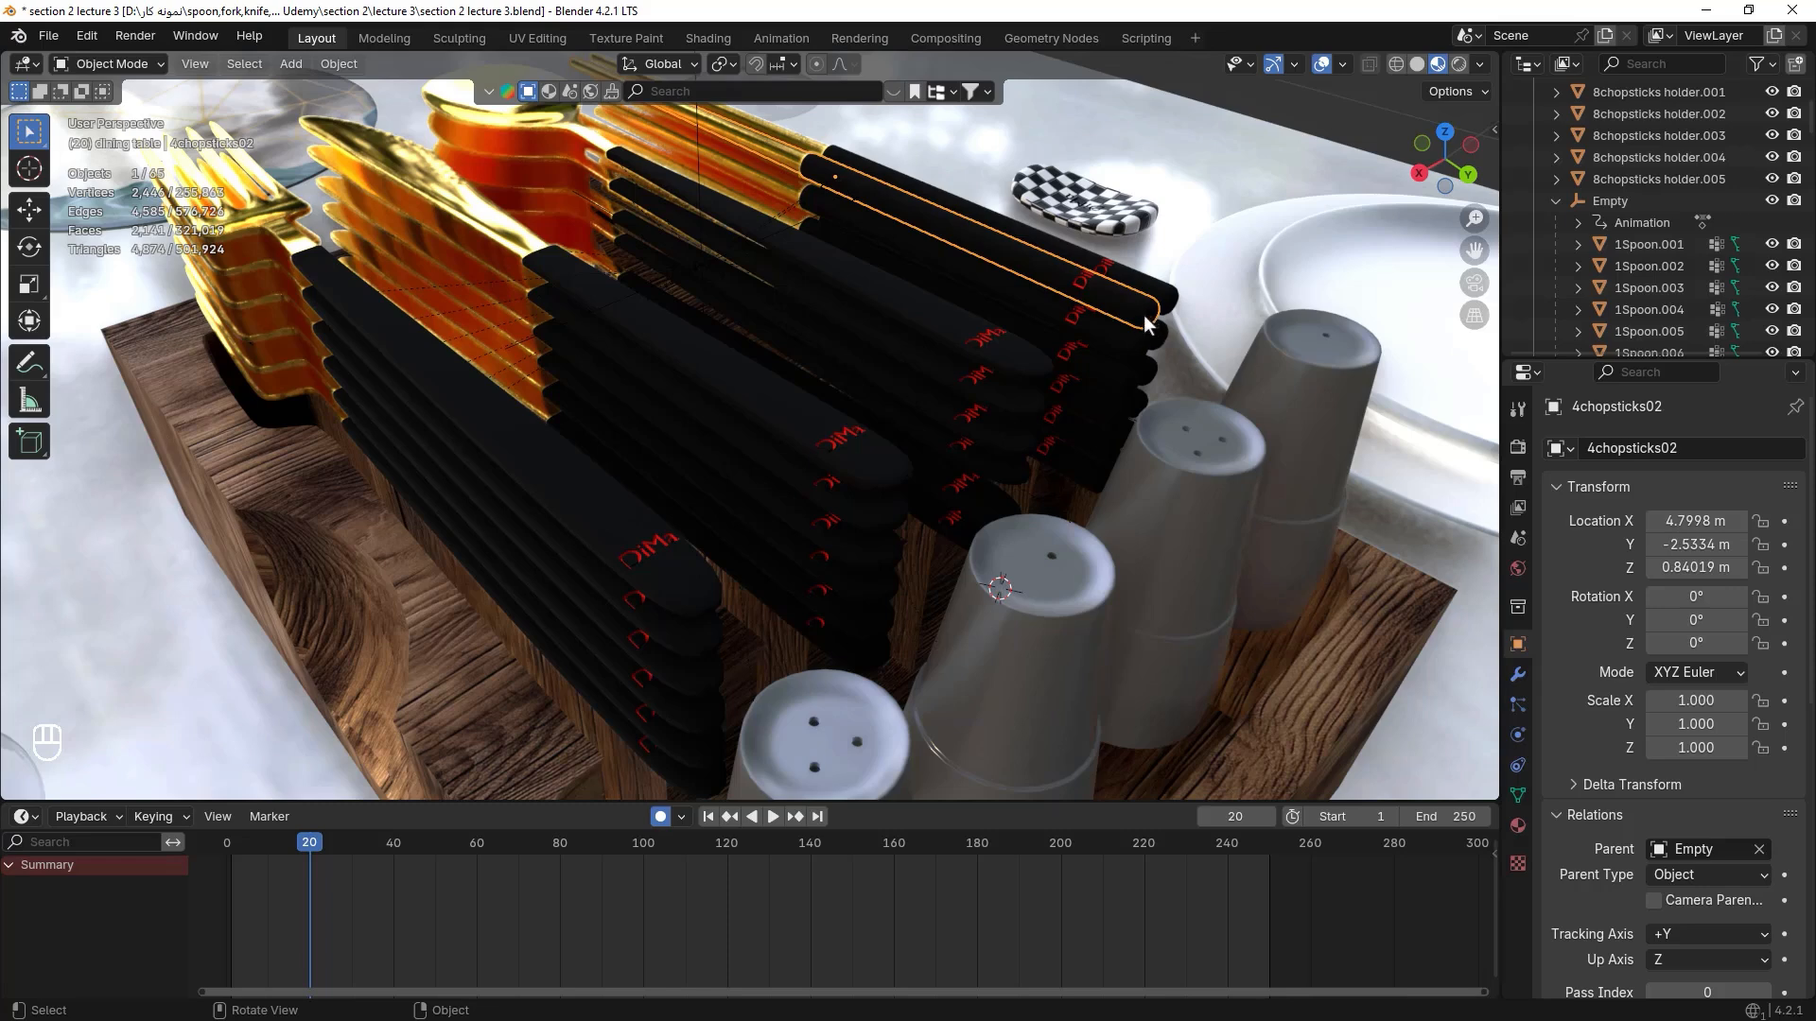
pyautogui.scroll(-3, 935, 544)
pyautogui.click(915, 618)
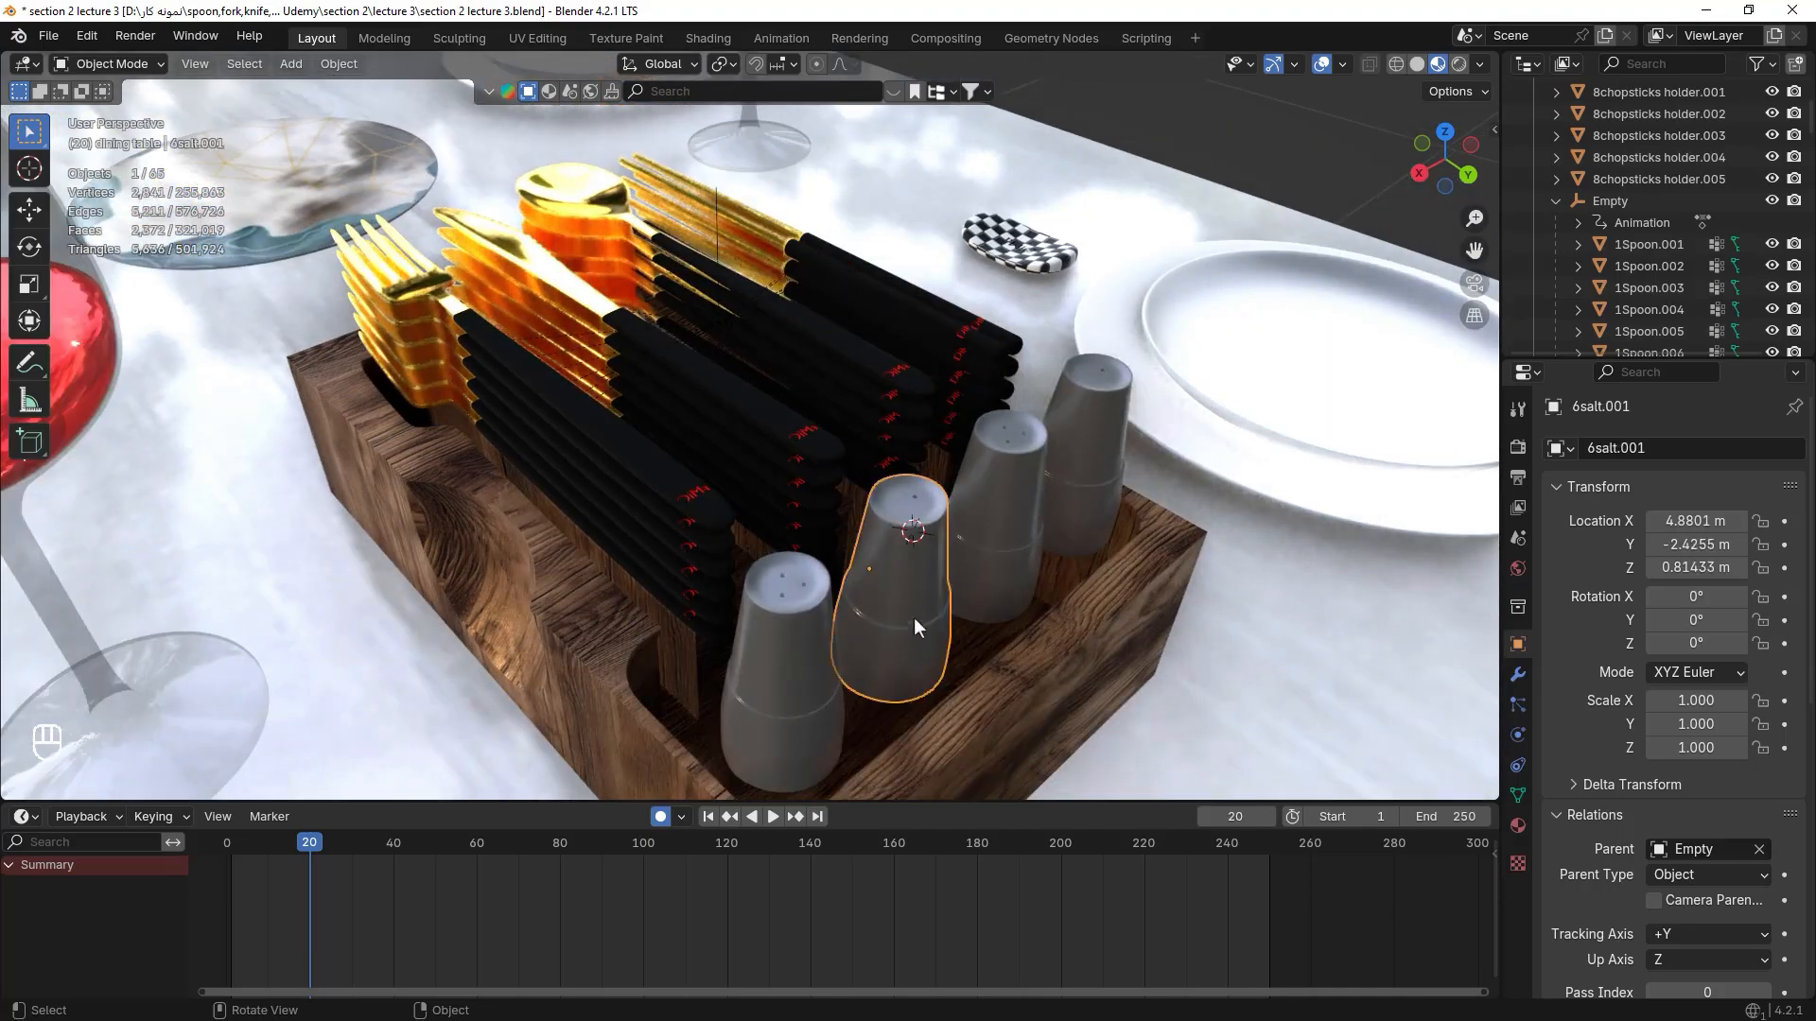
pyautogui.moveTo(901, 629); pyautogui.dragTo(1069, 615, button='middle')
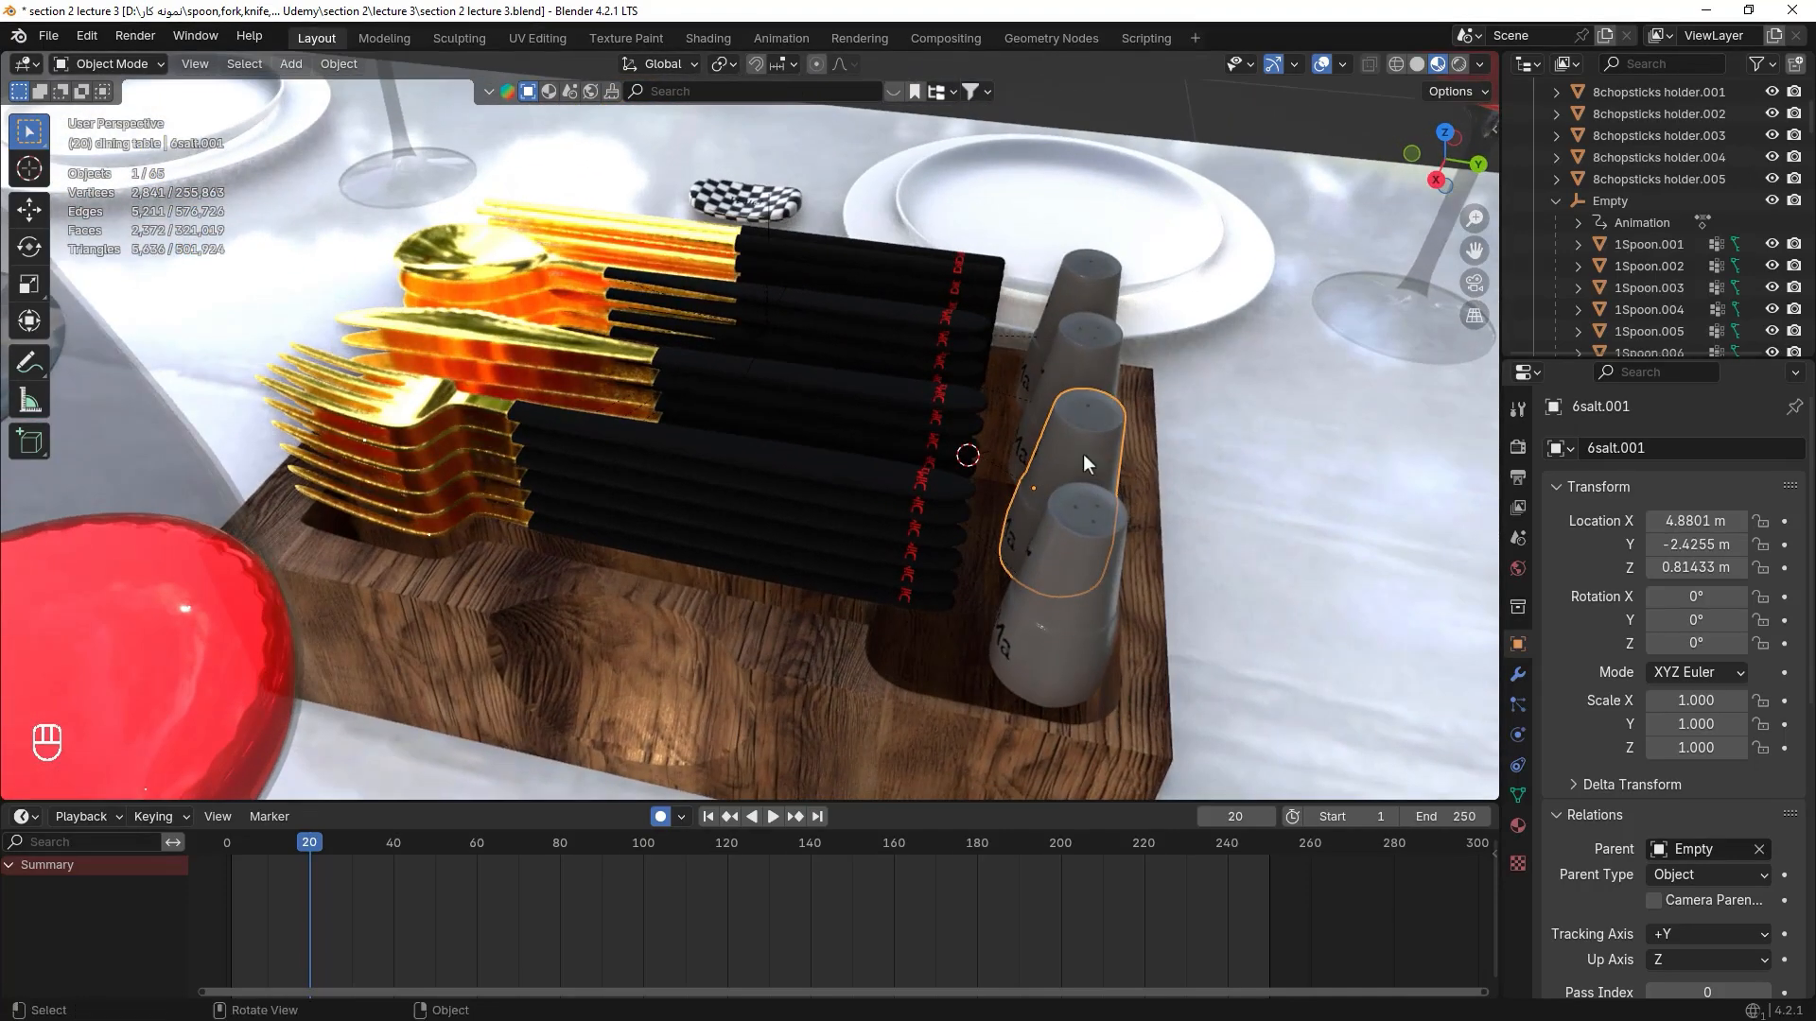
pyautogui.press('KP_7')
pyautogui.keyDown('shift'); pyautogui.moveTo(921, 234); pyautogui.dragTo(933, 563, button='middle'); pyautogui.keyUp('shift')
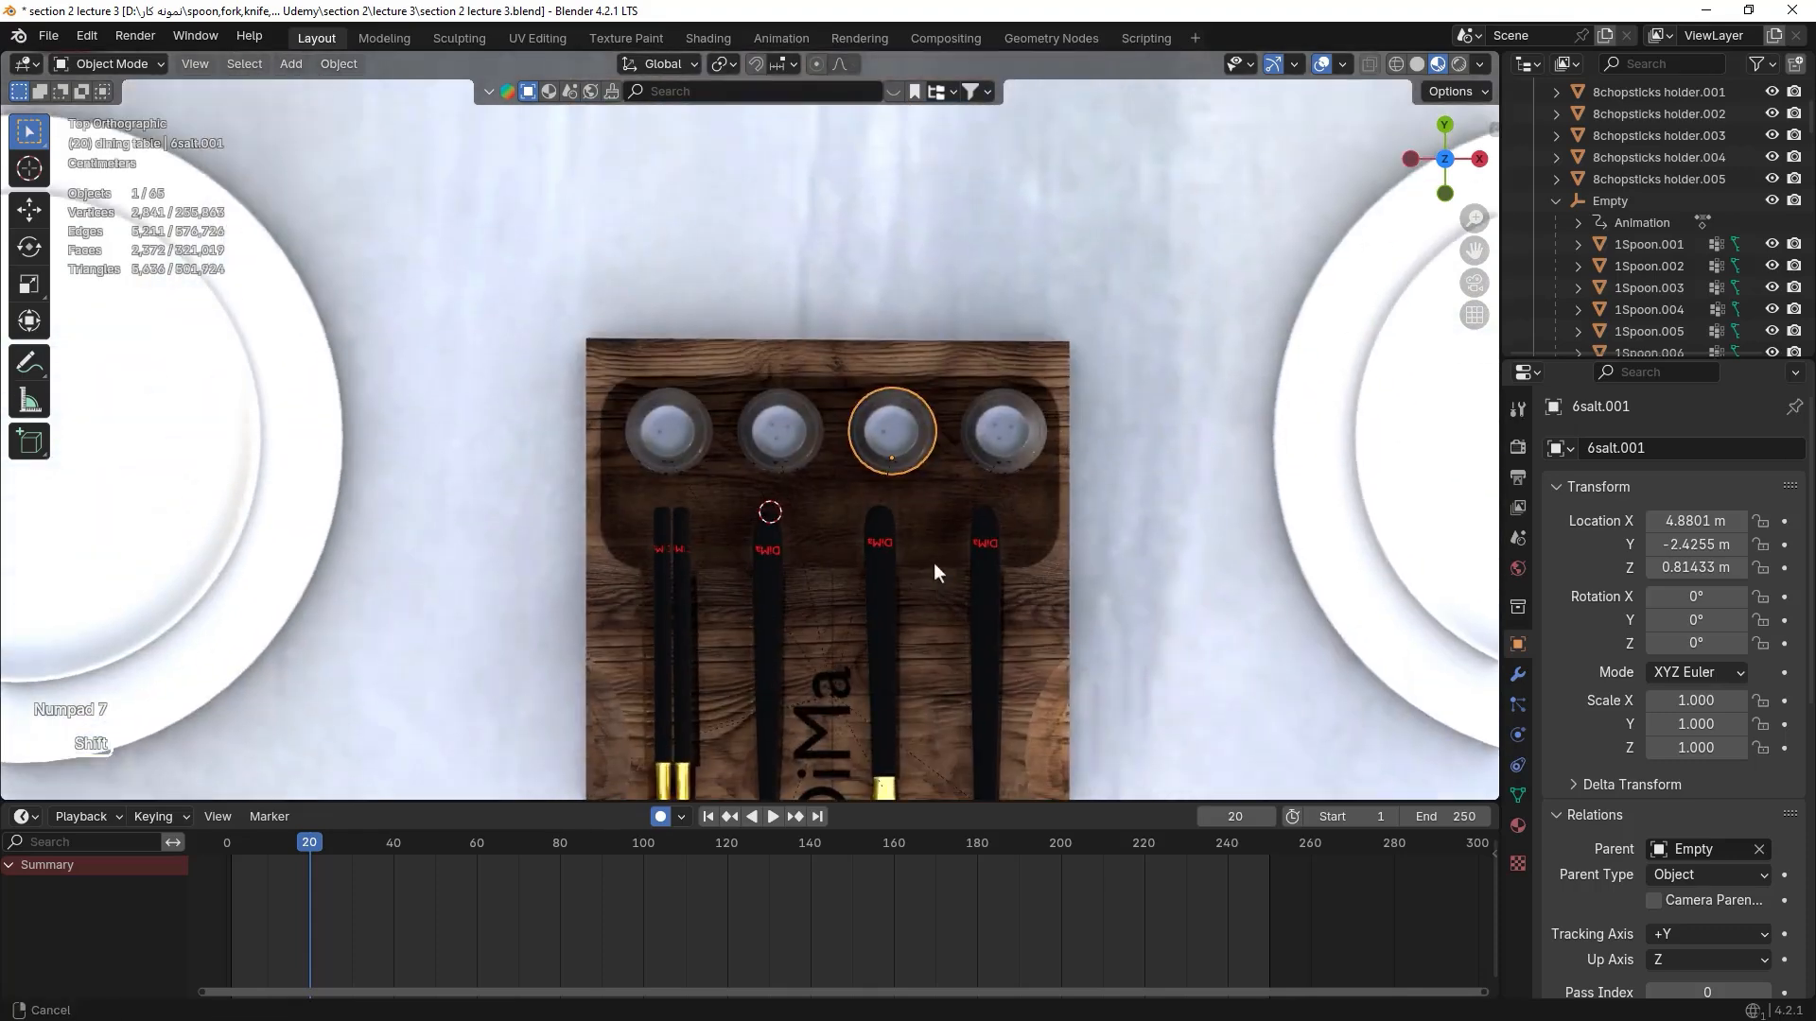
pyautogui.scroll(3, 913, 475)
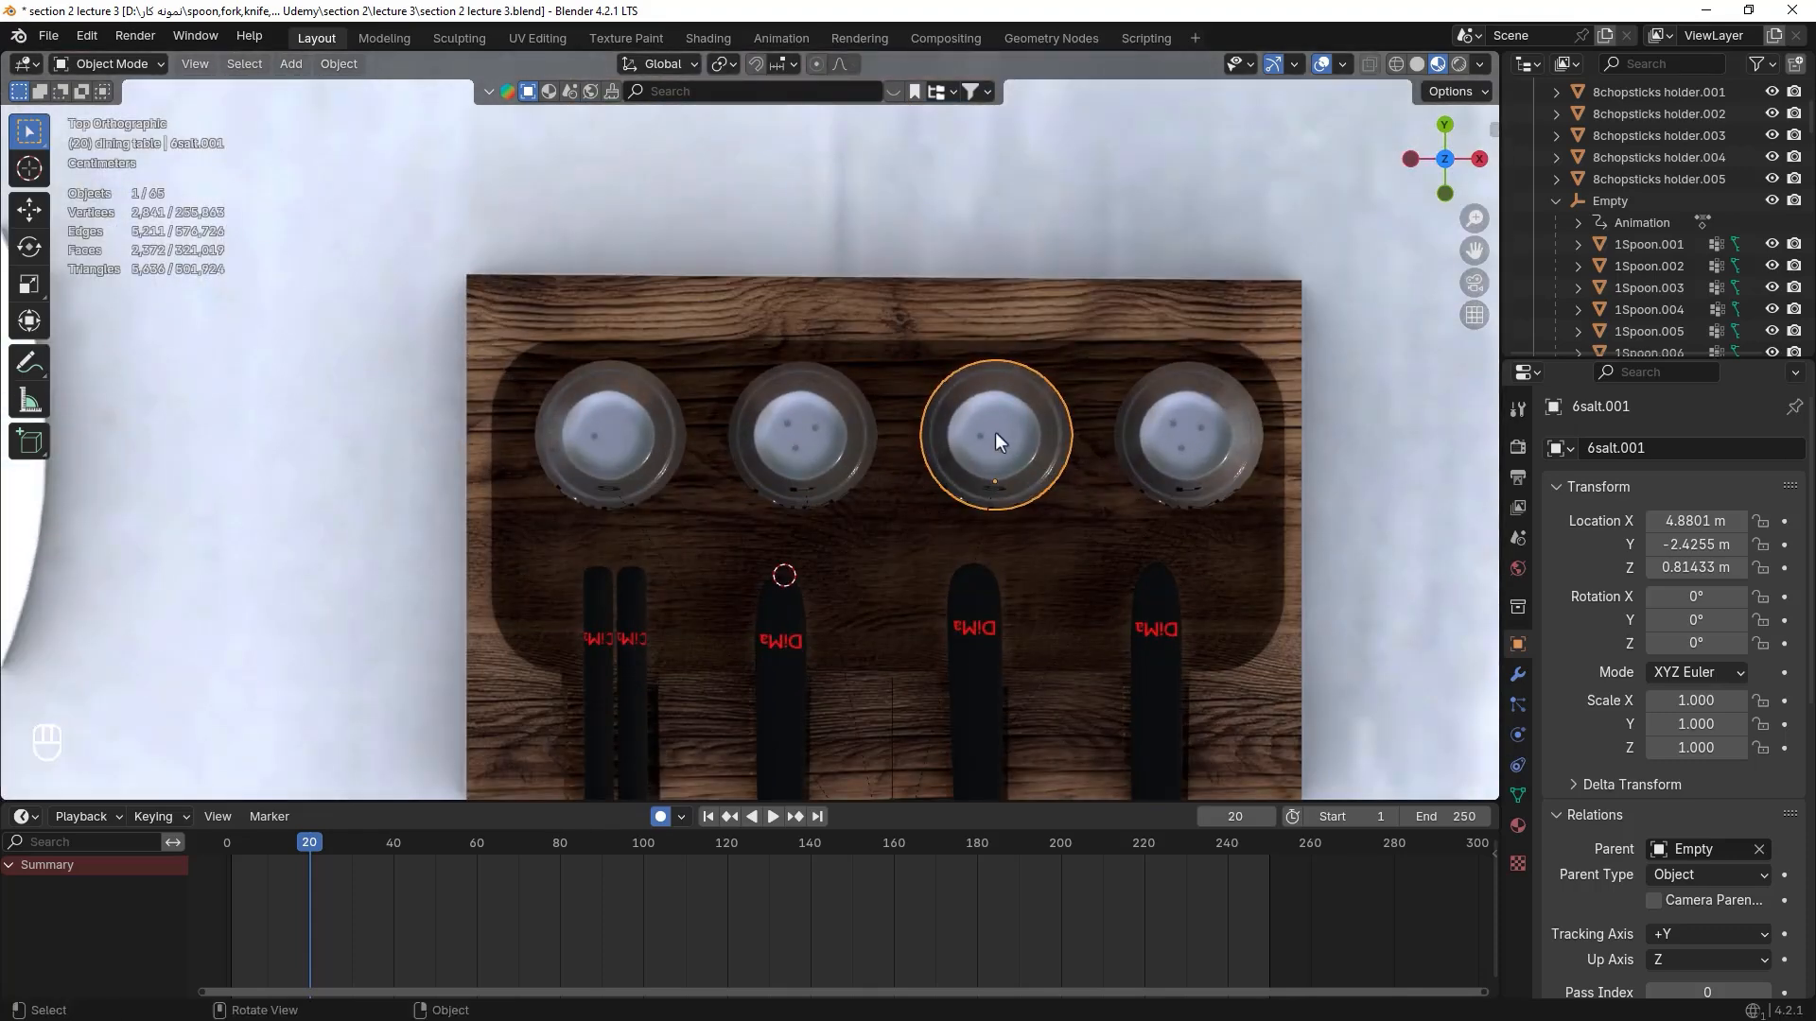
pyautogui.rightClick(995, 430)
pyautogui.moveTo(994, 430)
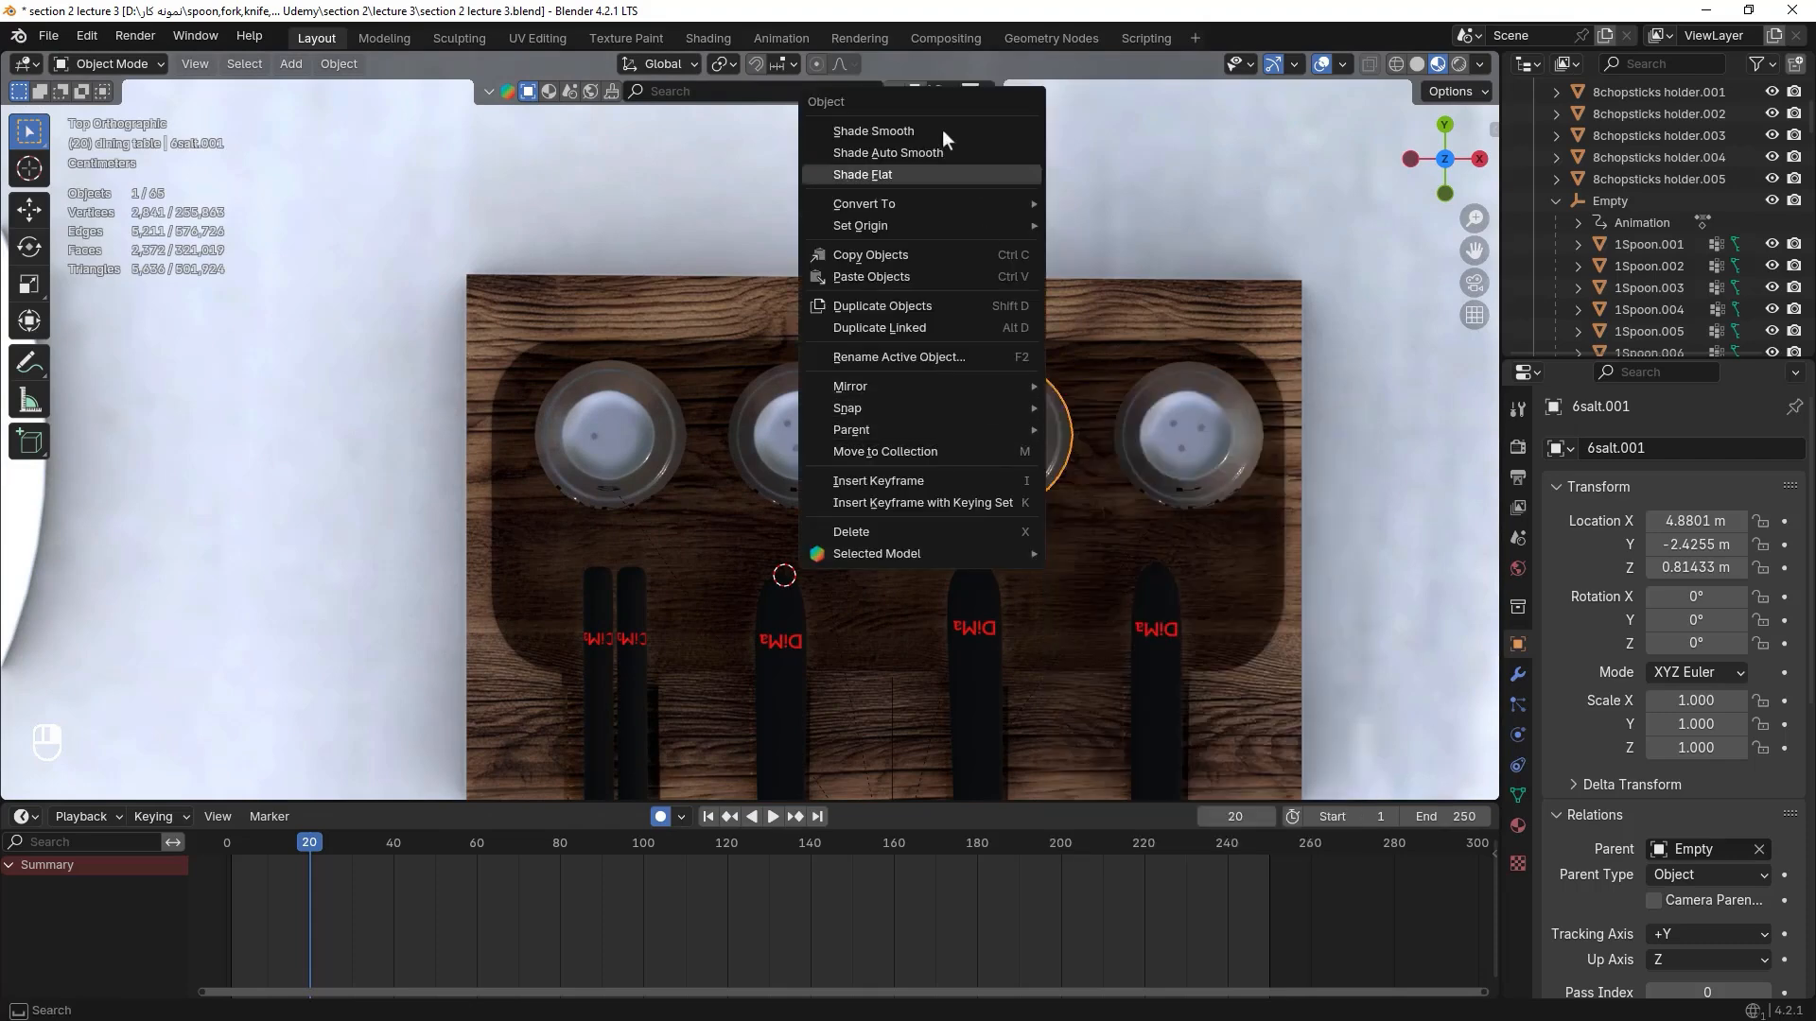
pyautogui.rightClick(994, 436)
pyautogui.moveTo(937, 221)
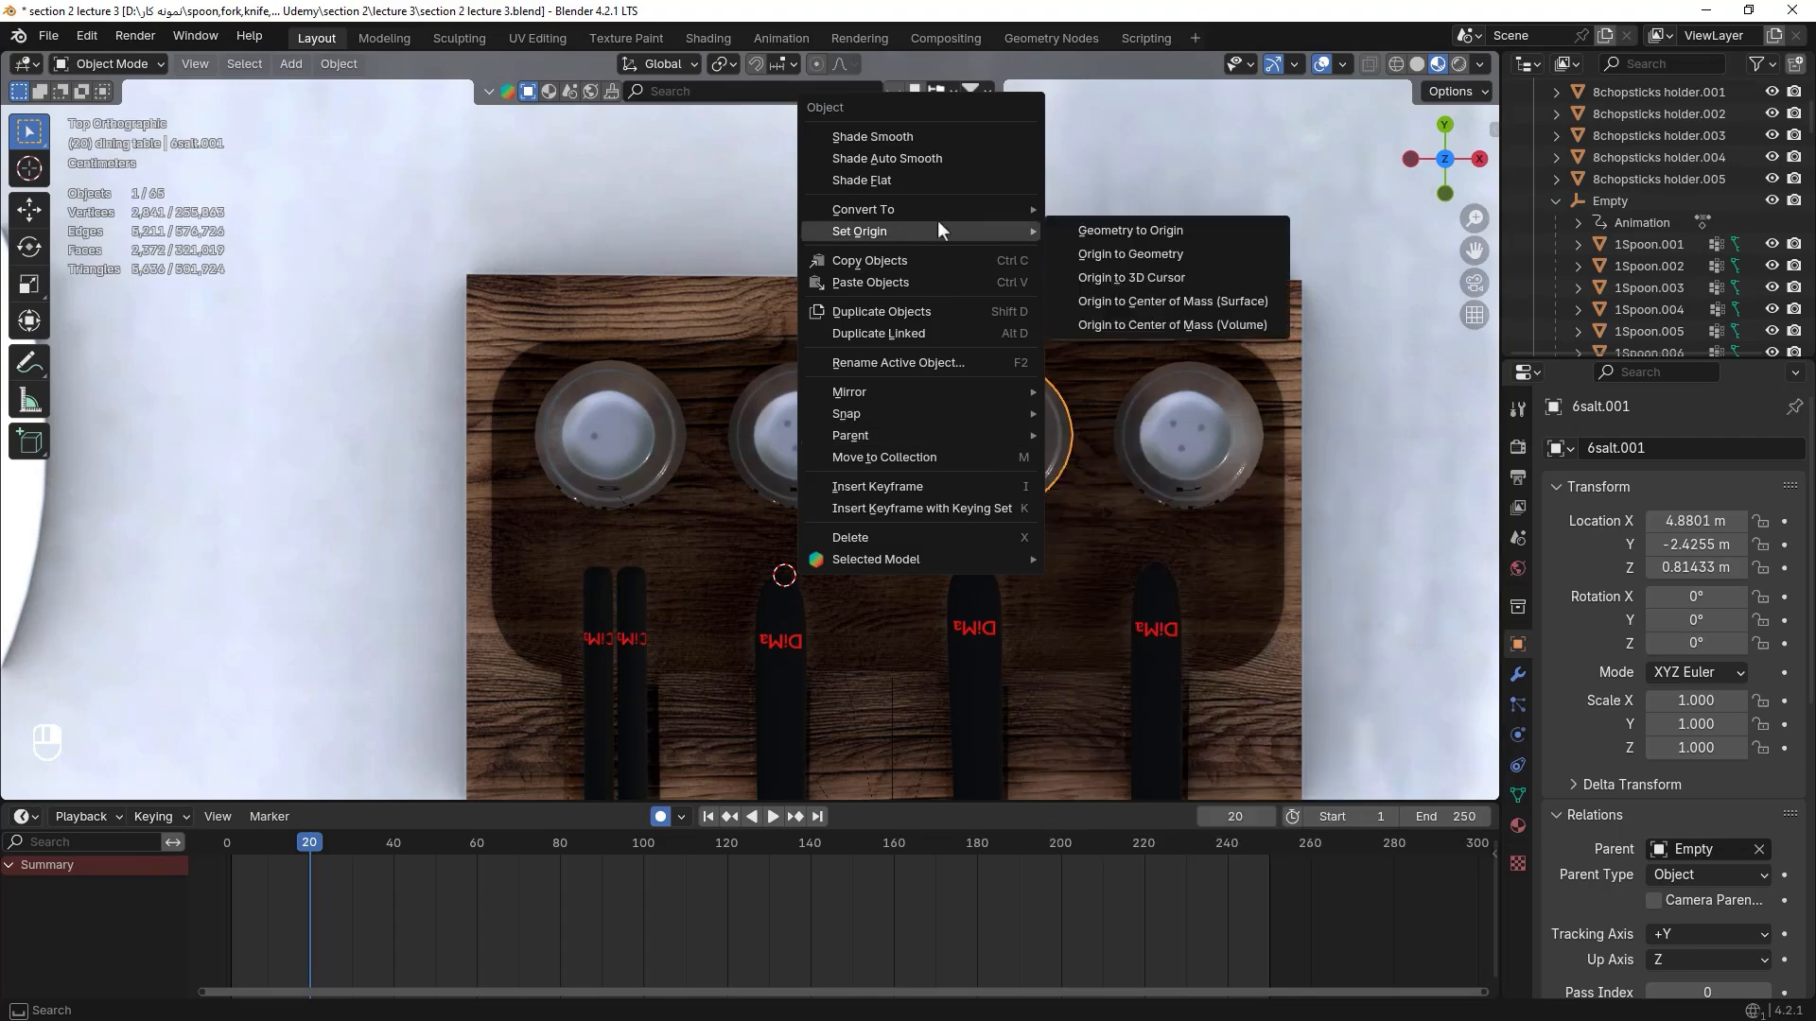
pyautogui.click(1233, 298)
# - Set the origin of the pepper shaker 7pepper.001 at the end of the row to its center of mass (surface)
pyautogui.rightClick(1204, 447)
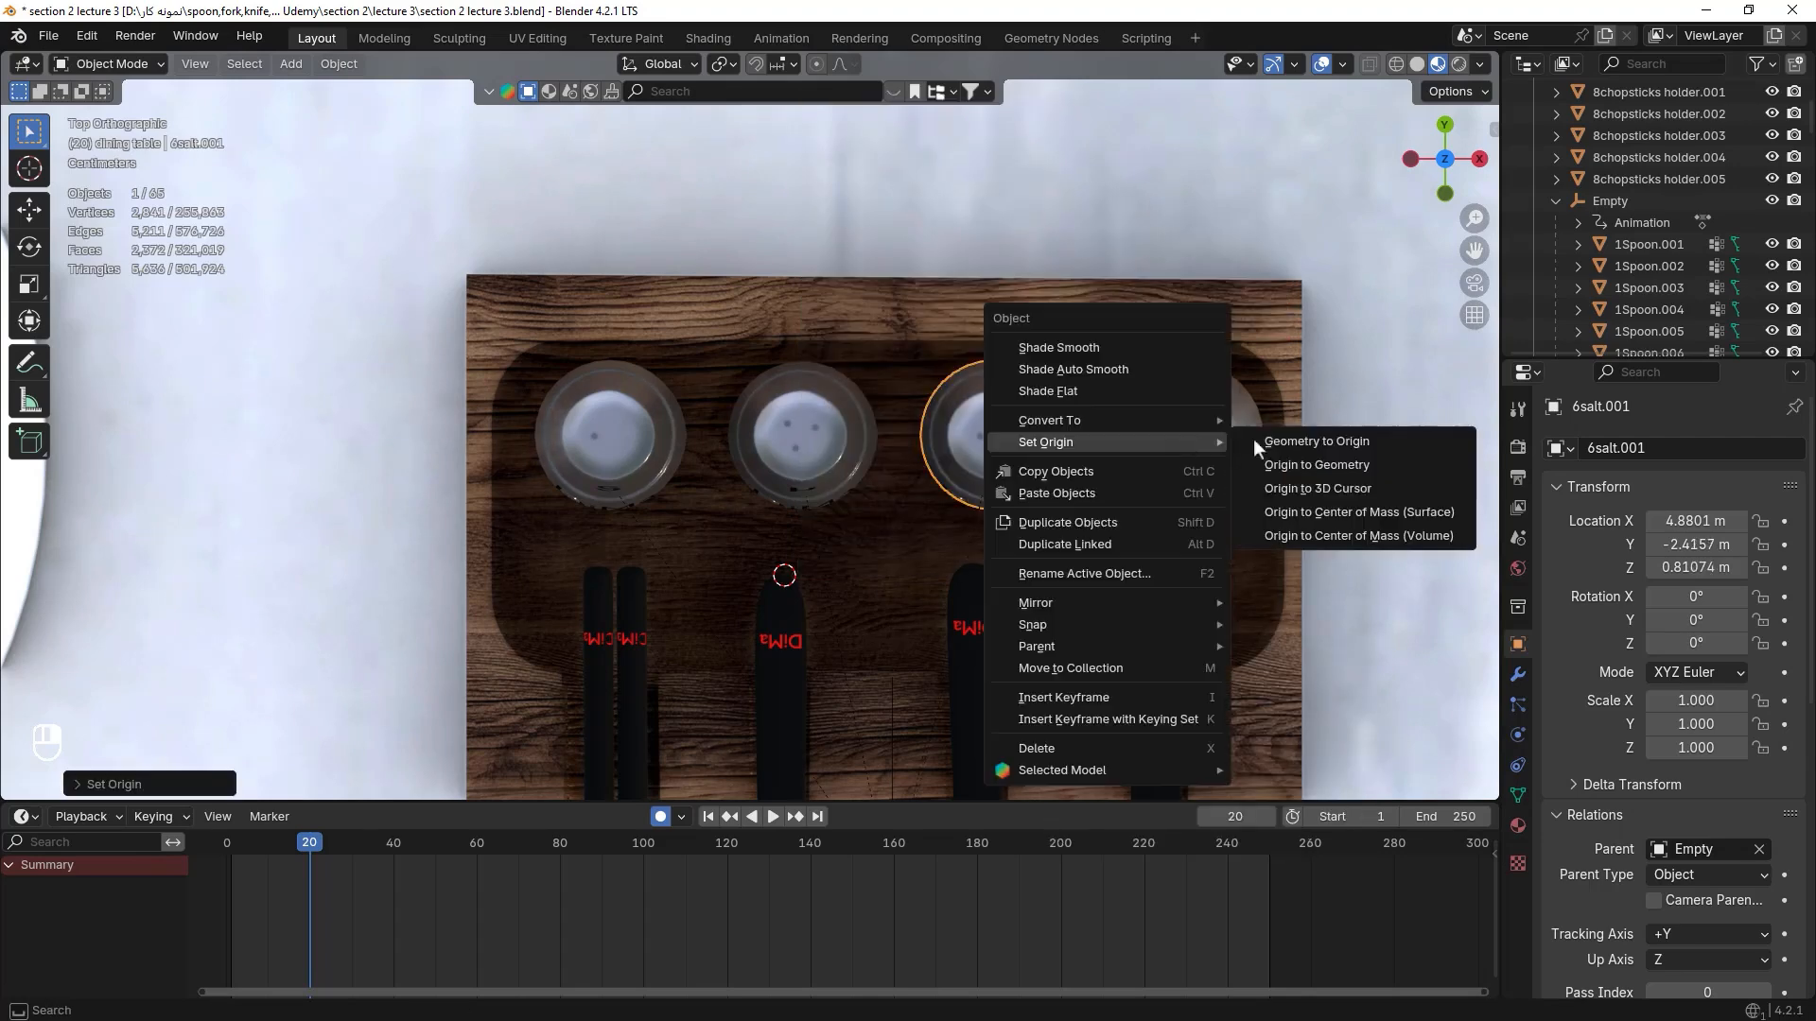
pyautogui.moveTo(1220, 418)
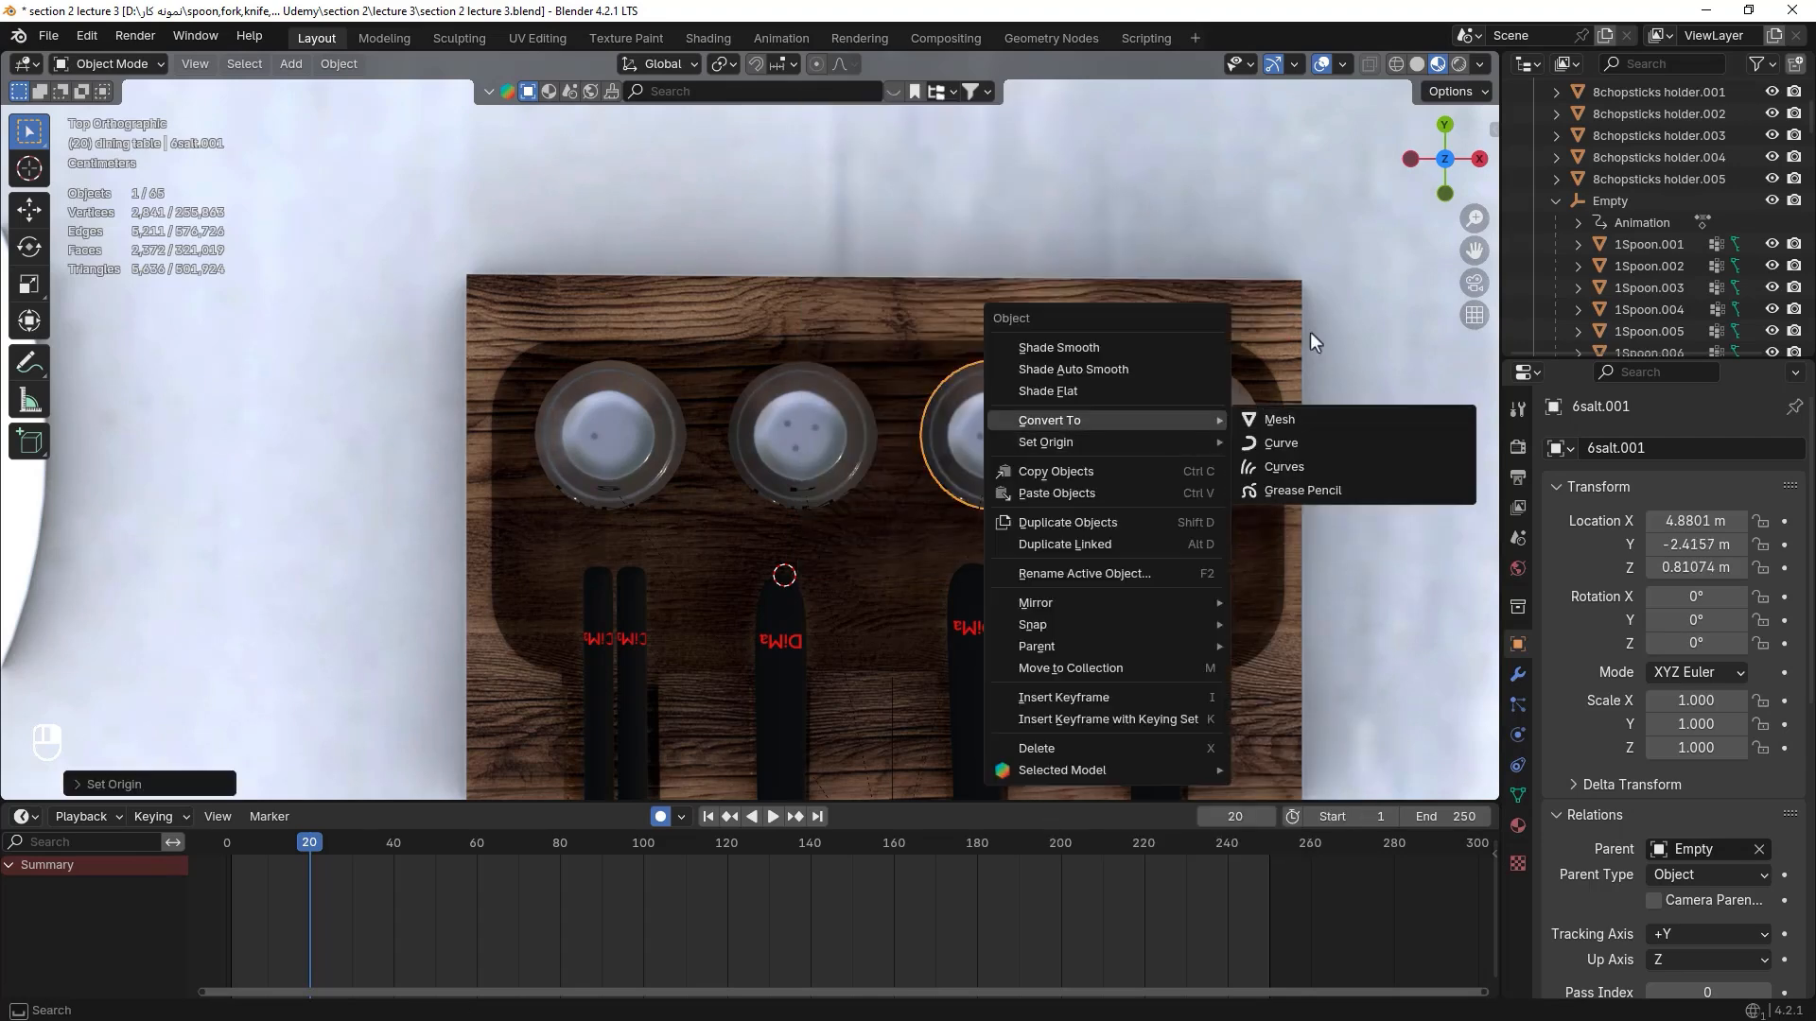
pyautogui.click(1245, 383)
pyautogui.click(1193, 425)
pyautogui.rightClick(1197, 427)
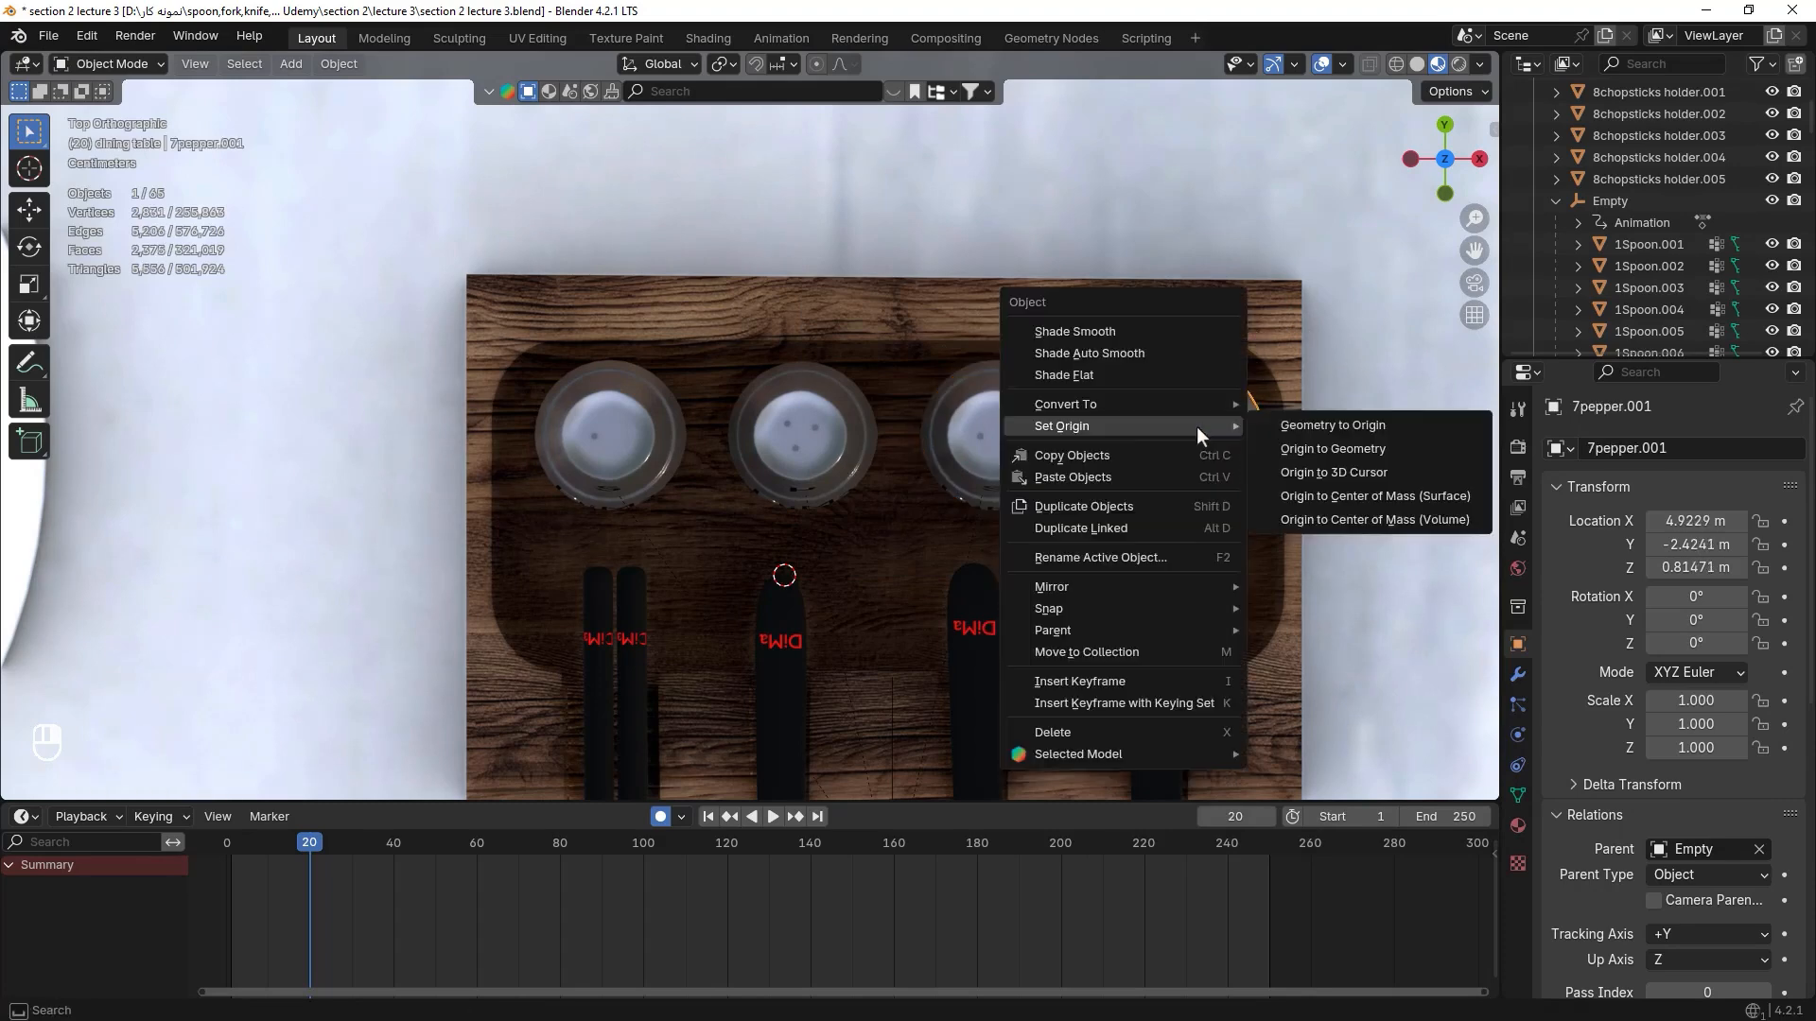
pyautogui.moveTo(1187, 428)
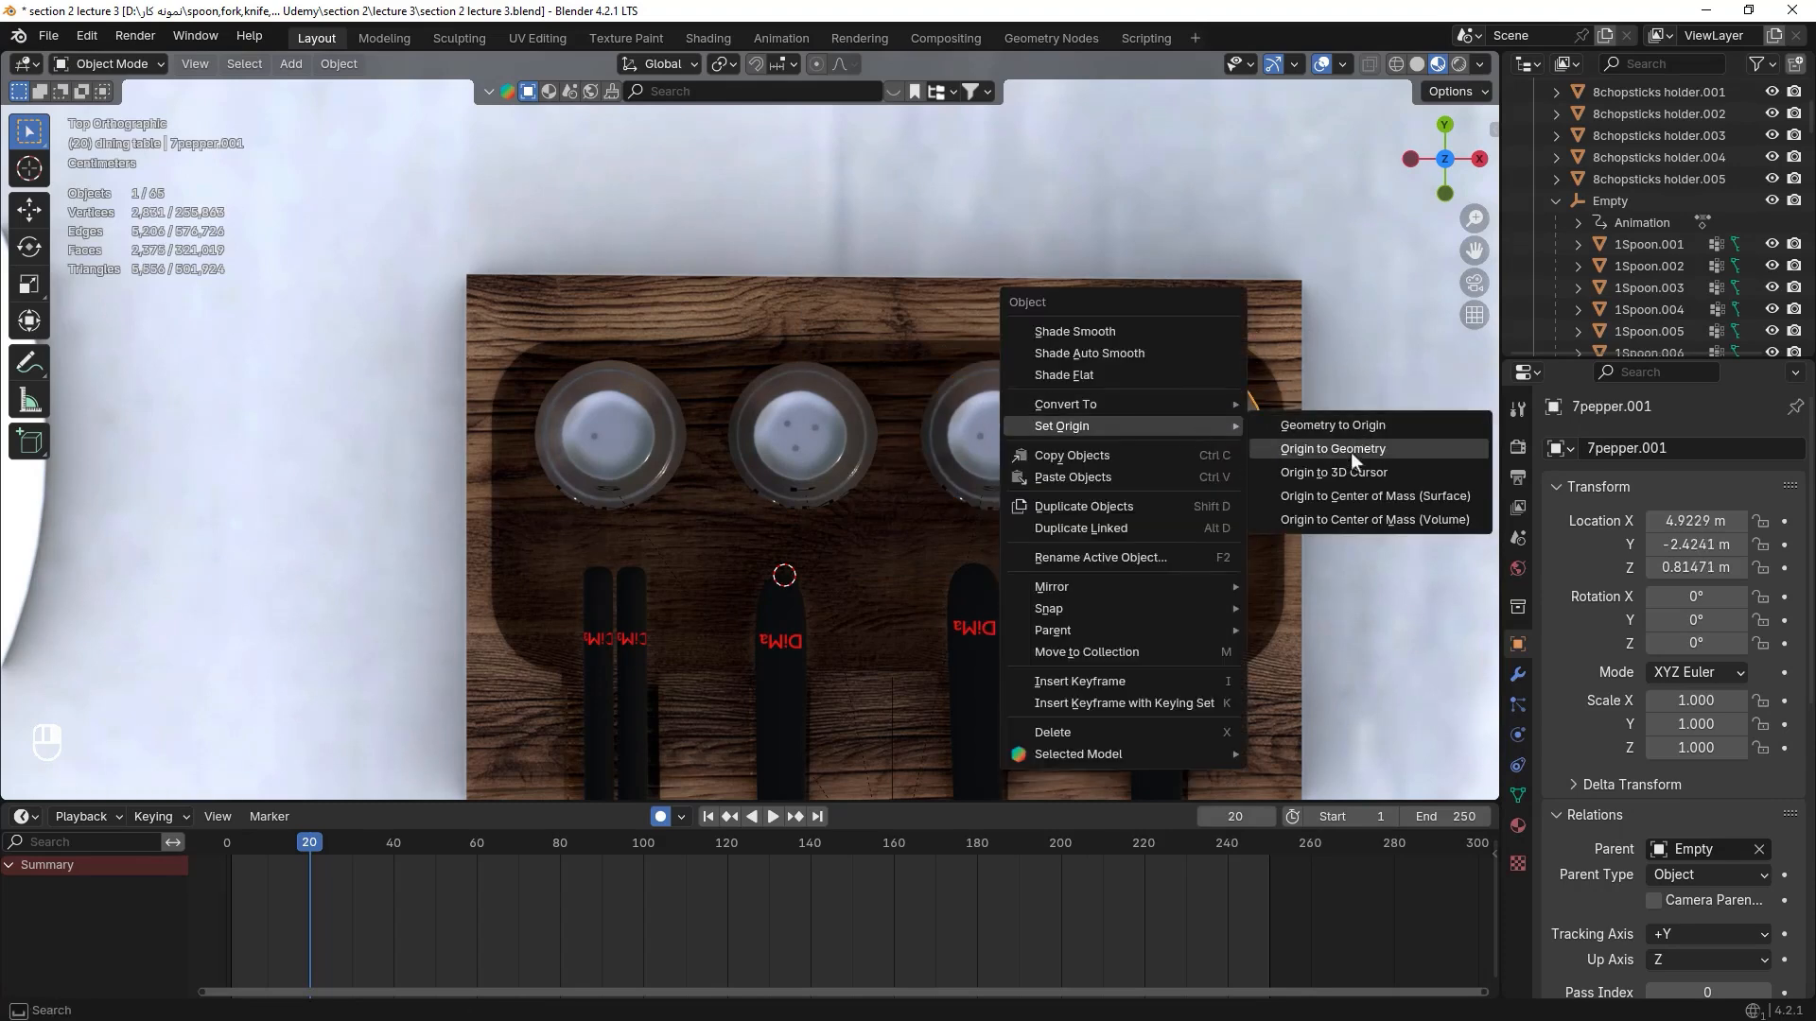
pyautogui.click(1354, 498)
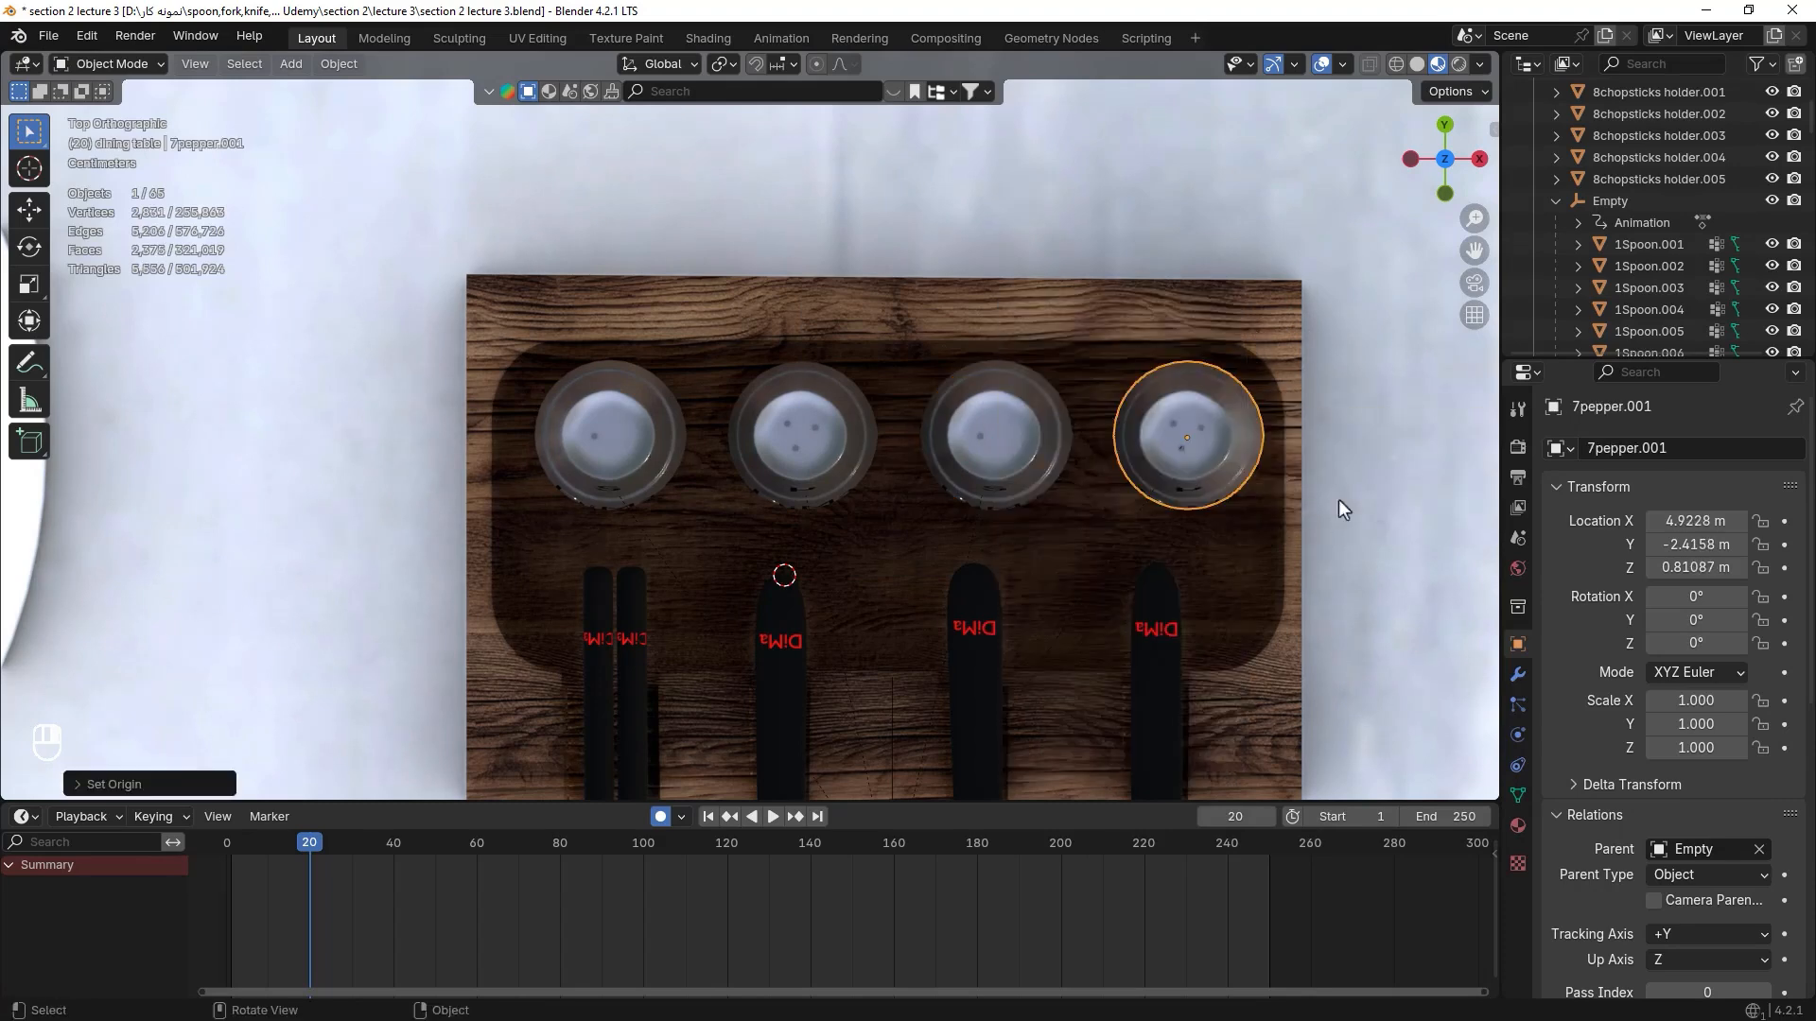
# - Set the origins of the two remaining shakers, 7pepper and 6salt, to their center of mass (surface)
pyautogui.click(801, 424)
pyautogui.rightClick(811, 445)
pyautogui.moveTo(812, 438)
pyautogui.click(1028, 500)
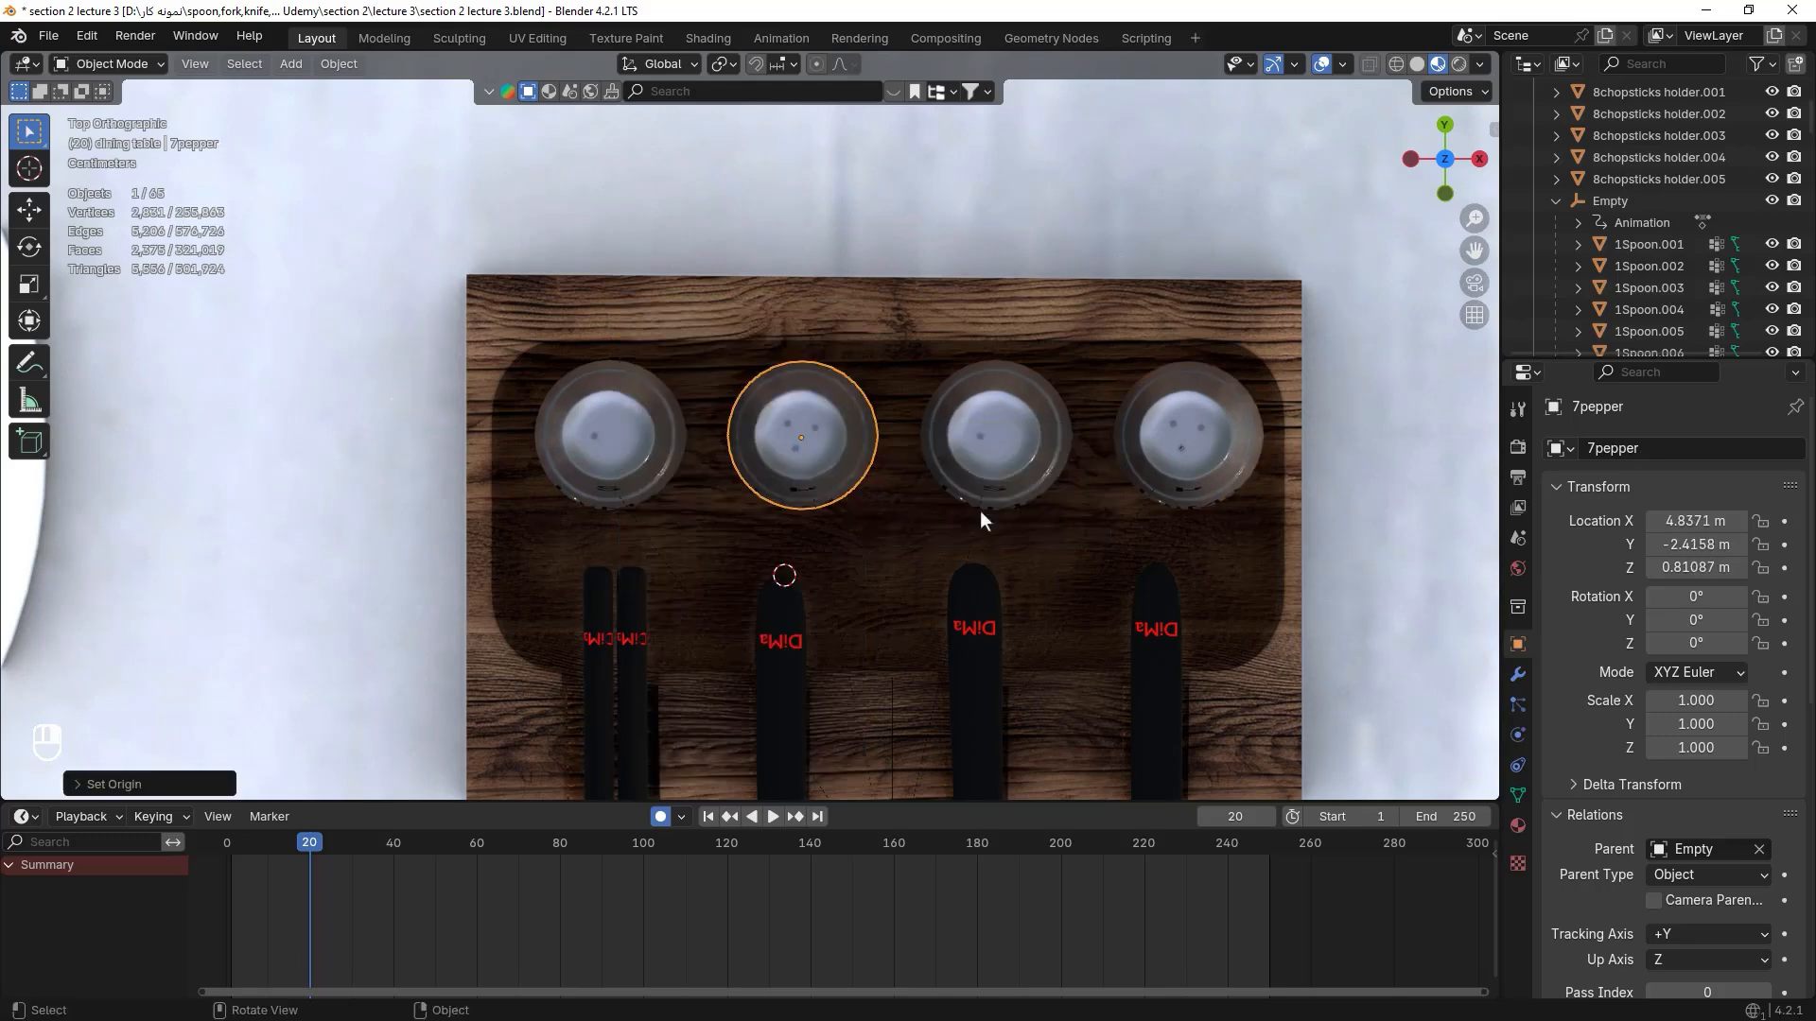
pyautogui.click(609, 445)
pyautogui.rightClick(612, 444)
pyautogui.moveTo(613, 443)
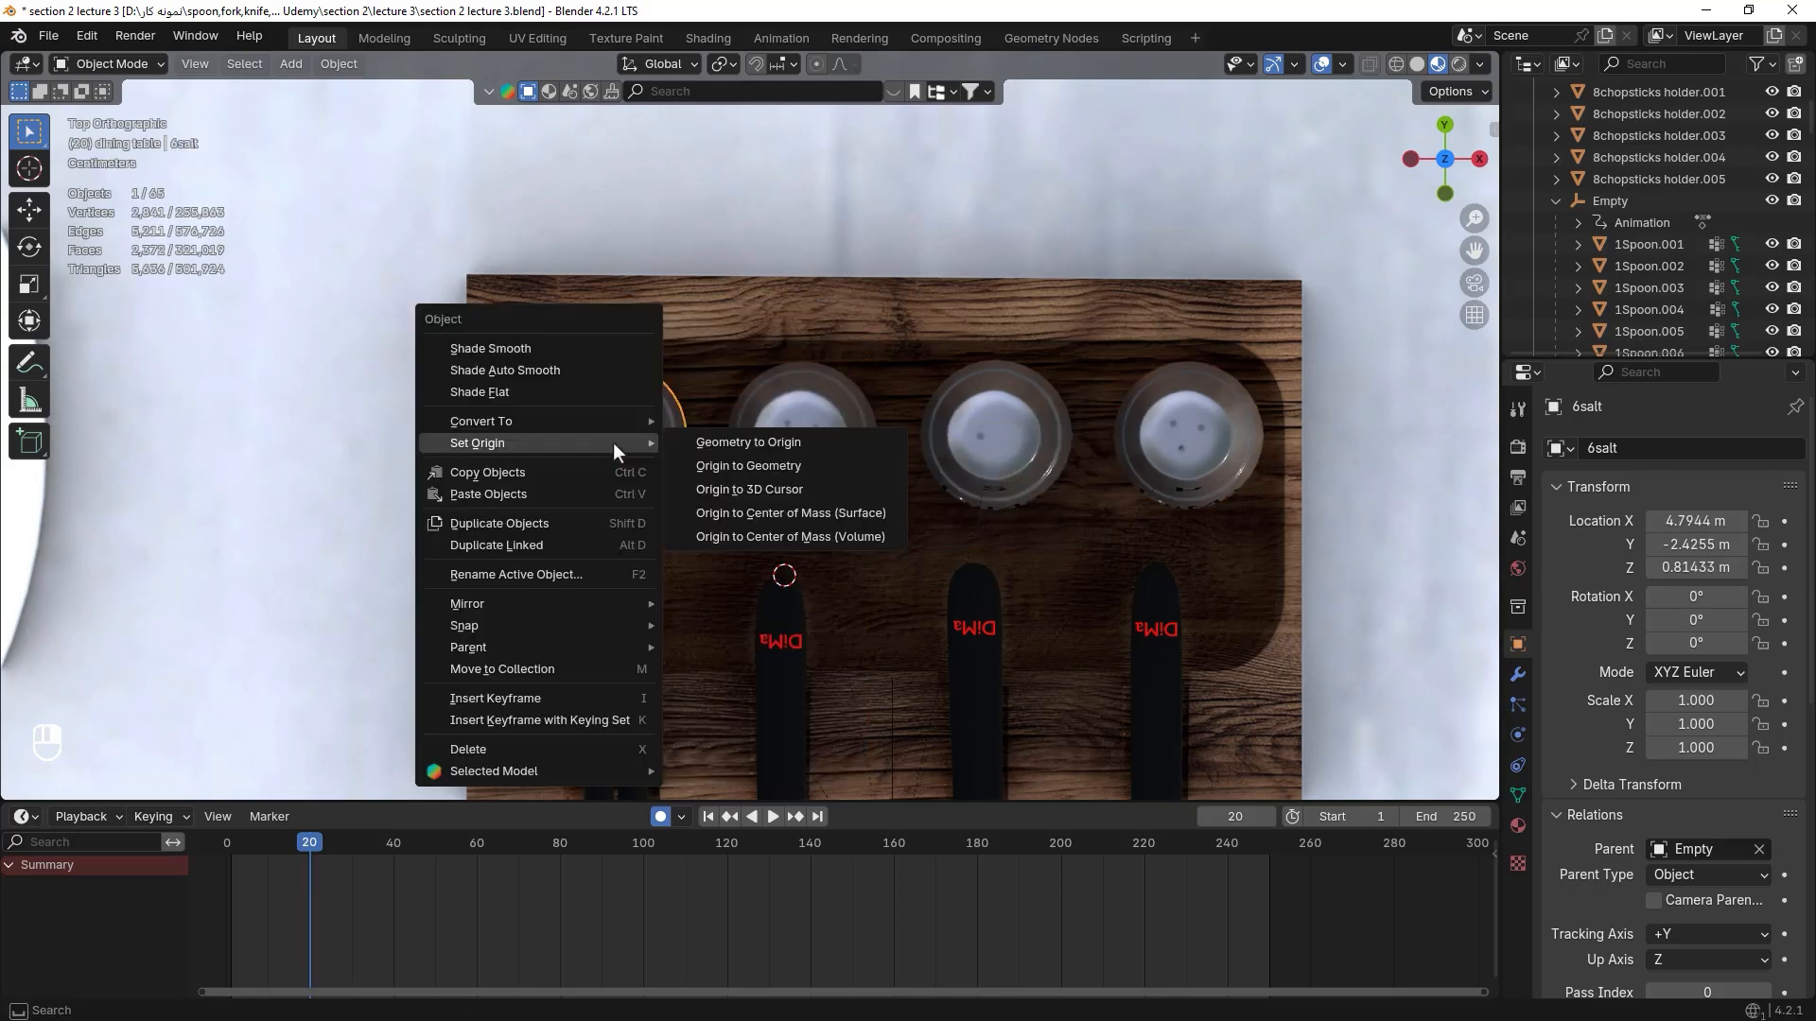
pyautogui.click(831, 508)
# - Place the 3D cursor at the tip of the top spoon's handle in top orthographic view
pyautogui.moveTo(900, 544); pyautogui.dragTo(1021, 420, button='middle')
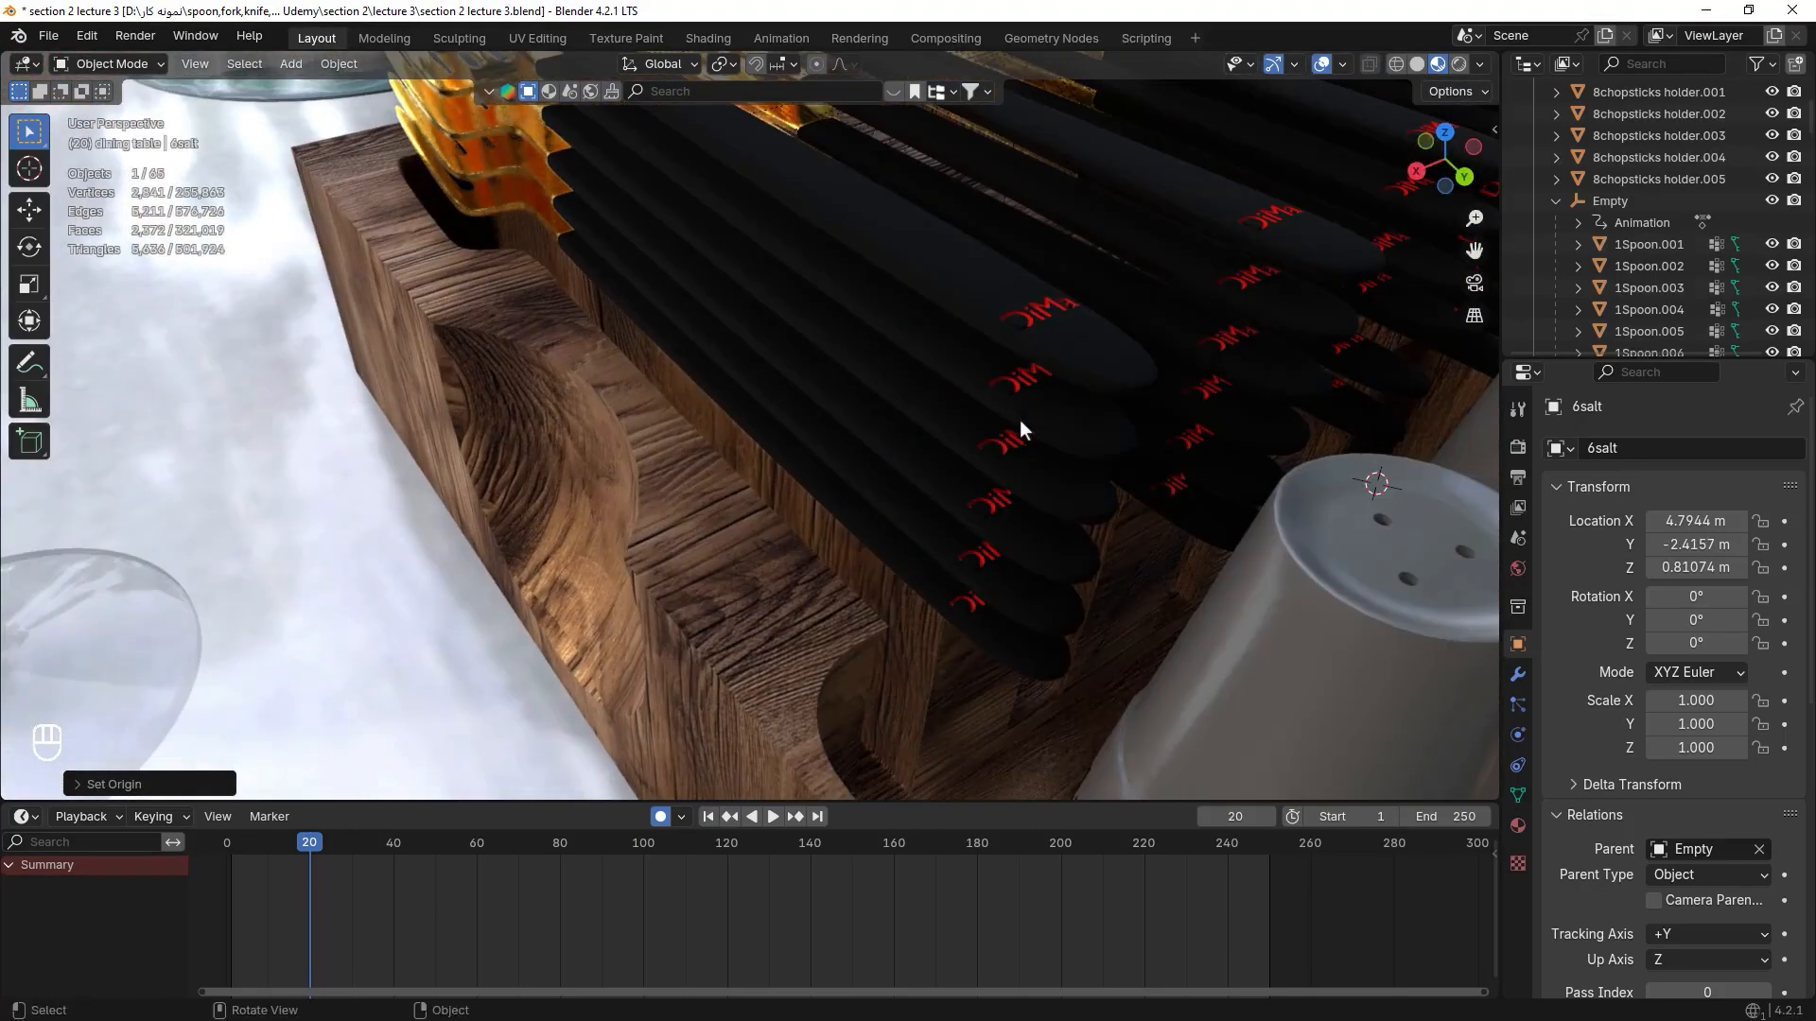
pyautogui.click(1081, 385)
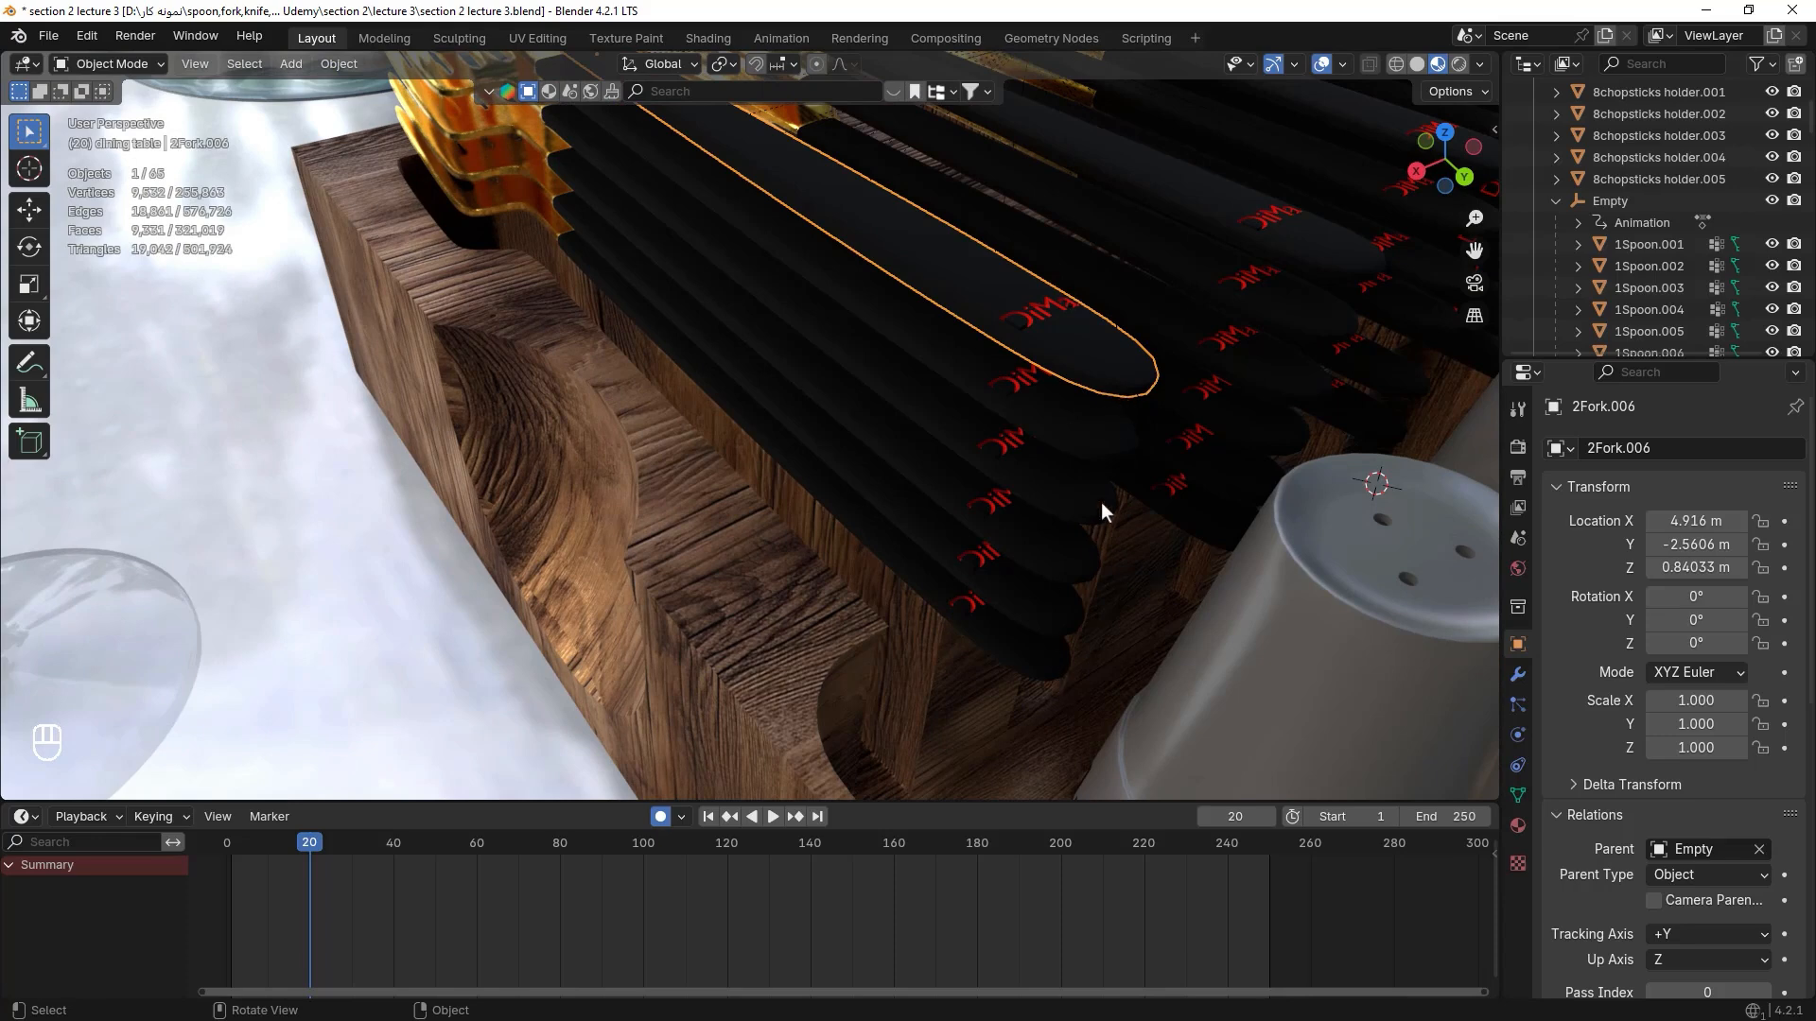
pyautogui.press('KP_7')
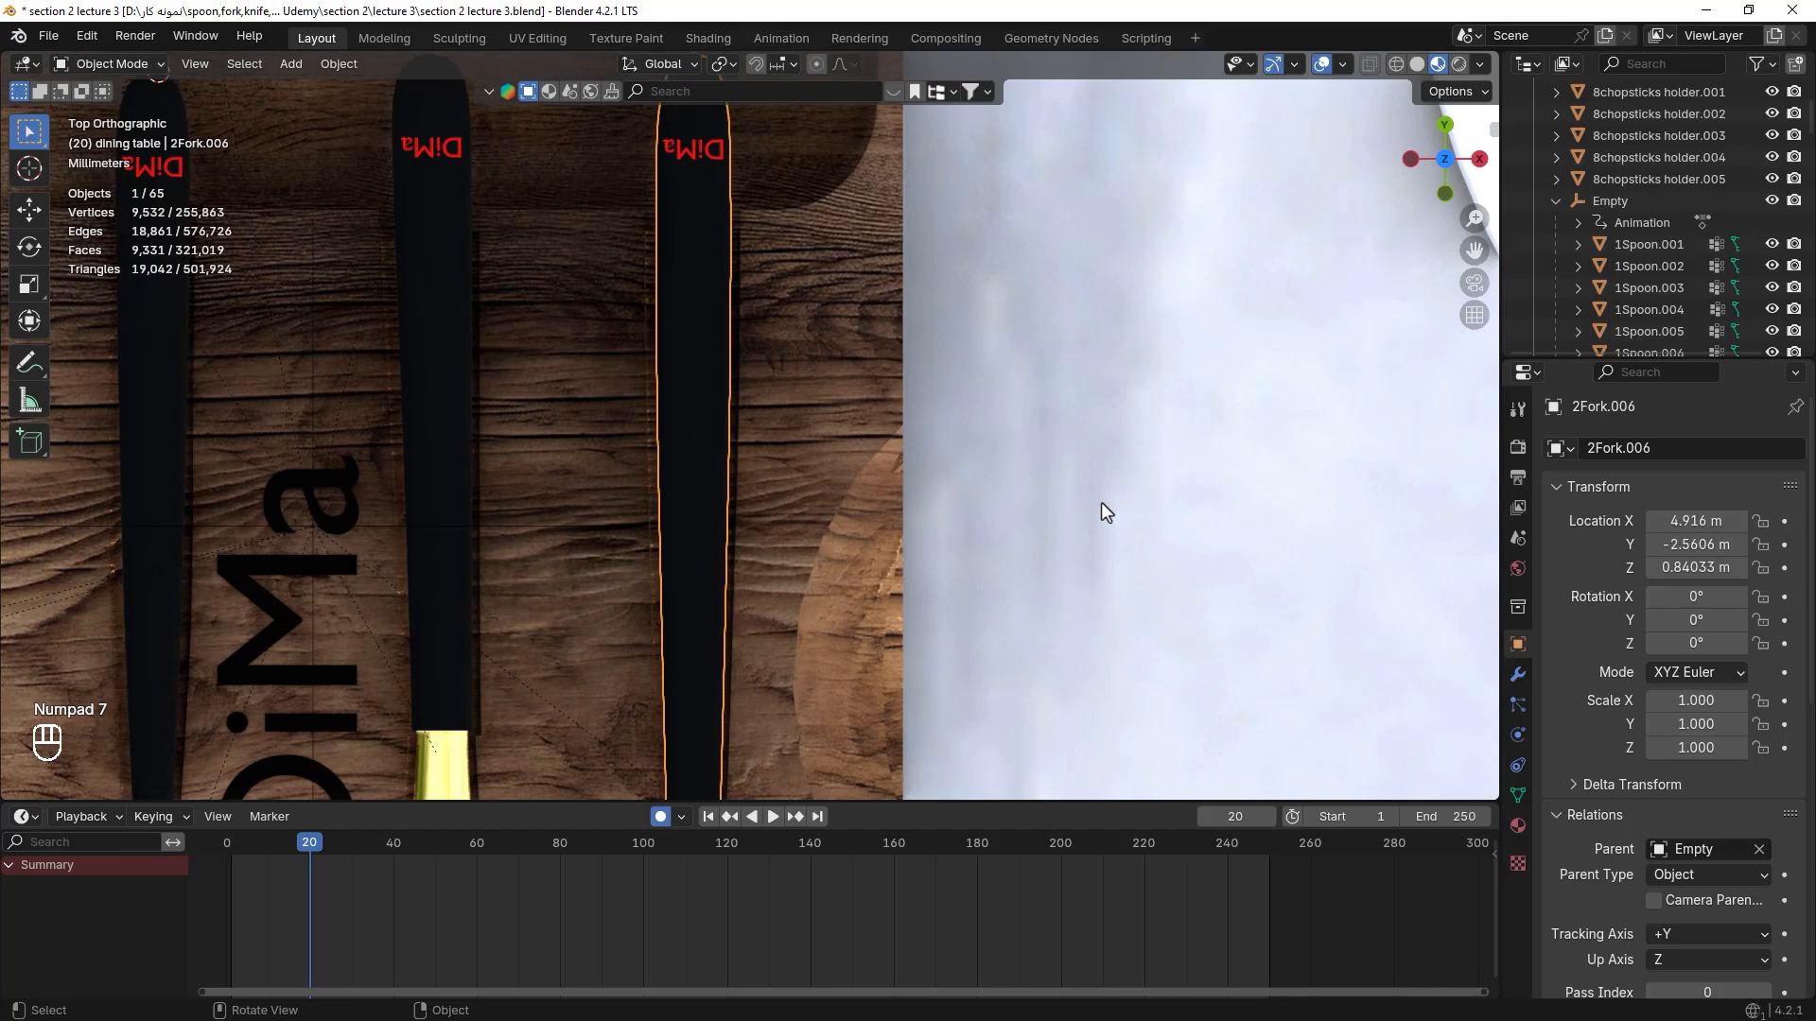
pyautogui.keyDown('shift'); pyautogui.moveTo(952, 349); pyautogui.dragTo(1181, 761, button='middle'); pyautogui.keyUp('shift')
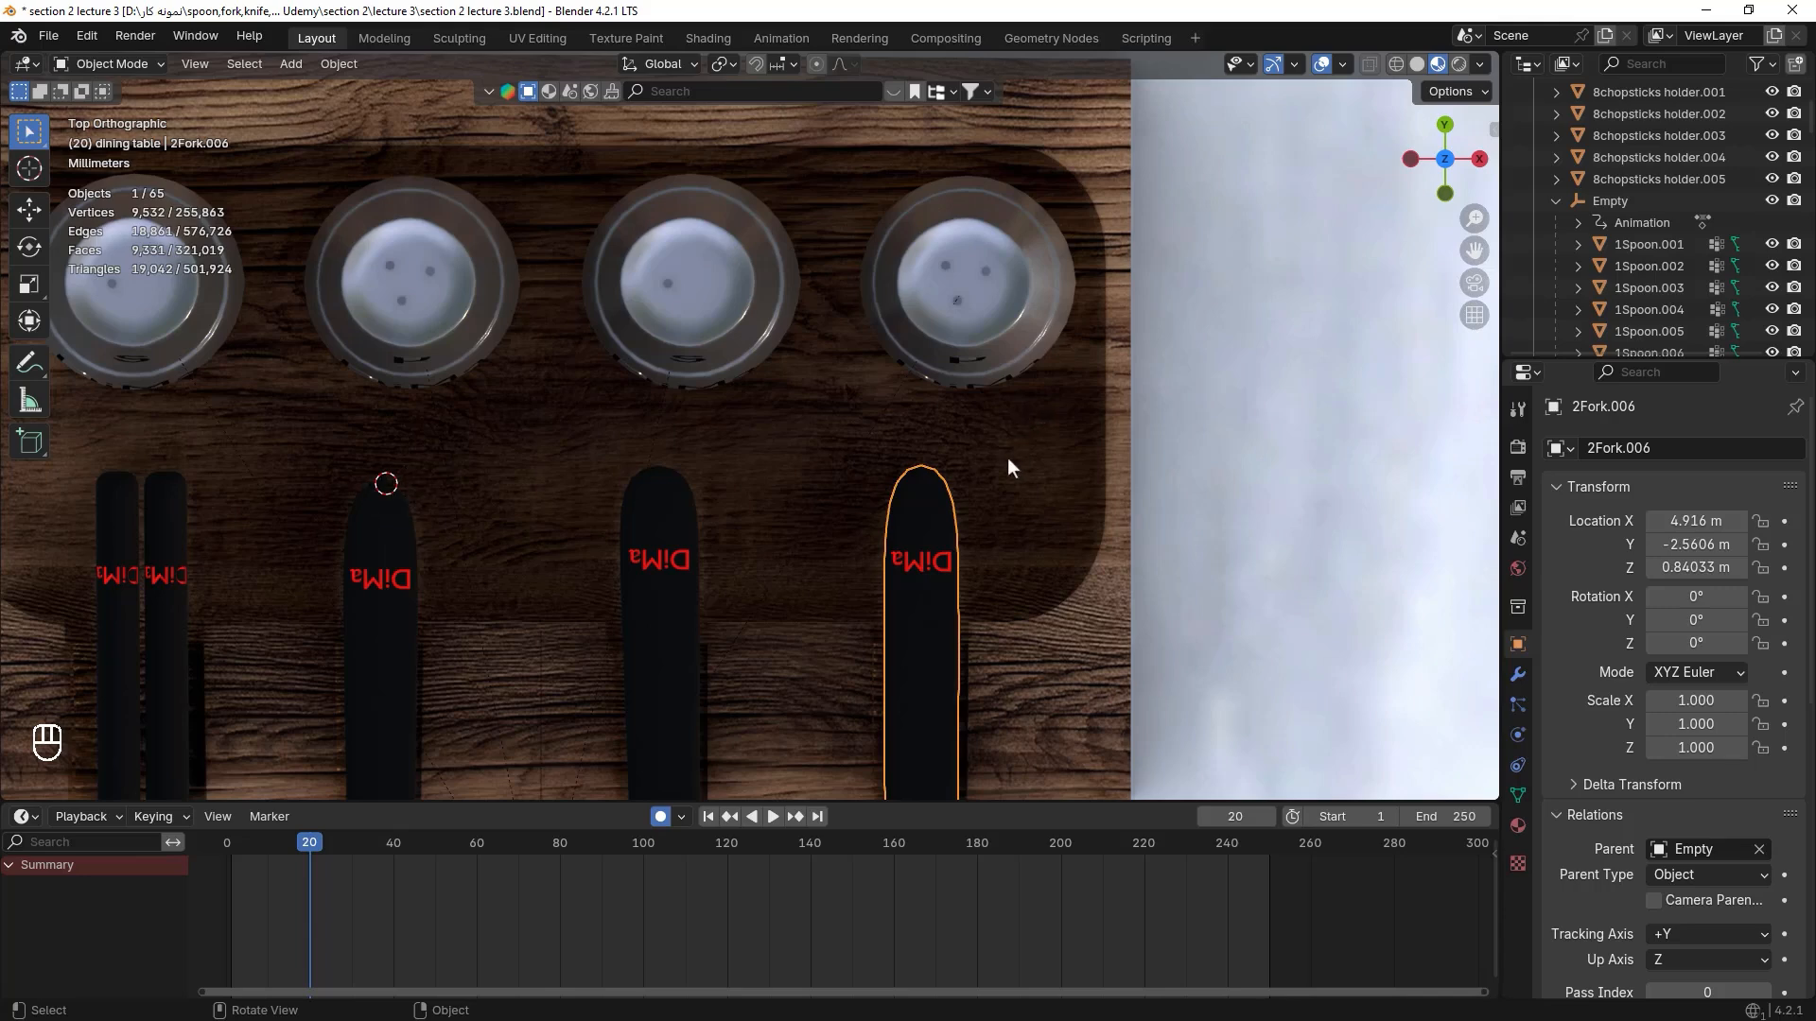
pyautogui.rightClick(918, 470)
pyautogui.keyDown('shift'); pyautogui.moveTo(511, 501); pyautogui.dragTo(727, 455, button='middle'); pyautogui.keyUp('shift')
pyautogui.scroll(5, 877, 463)
pyautogui.scroll(5, 867, 498)
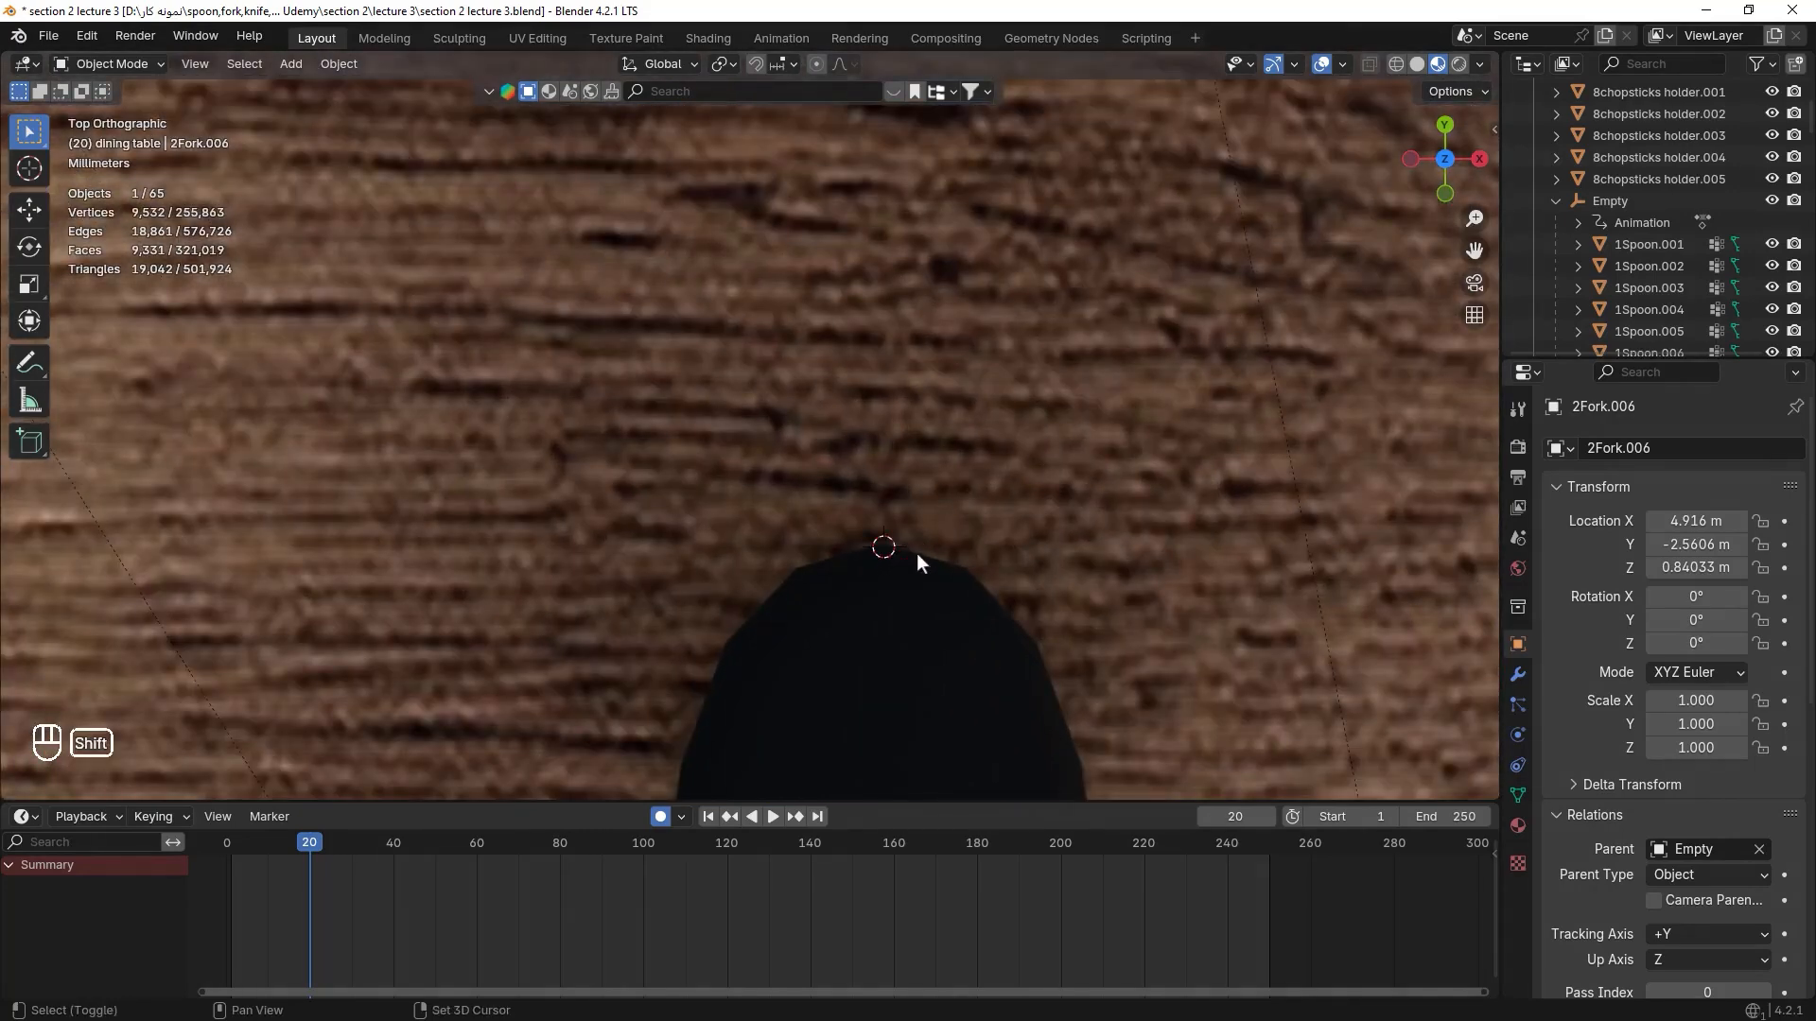
# - Set the origin of the top spoon, 1Spoon.006, to the 3D cursor in back orthographic view
pyautogui.press('ctrl+KP_1')
pyautogui.click(1054, 353)
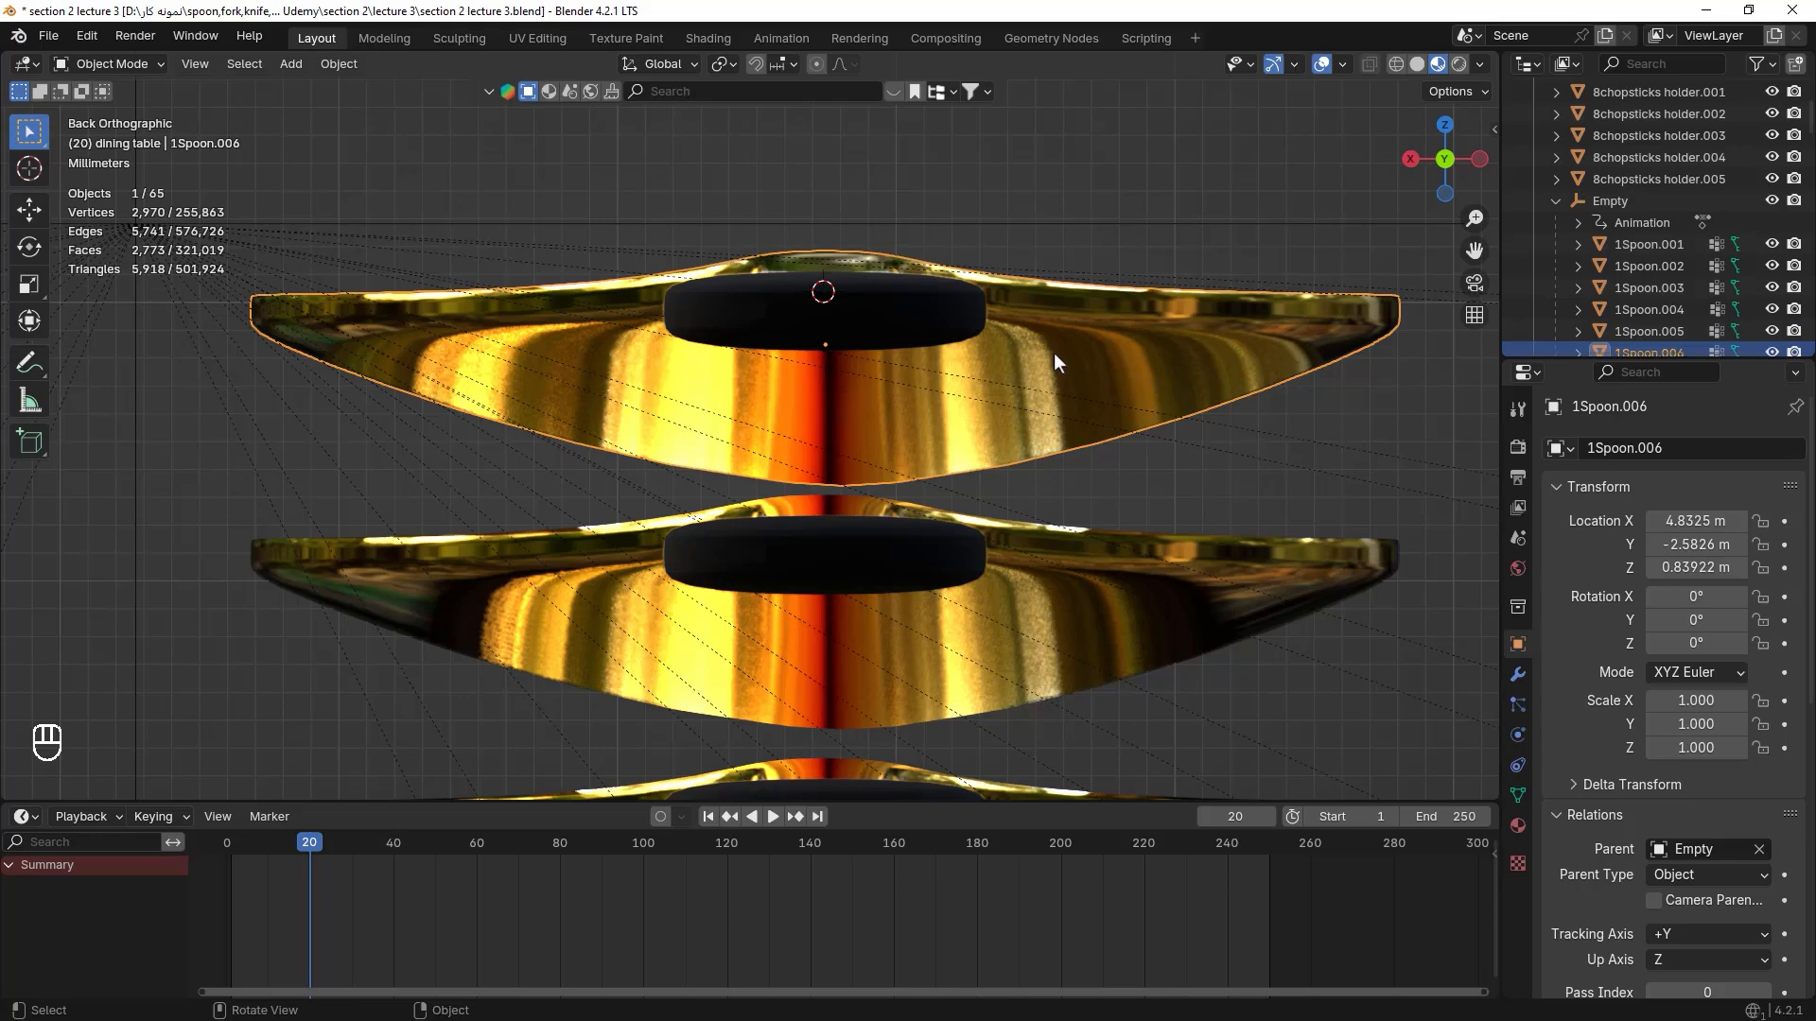
pyautogui.rightClick(879, 296)
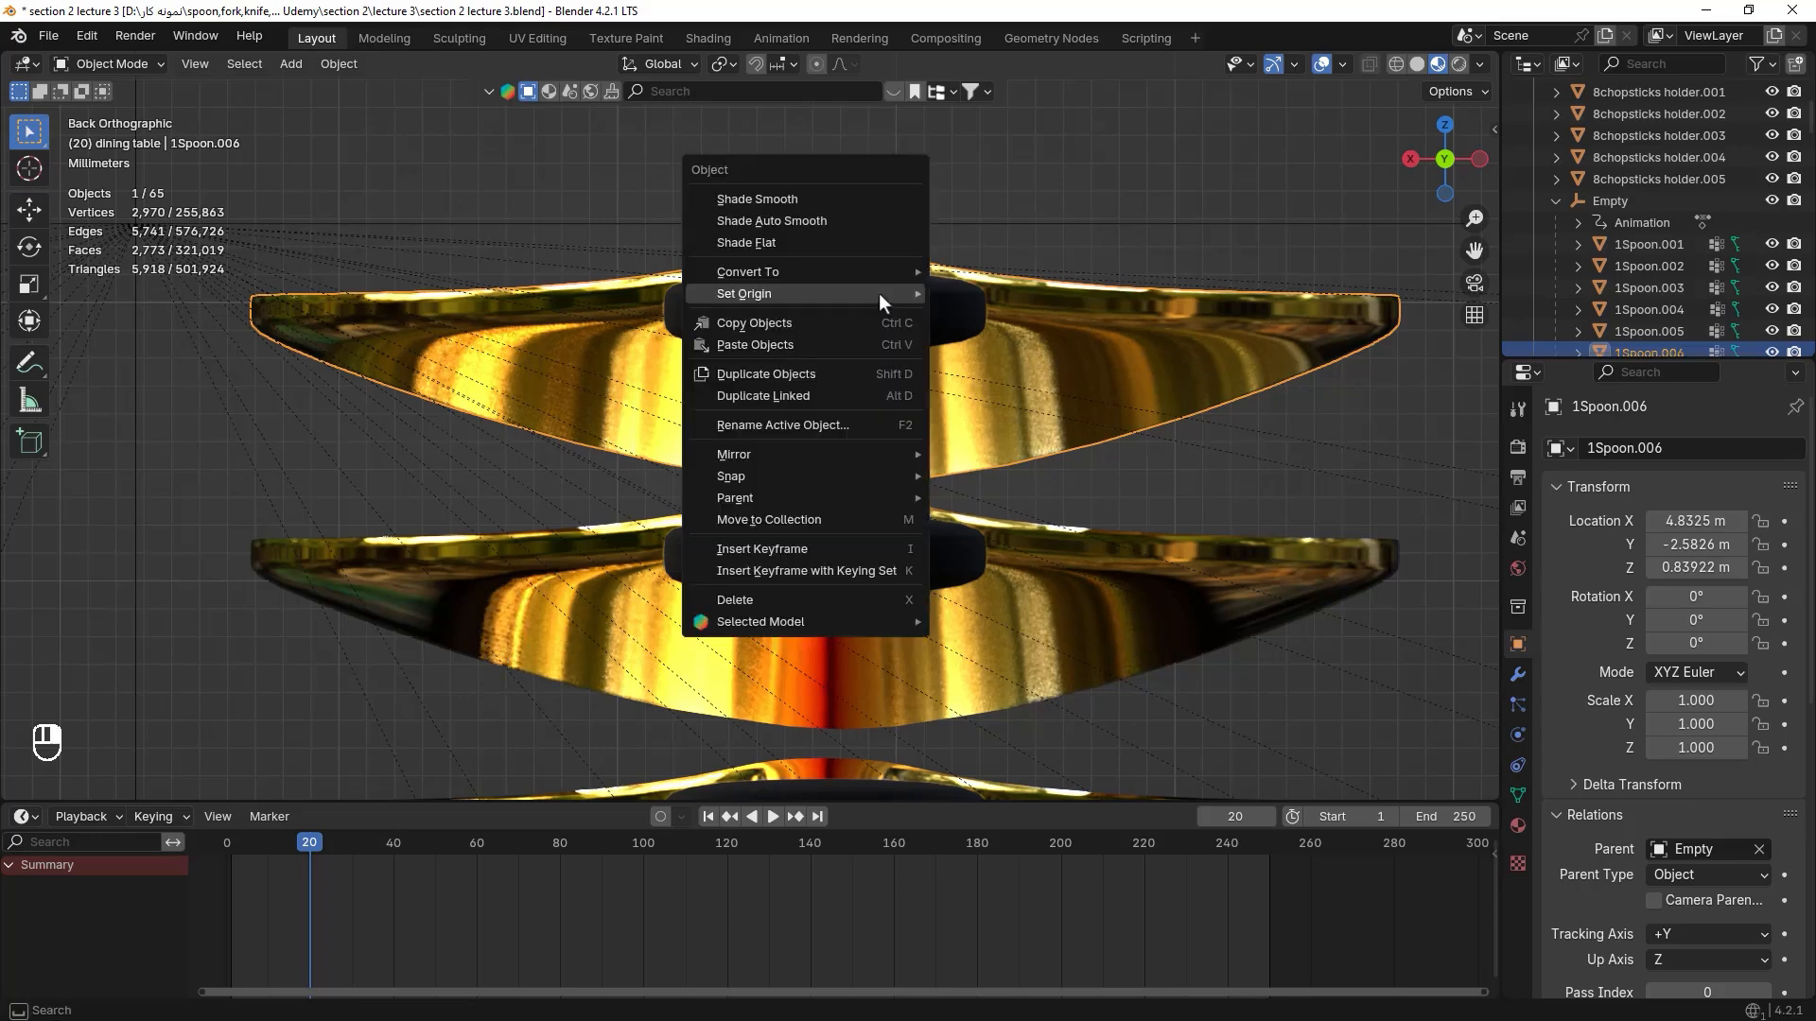
pyautogui.moveTo(880, 294)
pyautogui.click(1067, 340)
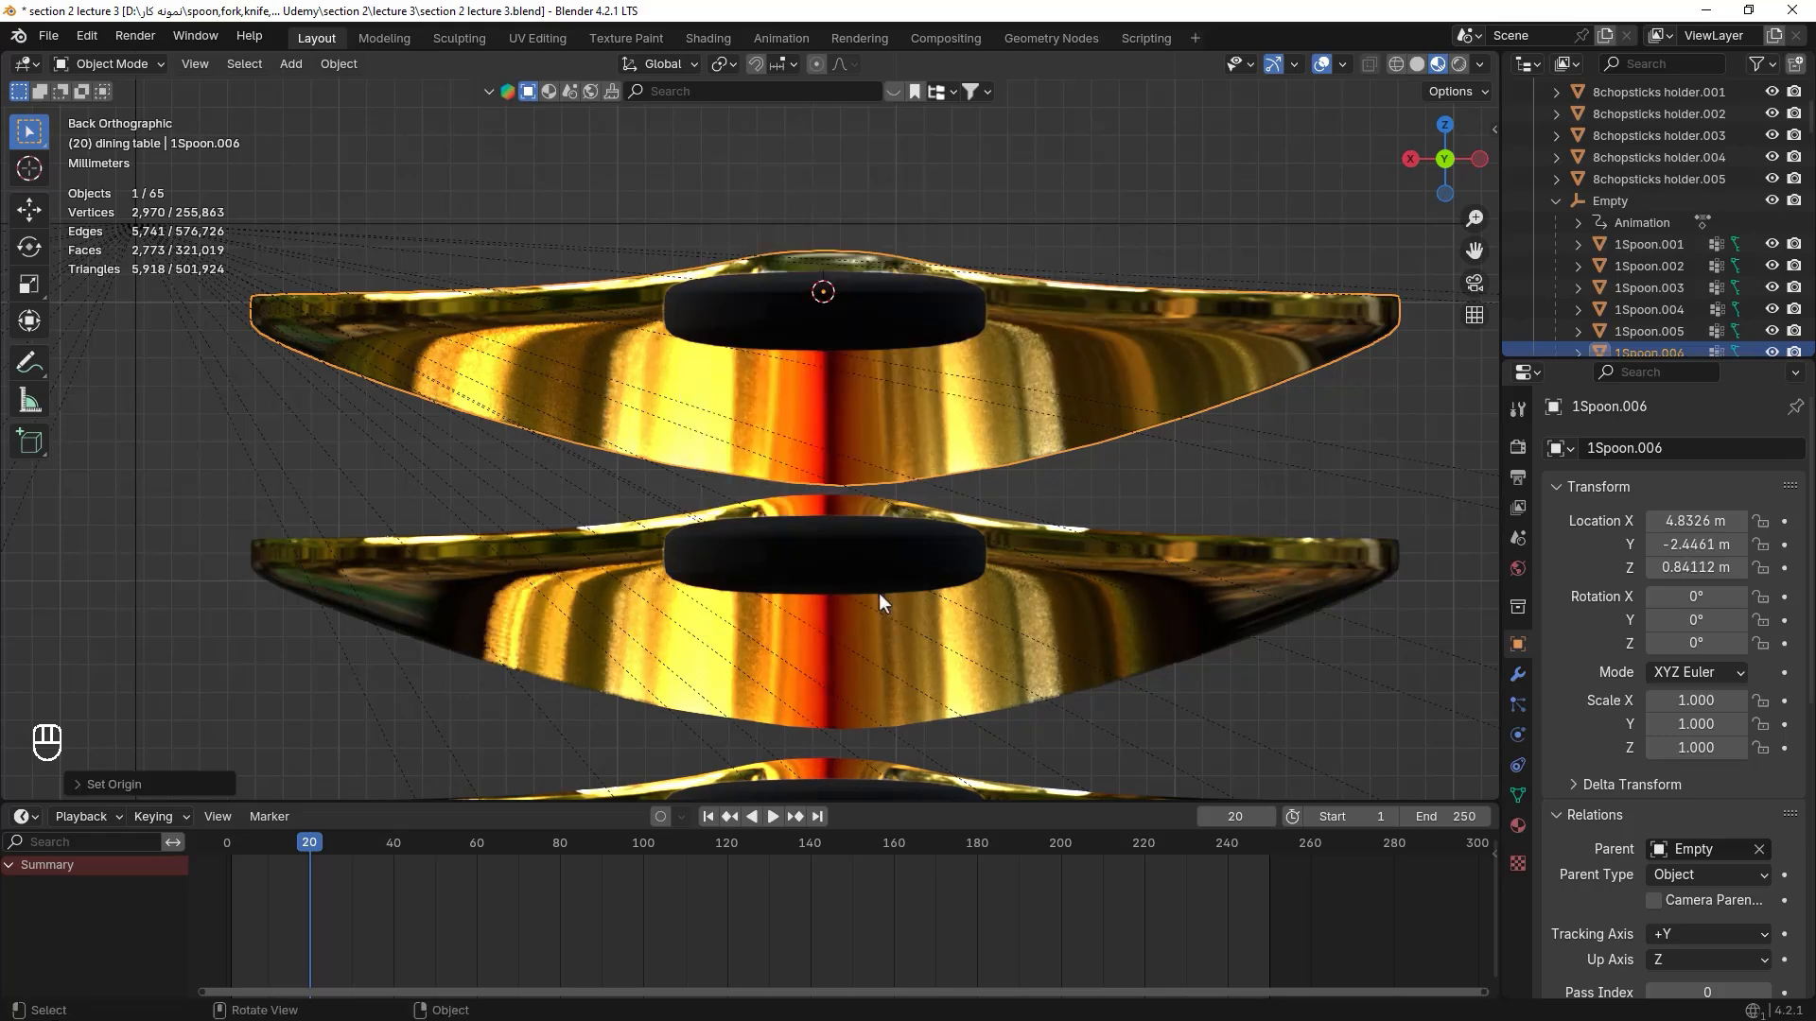
# - Place the 3D cursor on the handle end of the second spoon, 1Spoon.001, and set its origin to the cursor
pyautogui.click(948, 553)
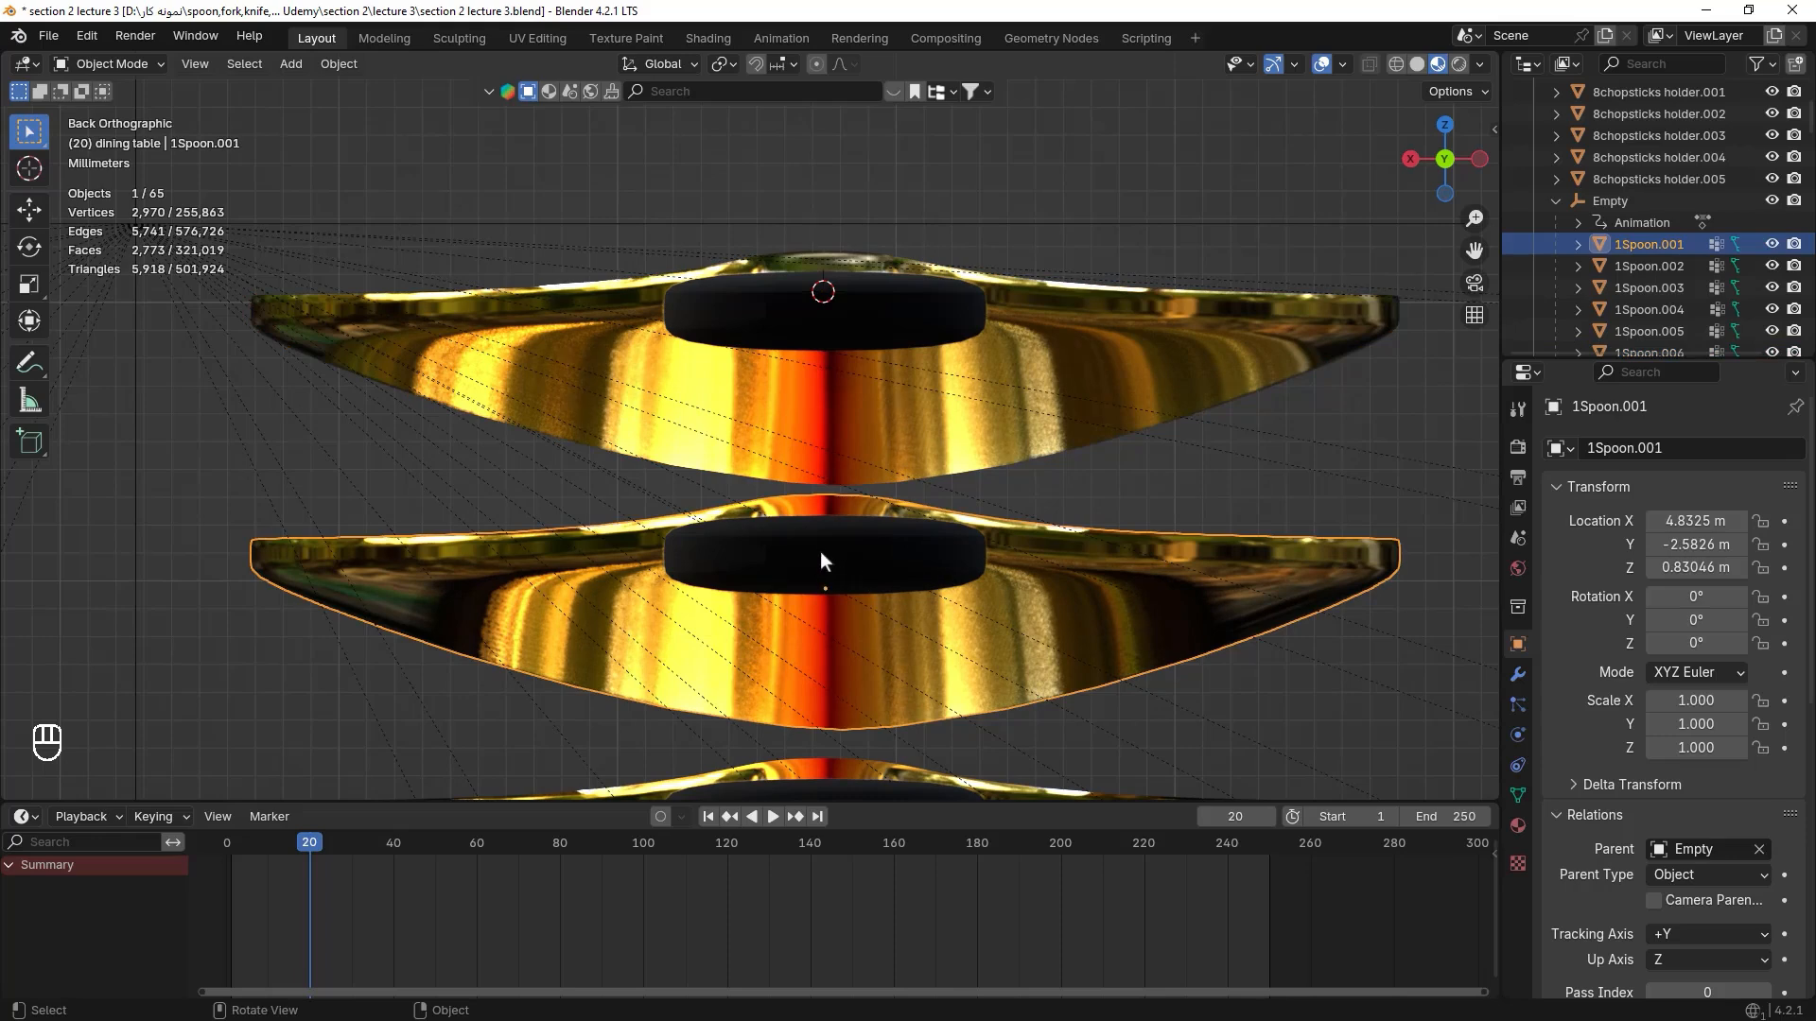
pyautogui.press('shift')
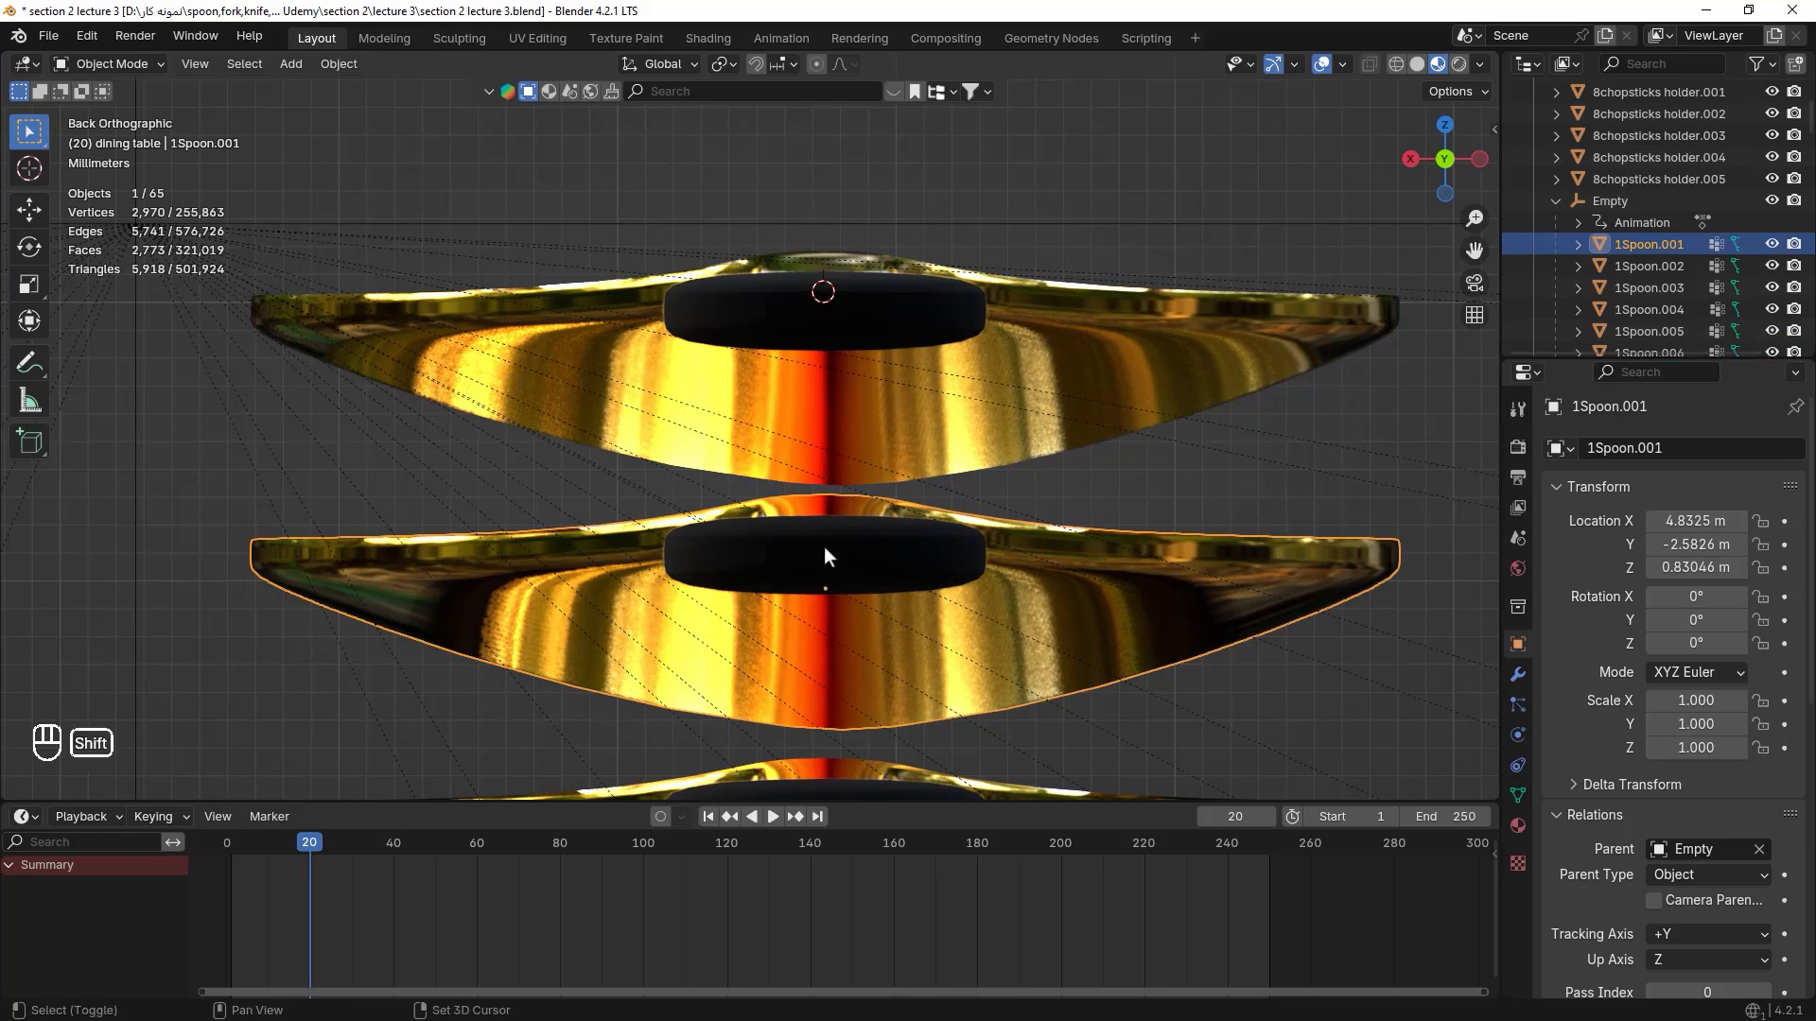
pyautogui.keyDown('shift'); pyautogui.rightClick(828, 550); pyautogui.keyUp('shift')
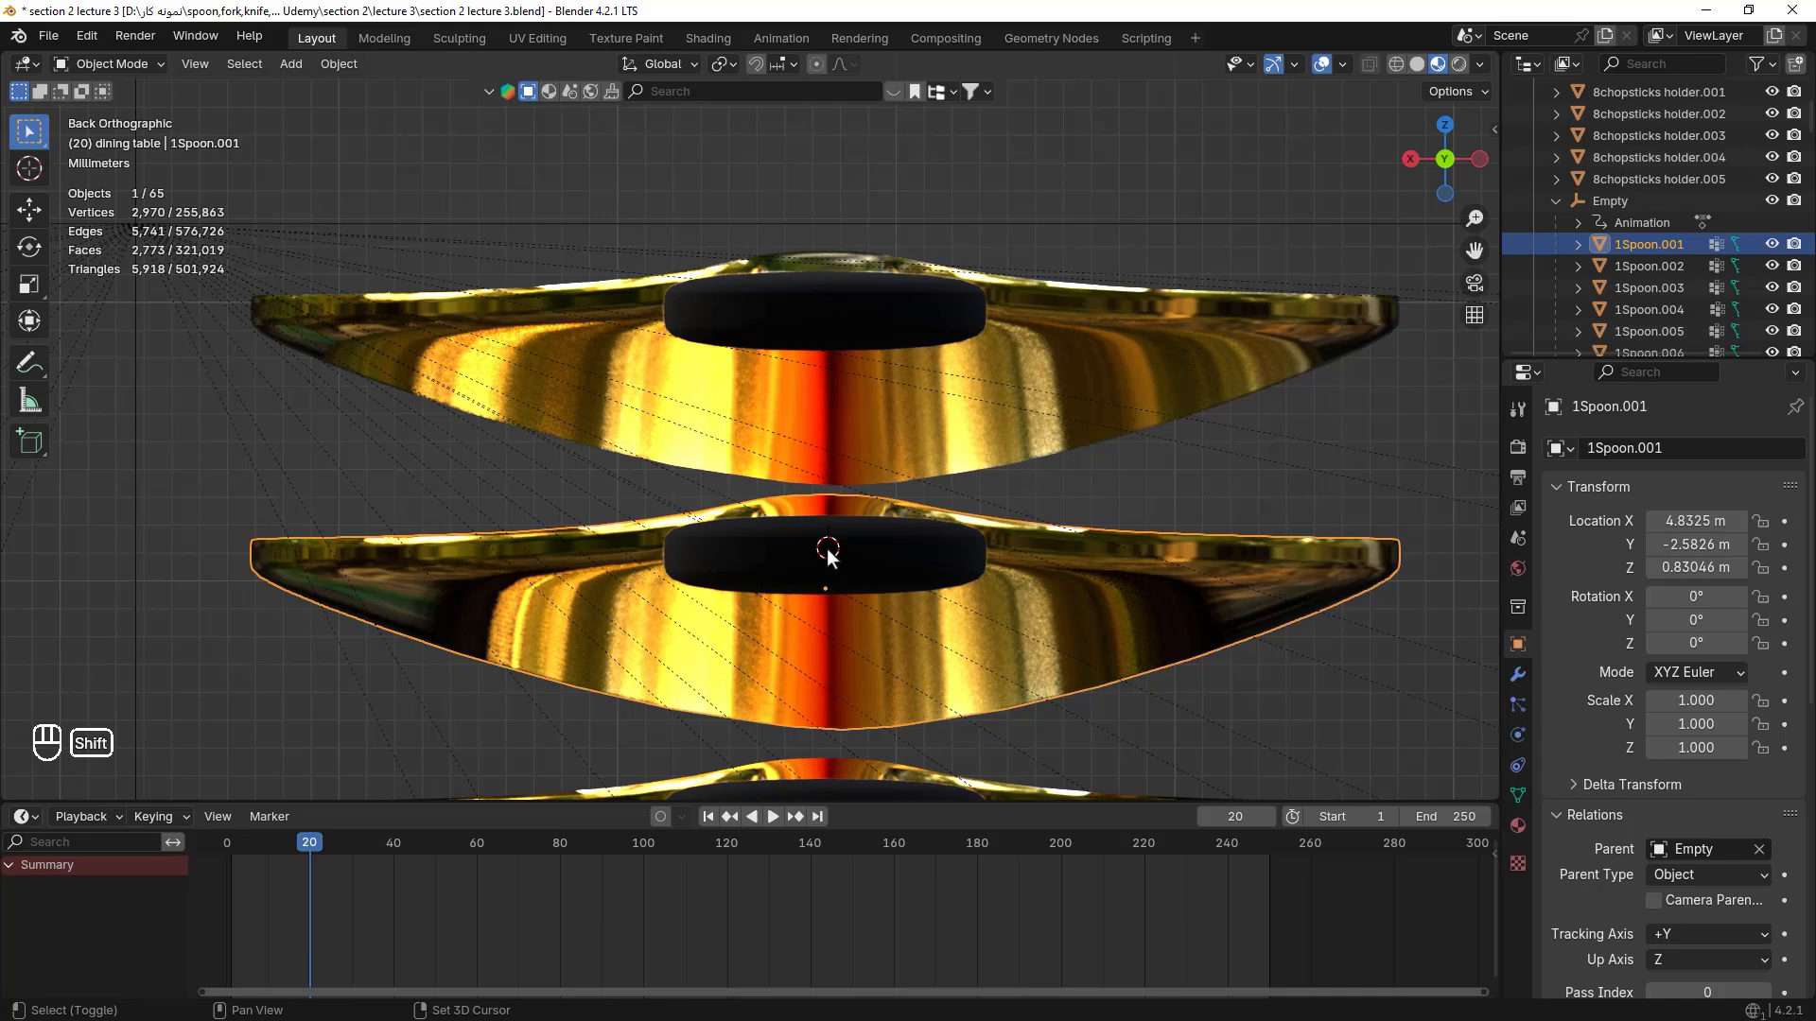
pyautogui.rightClick(829, 555)
pyautogui.moveTo(828, 555)
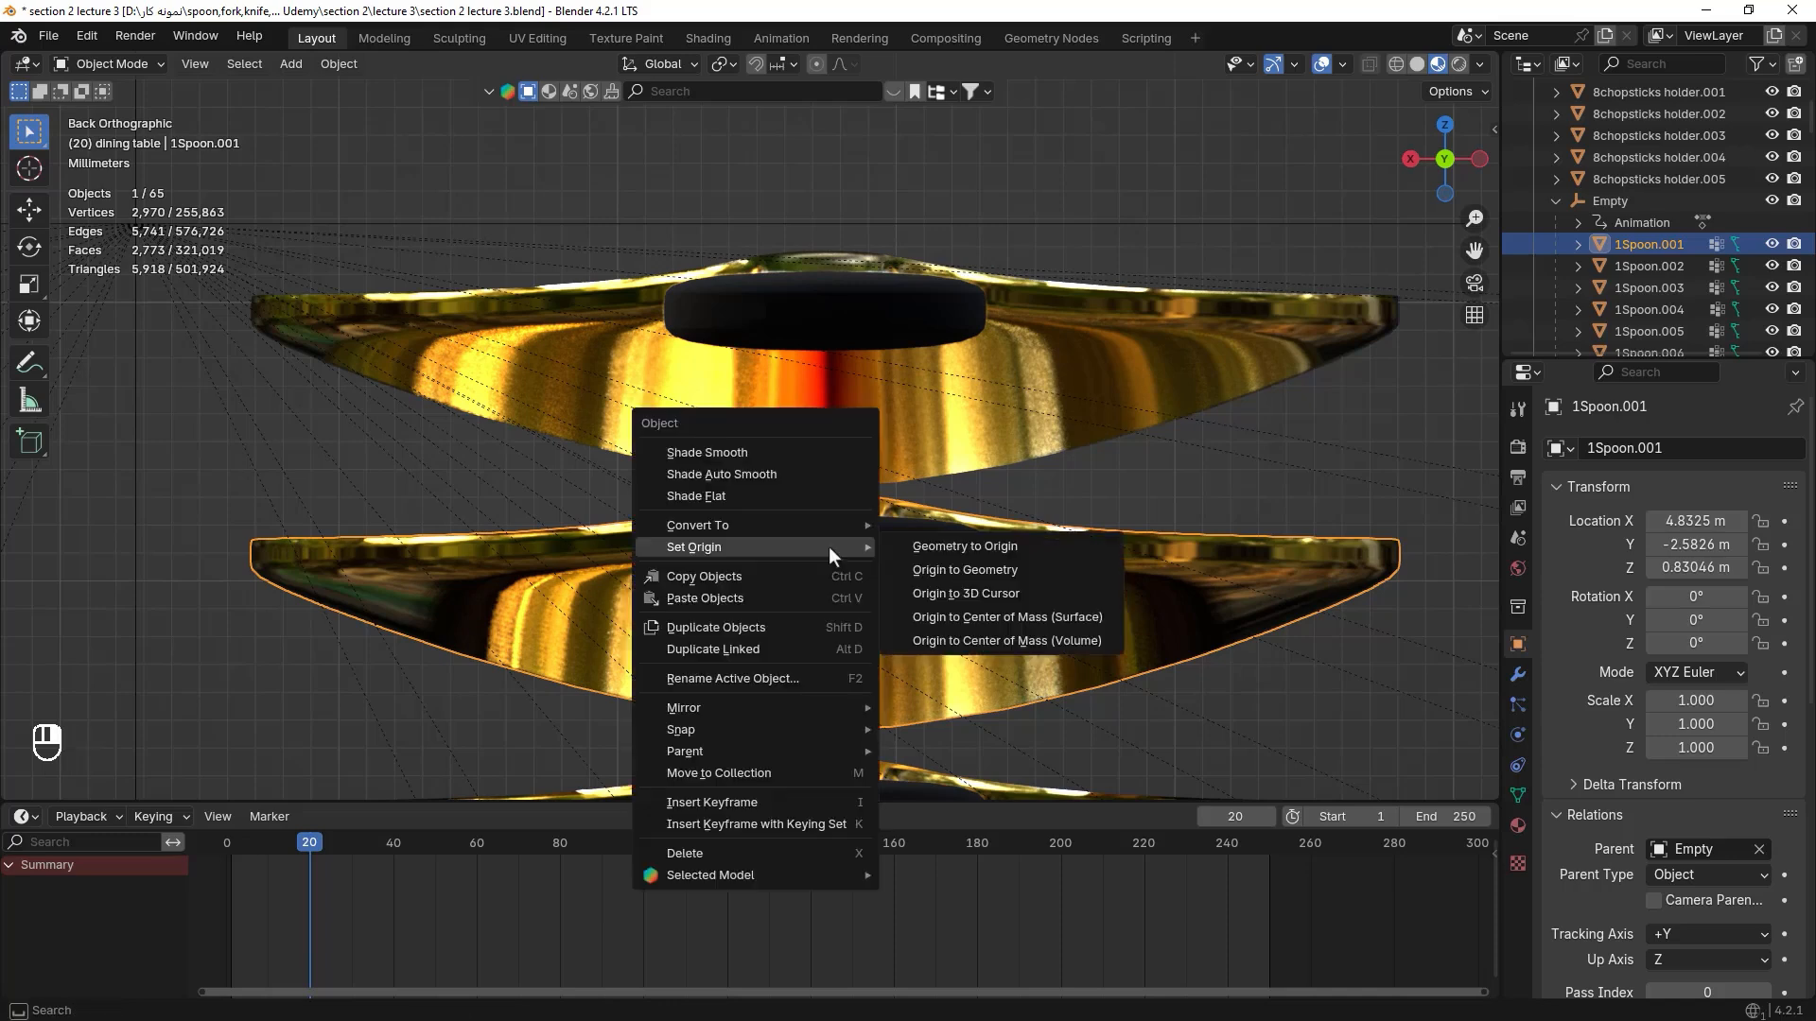
pyautogui.click(979, 594)
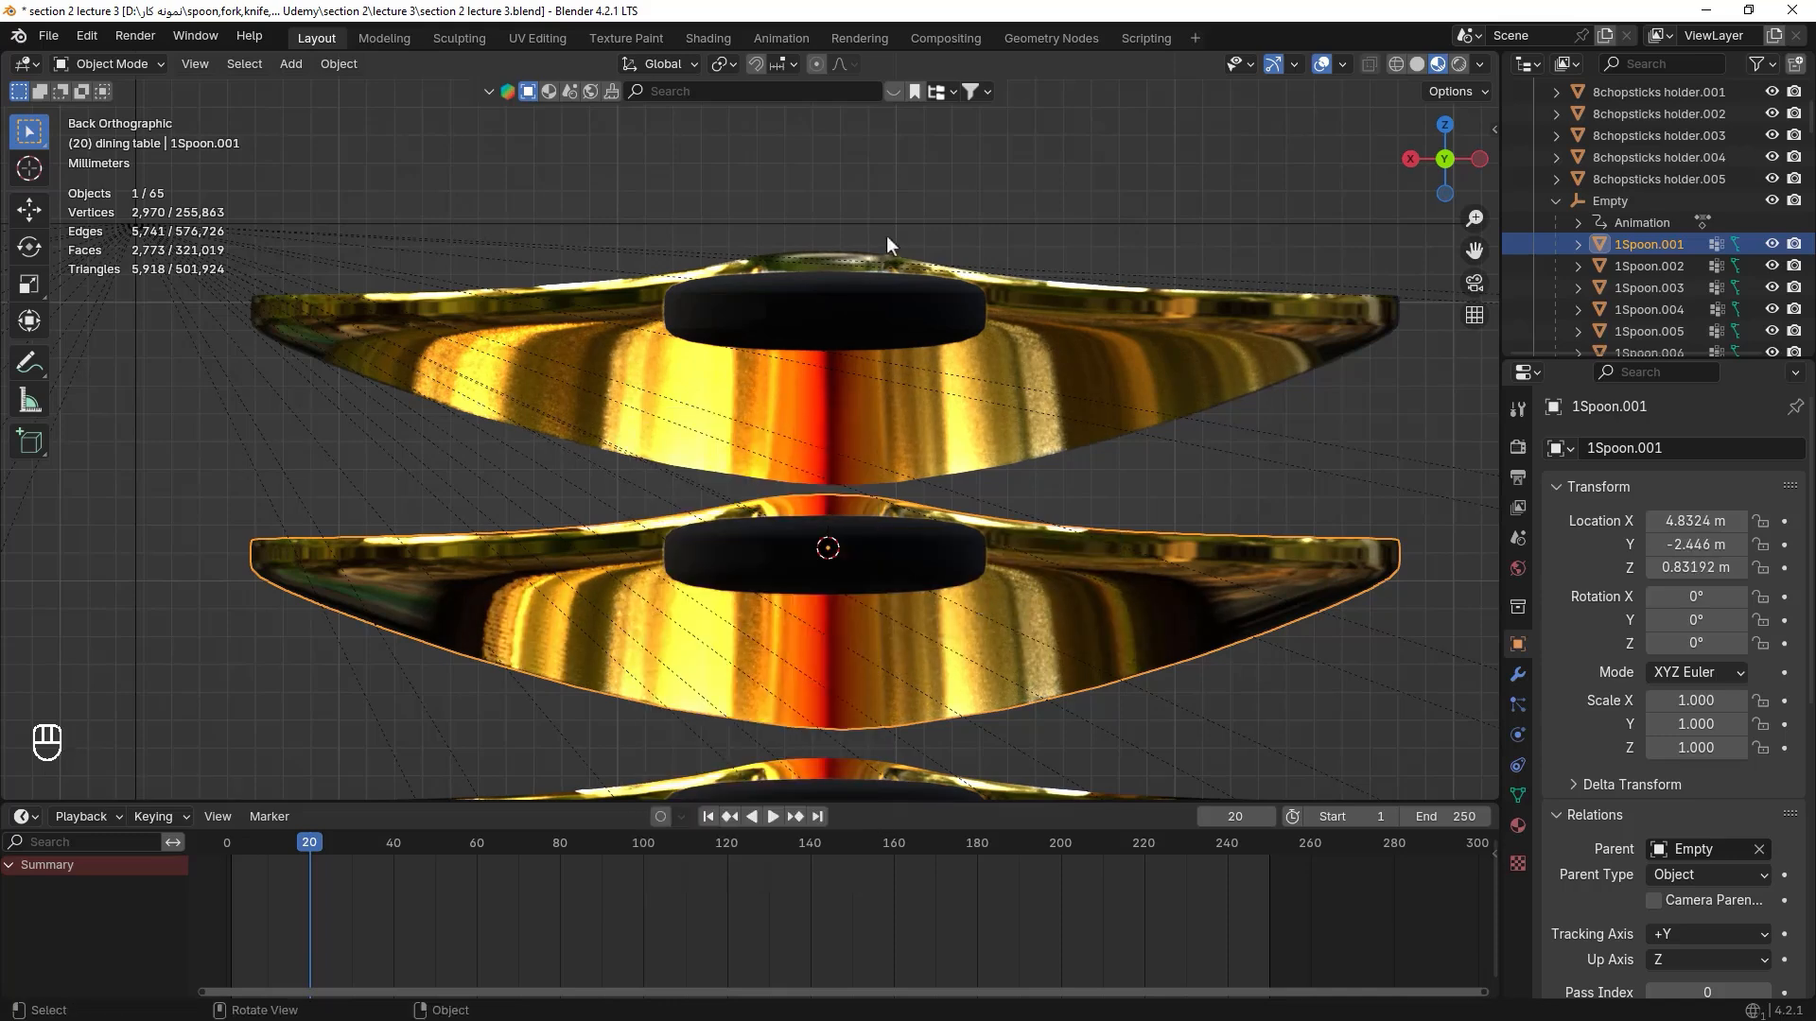
# - Place the 3D cursor on the handle end of the top fork, 2Fork.006, and set its origin to the cursor
pyautogui.click(936, 341)
pyautogui.click(863, 573)
pyautogui.scroll(-3, 947, 421)
pyautogui.keyDown('shift'); pyautogui.rightClick(658, 398); pyautogui.keyUp('shift')
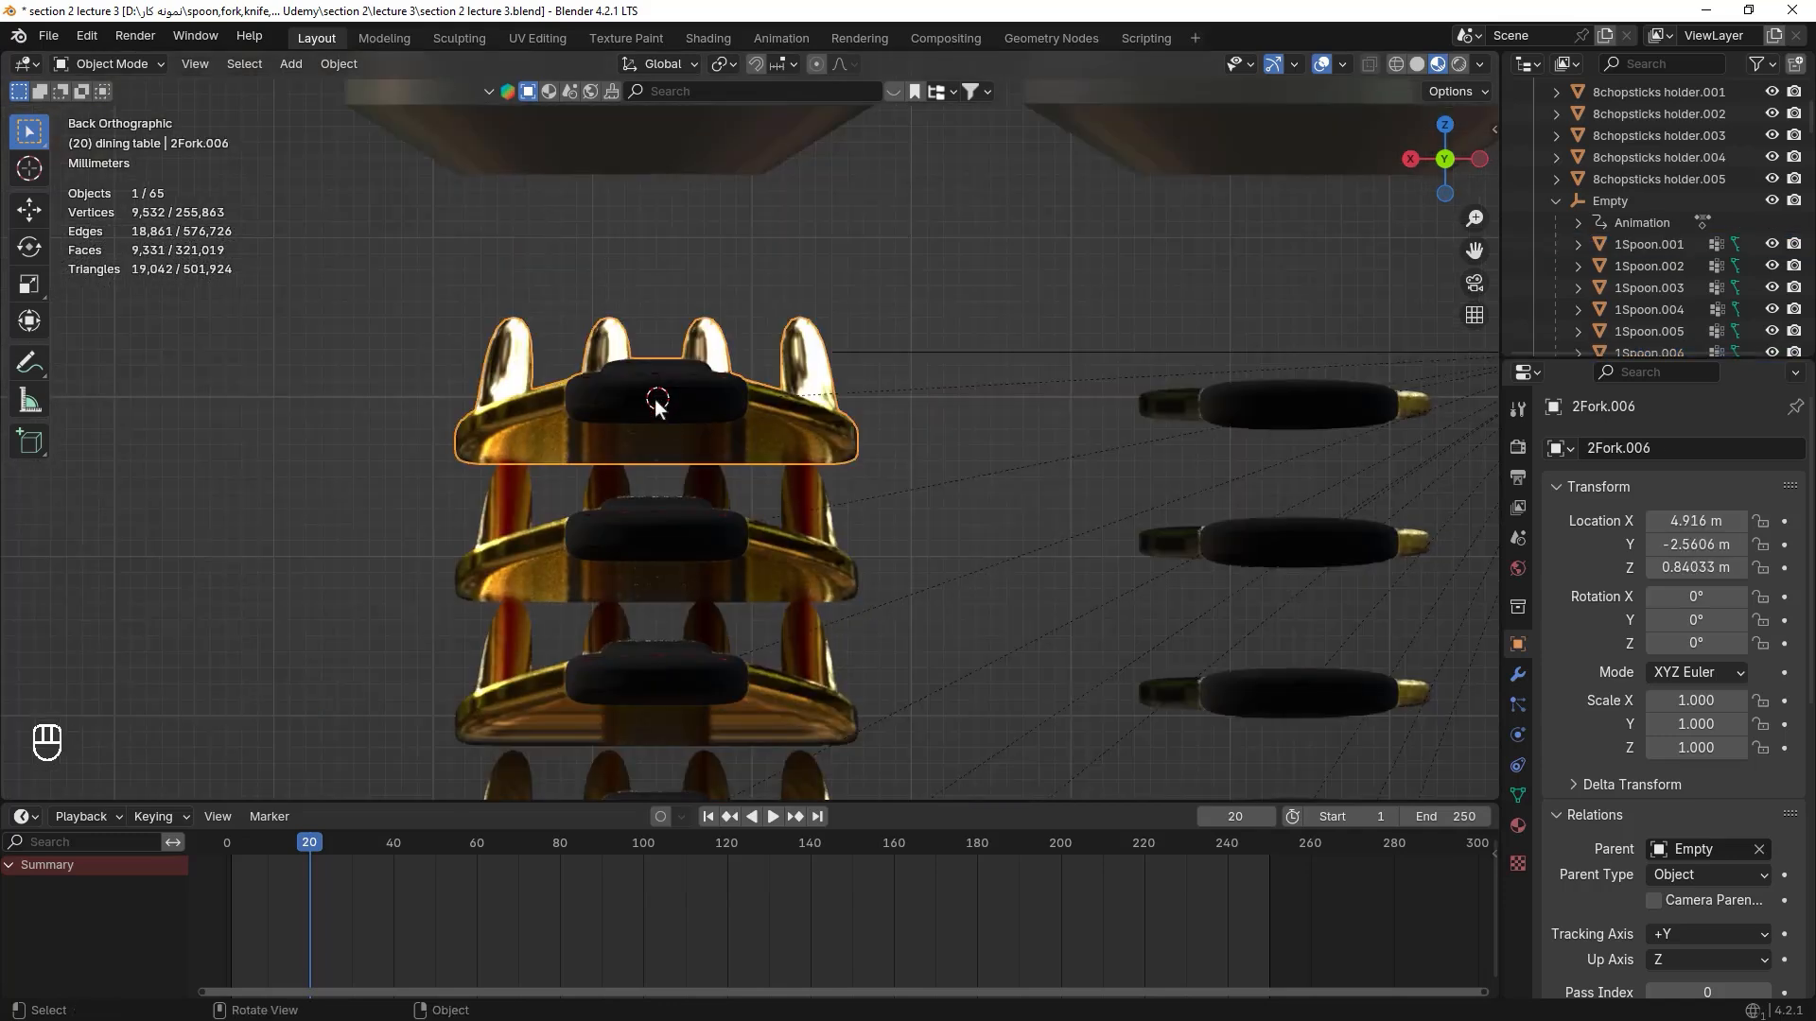
pyautogui.rightClick(656, 401)
pyautogui.moveTo(655, 399)
pyautogui.click(828, 443)
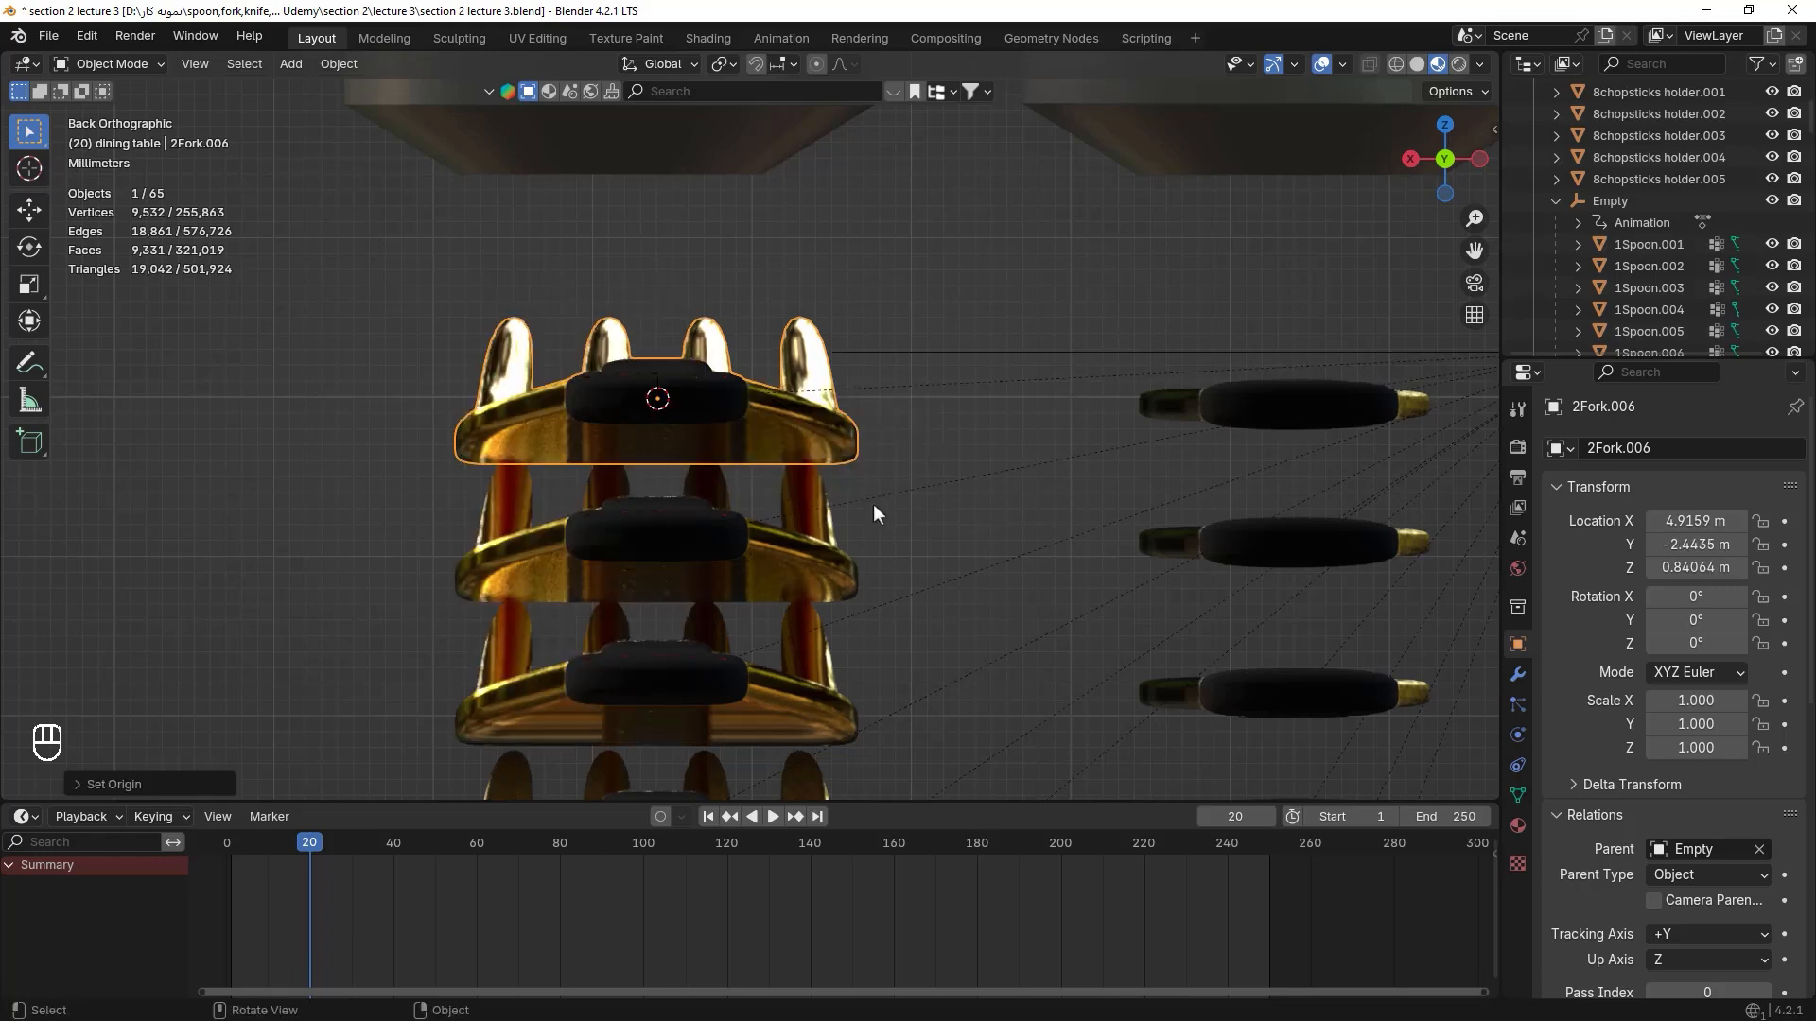
# - Place the 3D cursor on the handle end of the second fork, 2Fork.001, and set its origin to the cursor
pyautogui.click(666, 535)
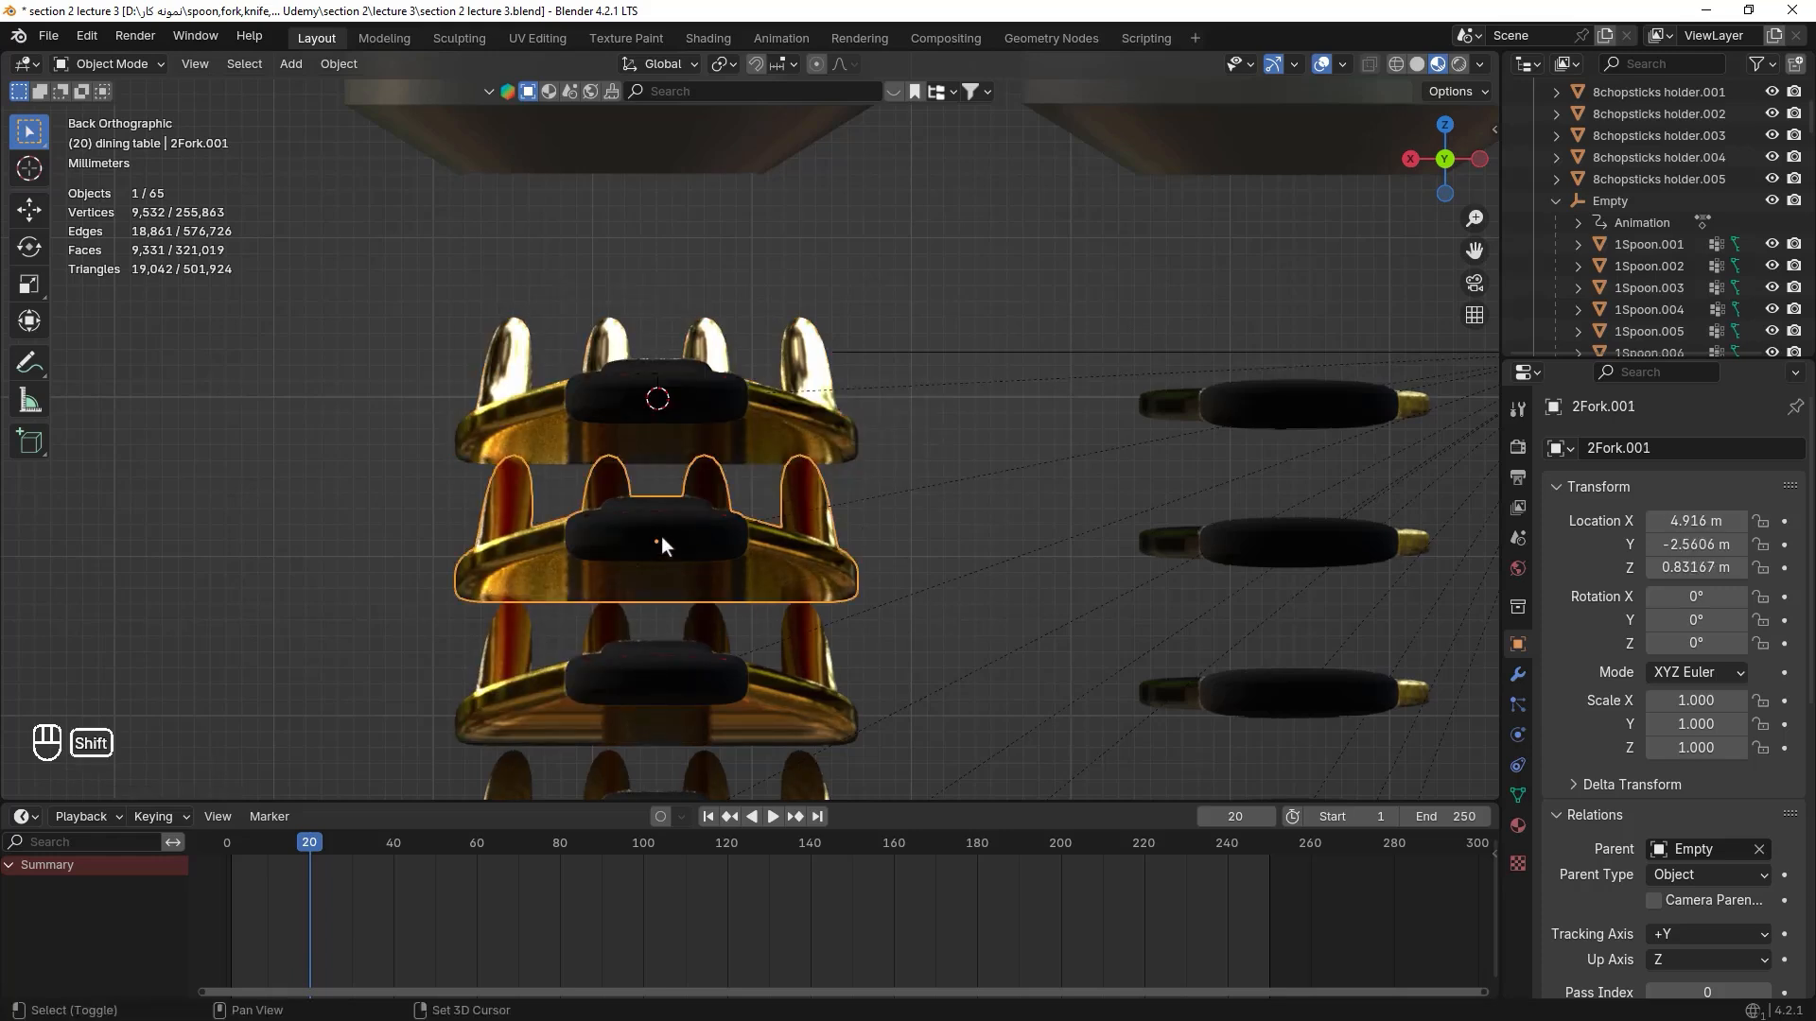
pyautogui.keyDown('shift'); pyautogui.rightClick(657, 537); pyautogui.keyUp('shift')
pyautogui.rightClick(658, 537)
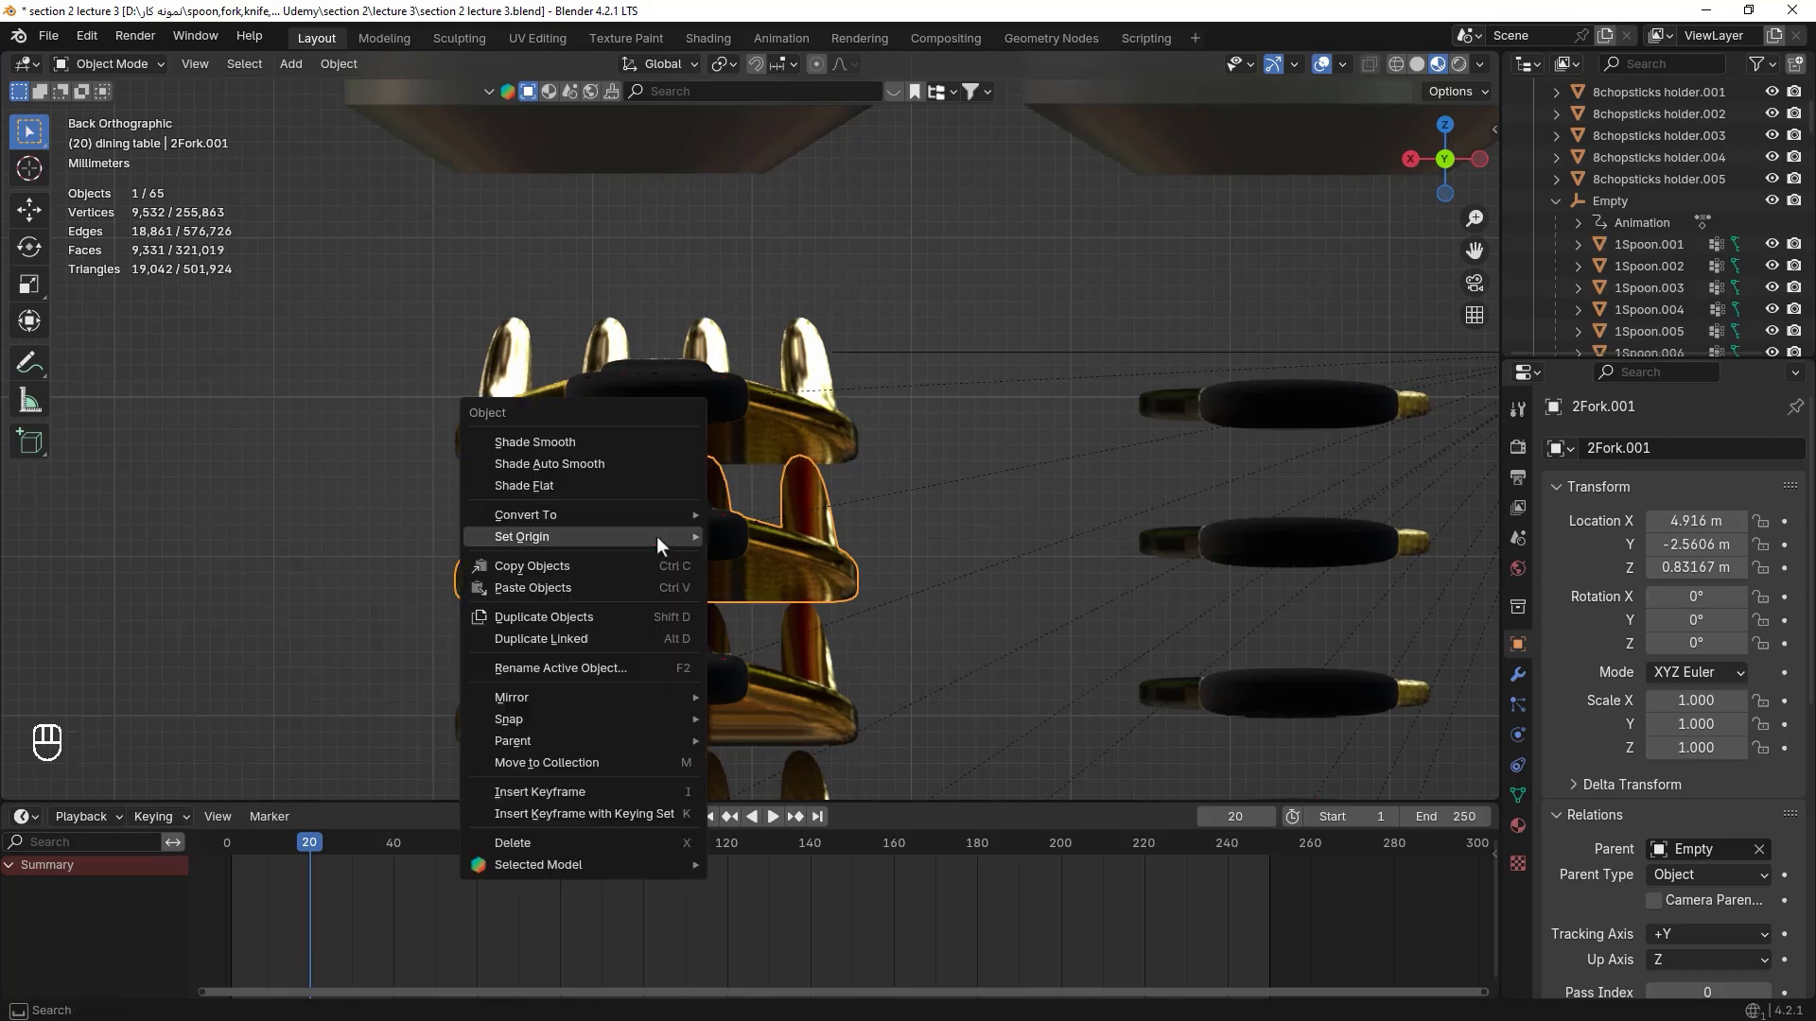
pyautogui.moveTo(658, 537)
pyautogui.click(847, 584)
# - Place the 3D cursor on the handle end of the third fork, 2Fork.002, and set its origin to the cursor
pyautogui.keyDown('shift'); pyautogui.moveTo(691, 715); pyautogui.dragTo(728, 451, button='middle'); pyautogui.keyUp('shift')
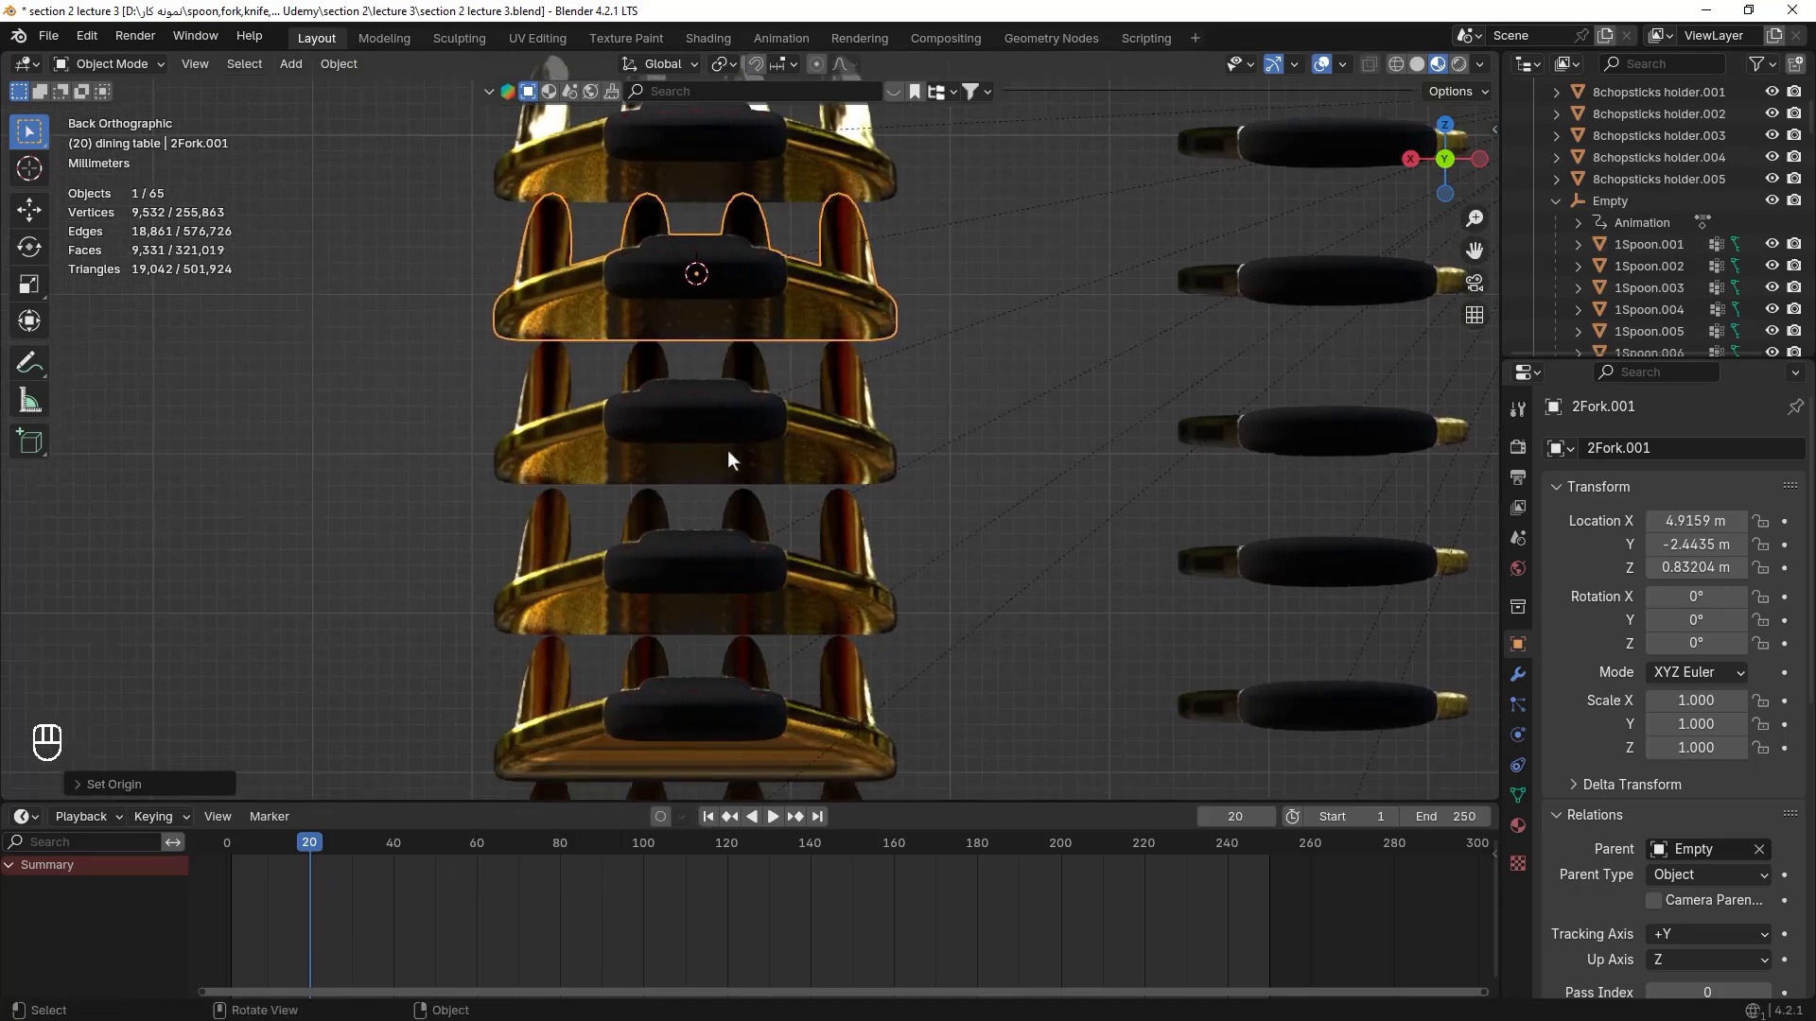
pyautogui.click(696, 425)
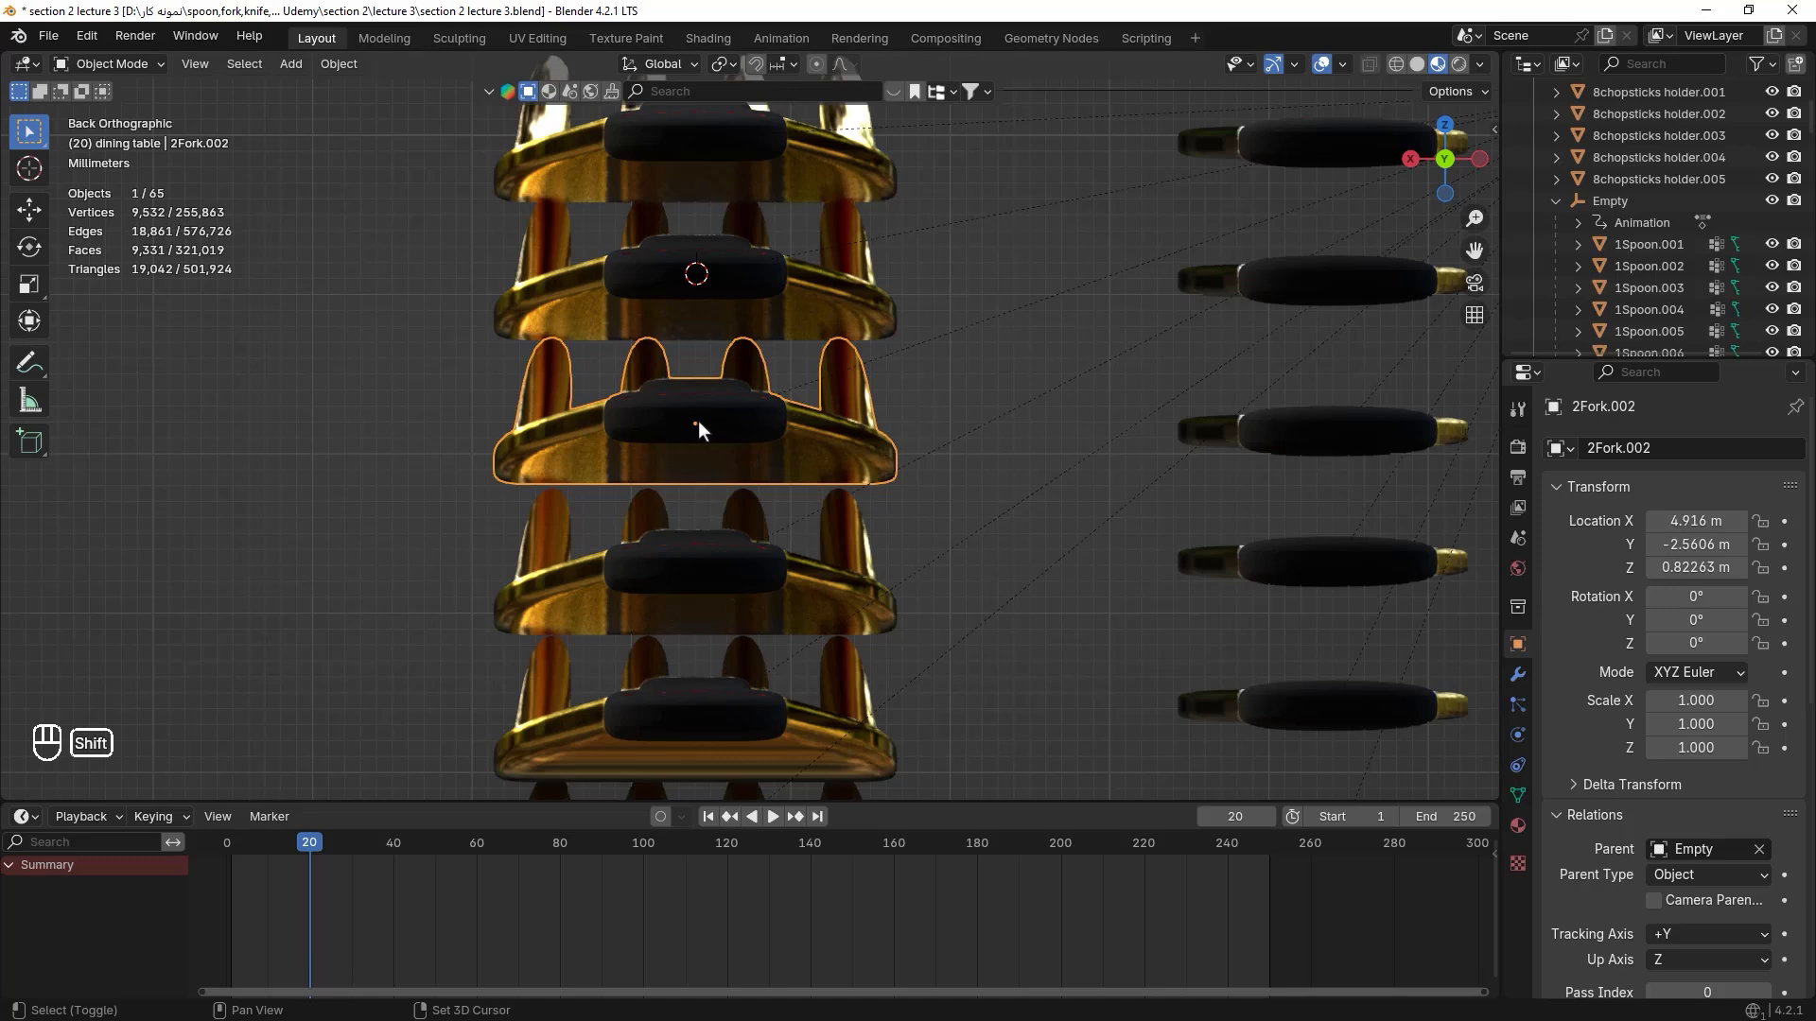
pyautogui.keyDown('shift'); pyautogui.rightClick(698, 422); pyautogui.keyUp('shift')
pyautogui.rightClick(697, 422)
pyautogui.moveTo(697, 421)
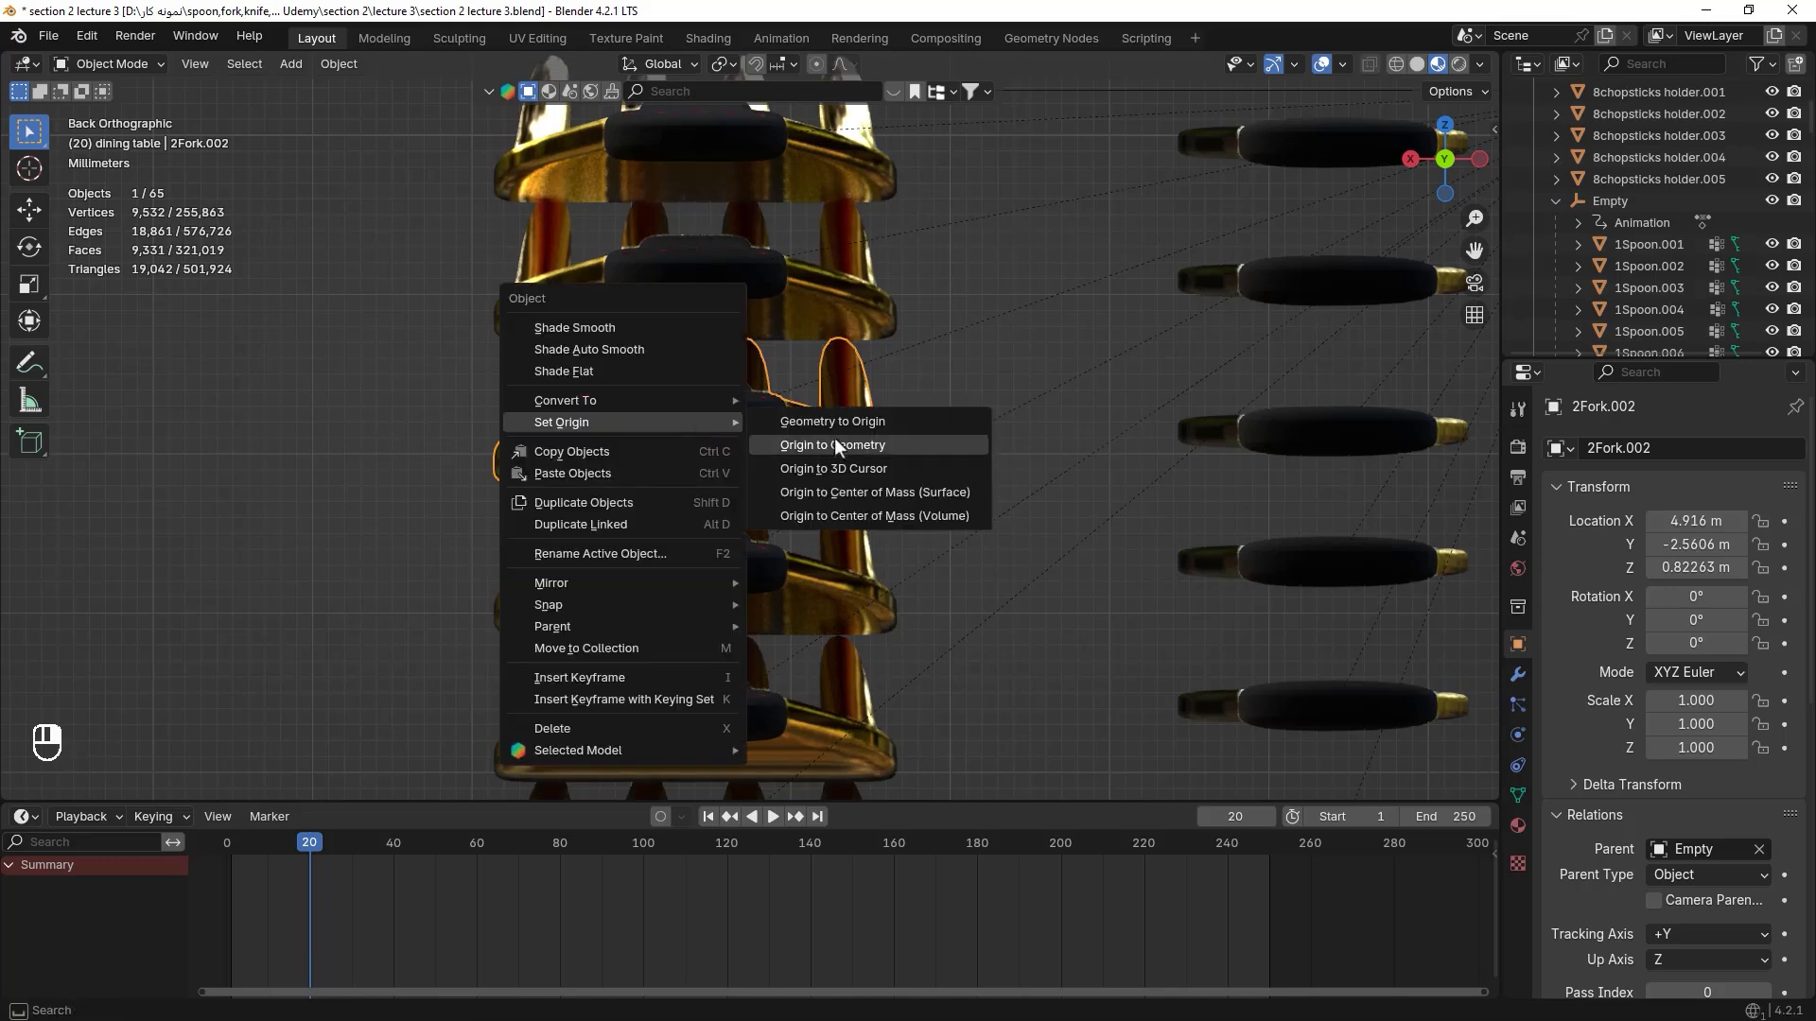
pyautogui.click(861, 467)
# - Select the fourth fork, 2Fork.003, and center the 3D cursor on its handle end
pyautogui.keyDown('shift'); pyautogui.moveTo(767, 516); pyautogui.dragTo(788, 347, button='middle'); pyautogui.keyUp('shift')
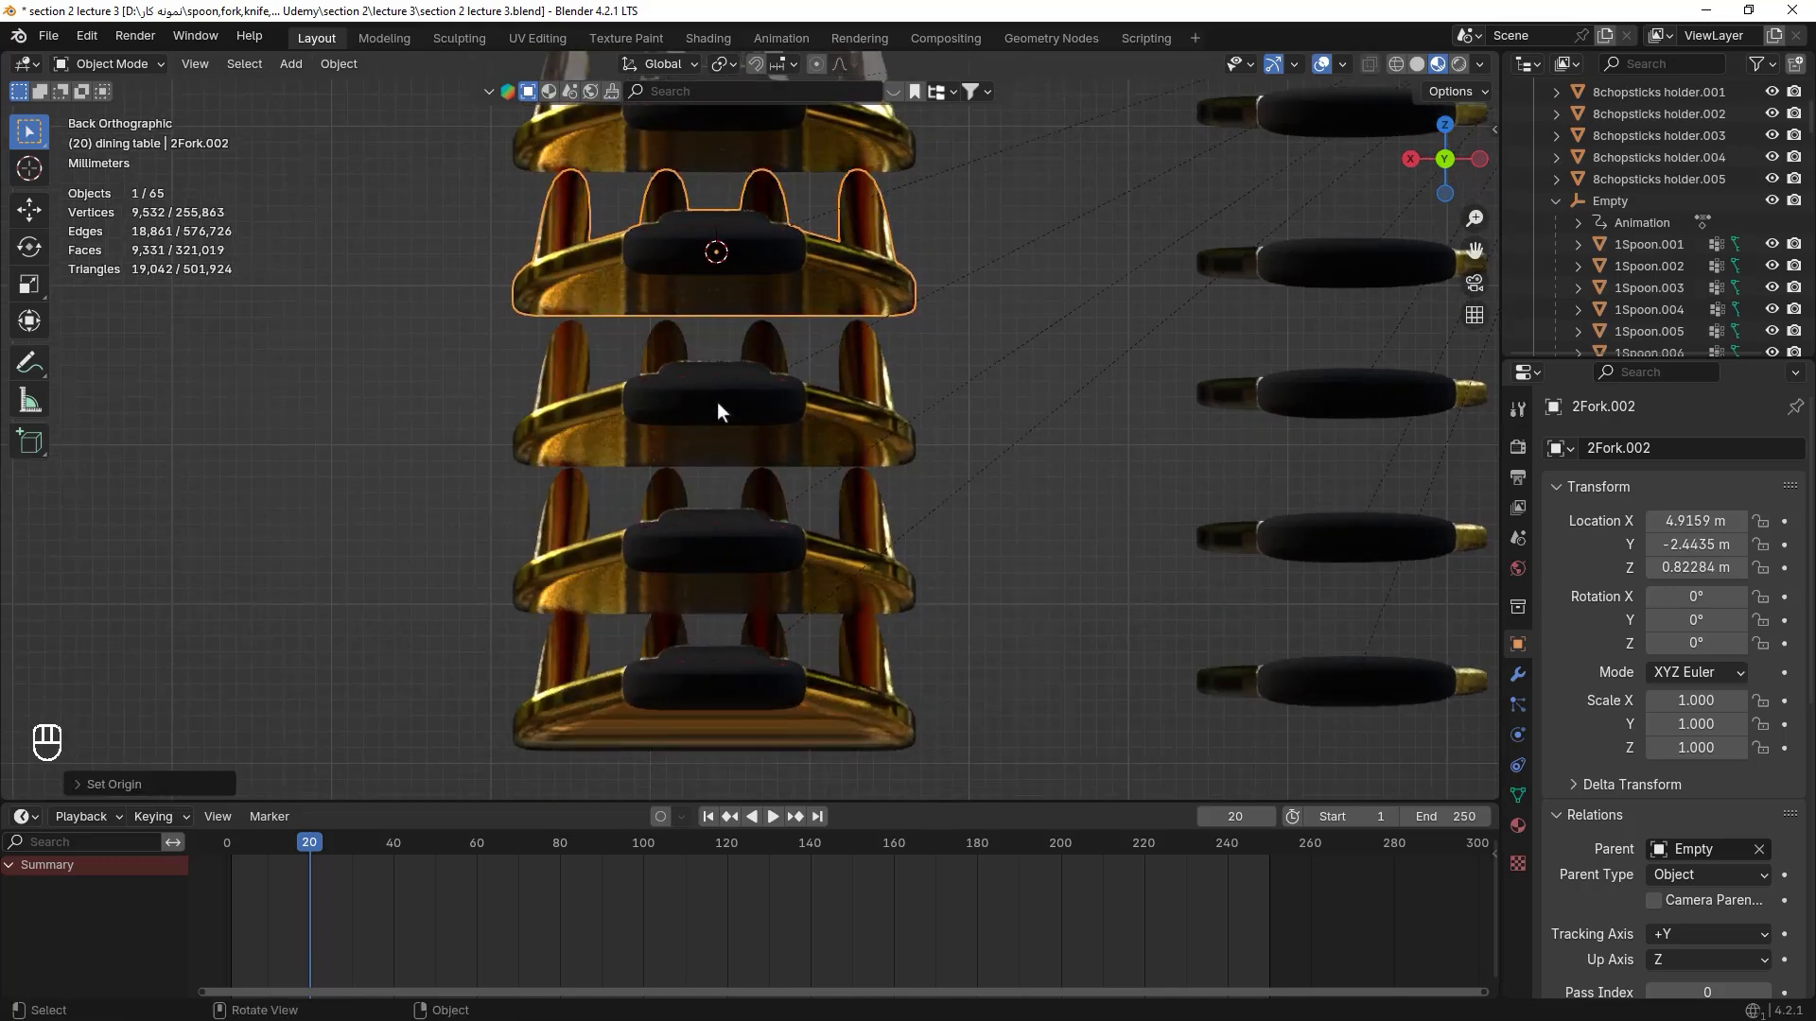
pyautogui.click(717, 407)
pyautogui.keyDown('shift'); pyautogui.rightClick(717, 404); pyautogui.keyUp('shift')
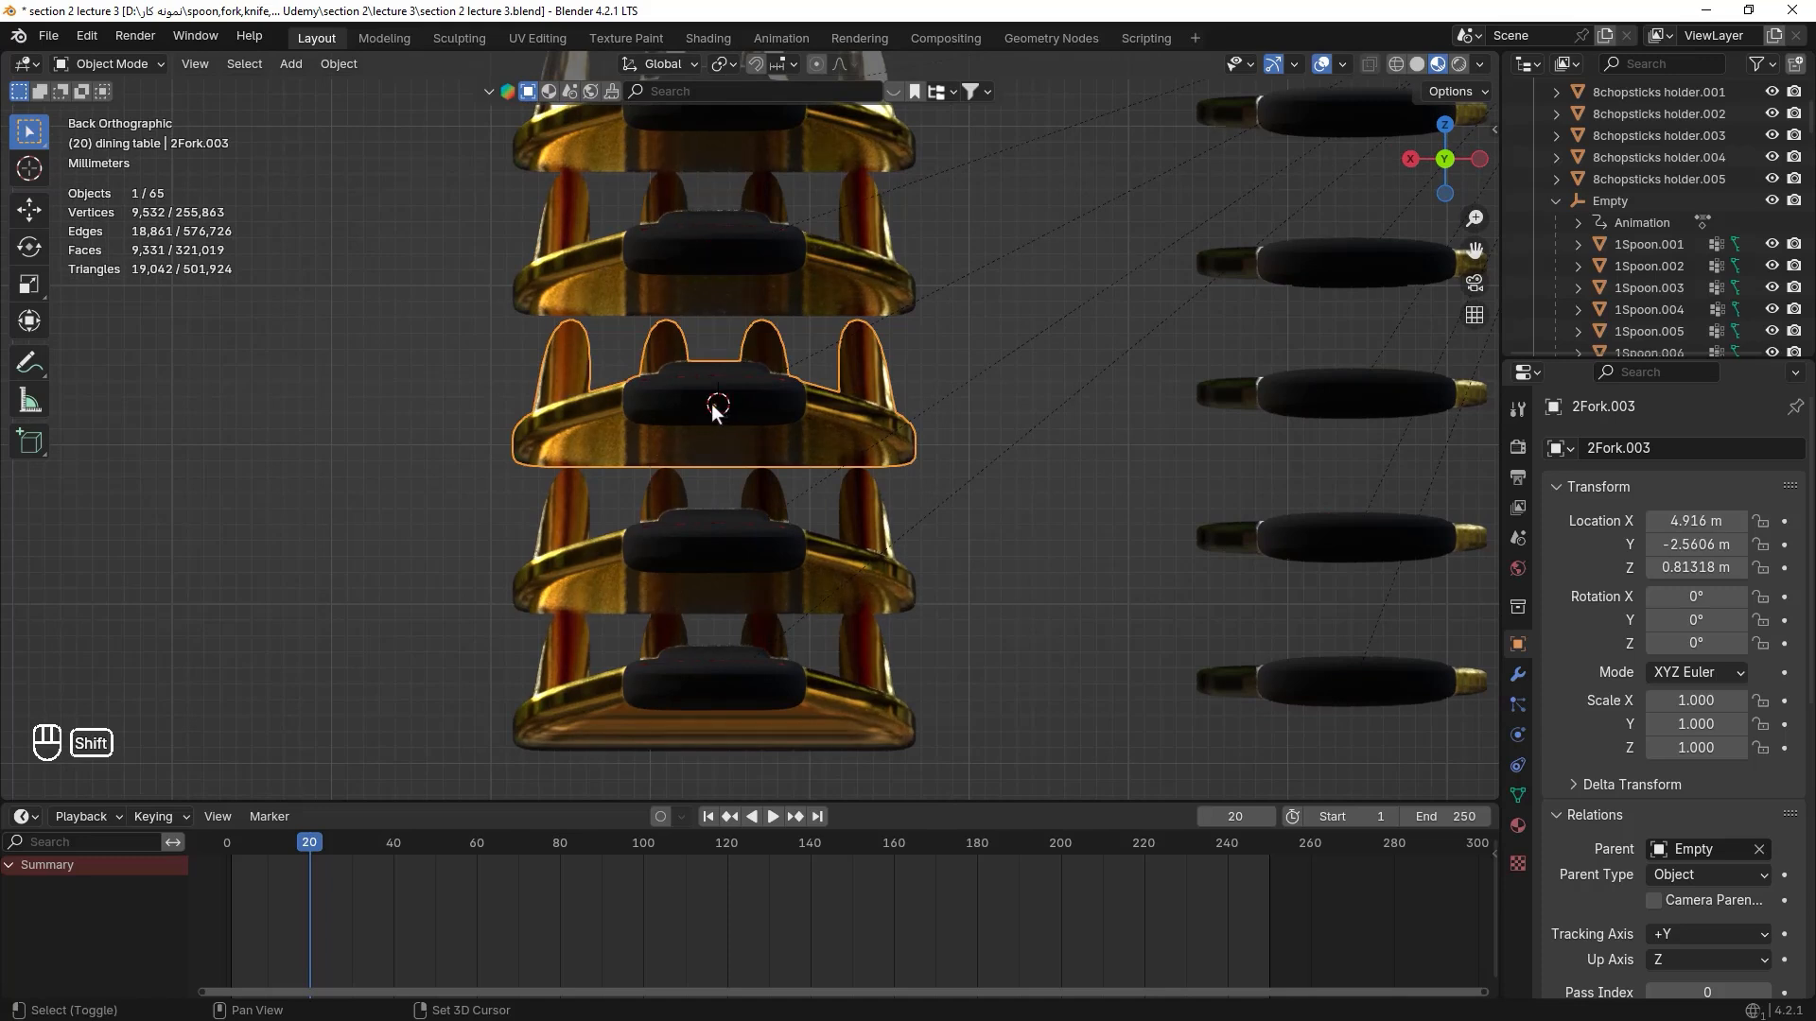
pyautogui.keyDown('shift'); pyautogui.rightClick(710, 404); pyautogui.keyUp('shift')
pyautogui.keyDown('shift'); pyautogui.rightClick(714, 405); pyautogui.keyUp('shift')
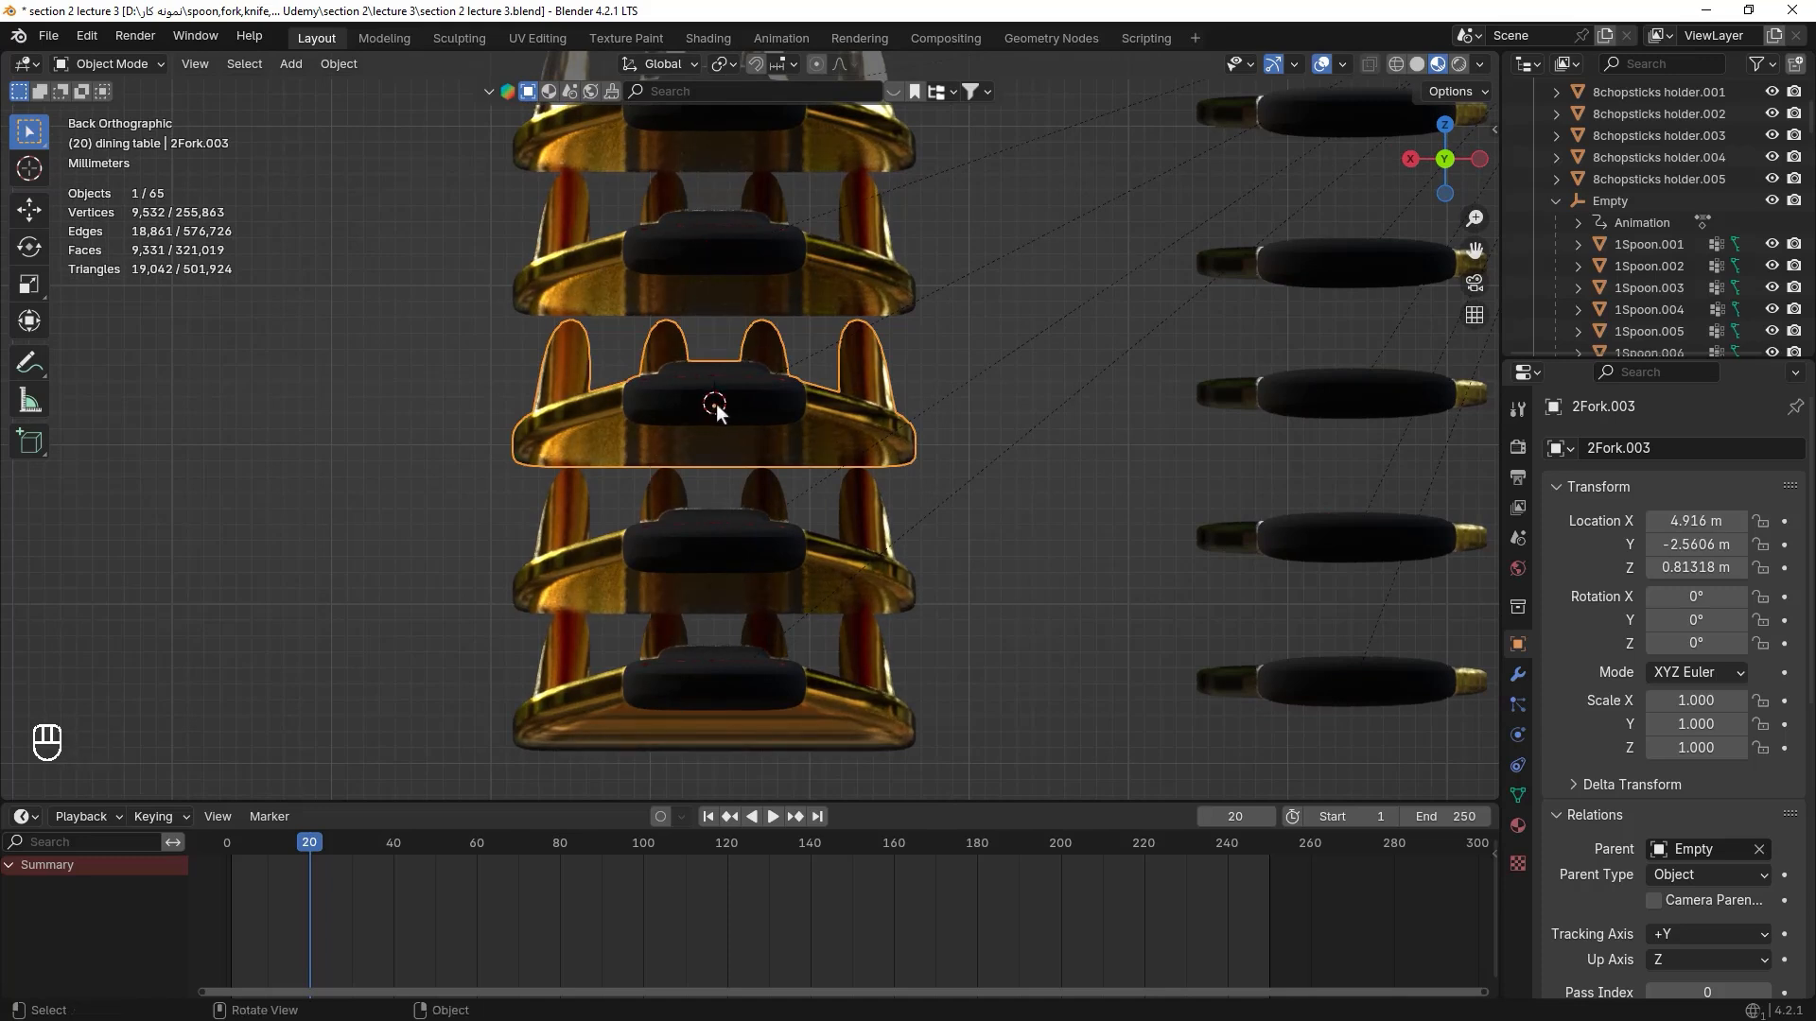